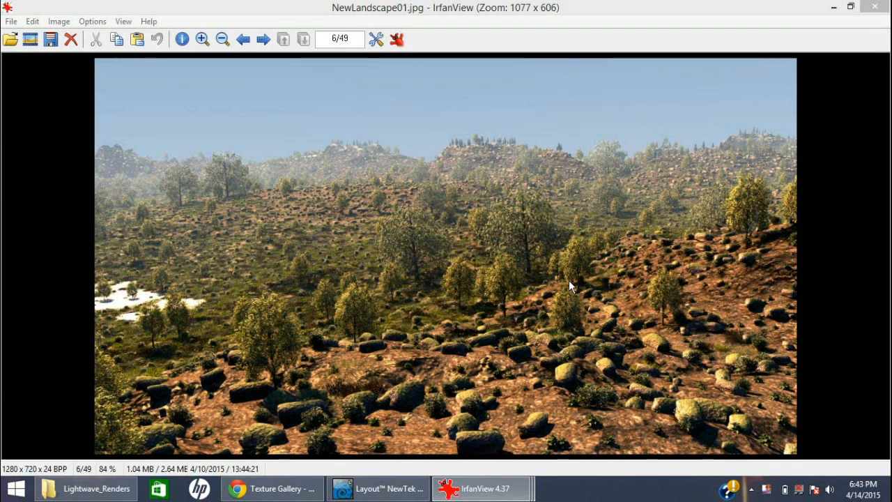
Review the open landscape renders one by one, closing each image, and browse the remaining thumbnails in the Lightwave_Renders folder
{"action": "left_click", "coordinate": [872, 8]}
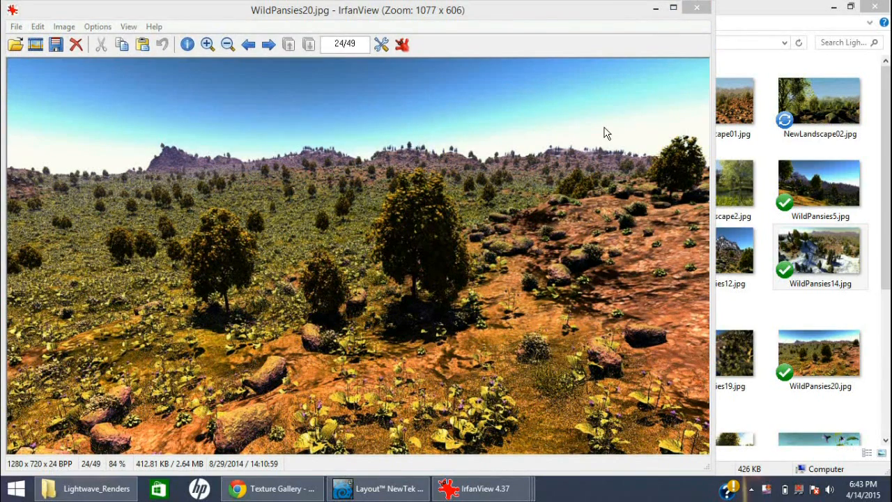
{"action": "left_click", "coordinate": [697, 9]}
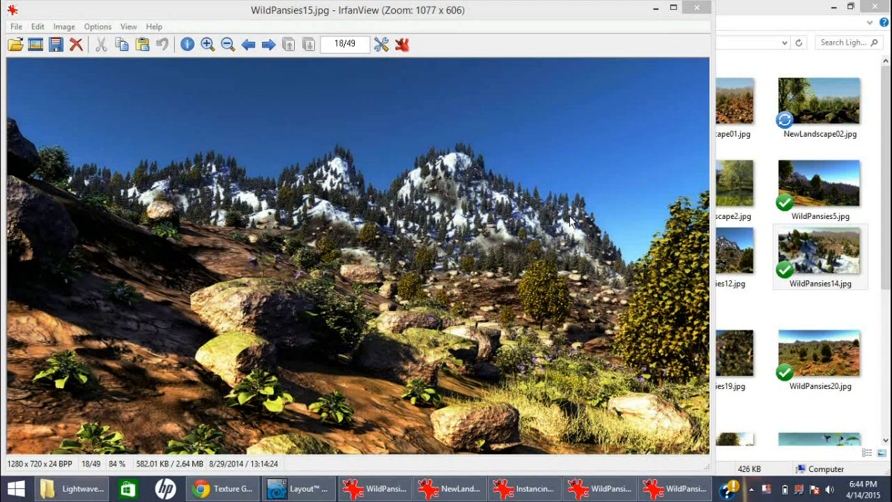
{"action": "left_click", "coordinate": [702, 11]}
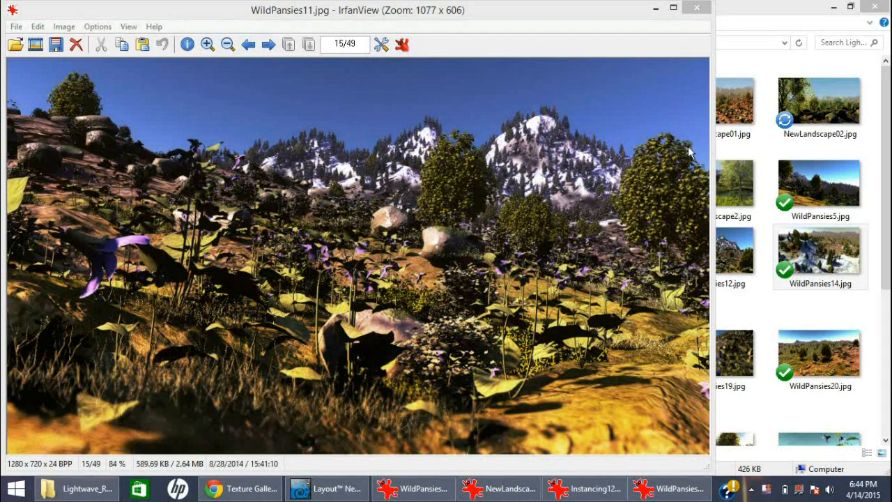
{"action": "left_click", "coordinate": [699, 9]}
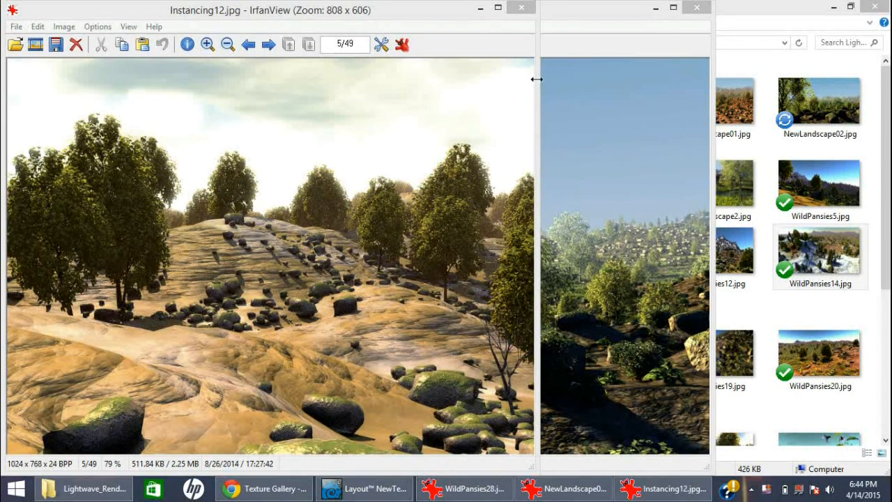
{"action": "left_click", "coordinate": [516, 11]}
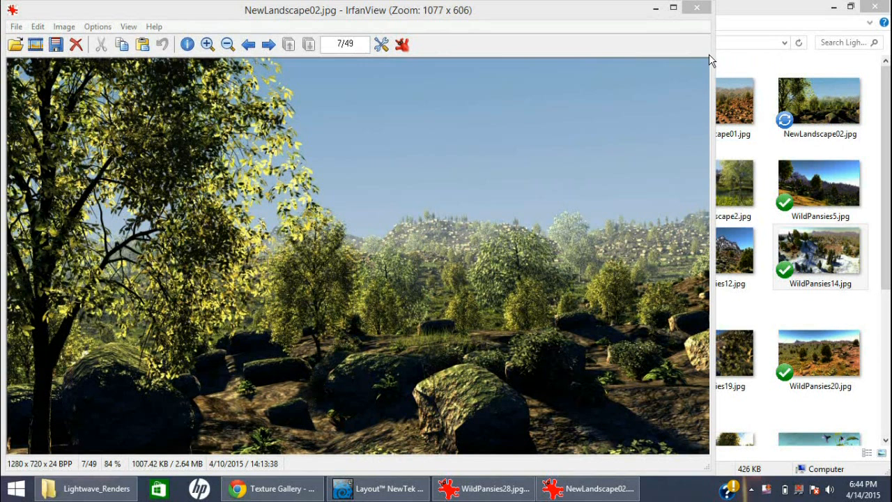
{"action": "left_click", "coordinate": [697, 7]}
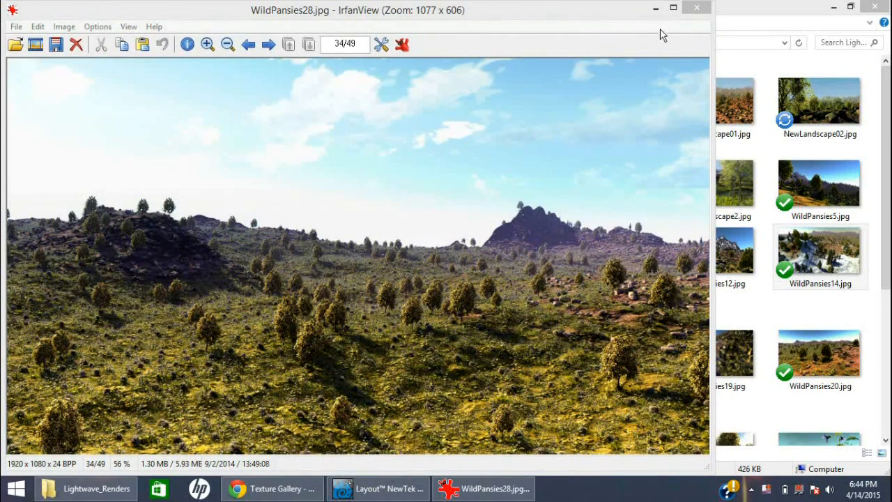
{"action": "left_click", "coordinate": [699, 11]}
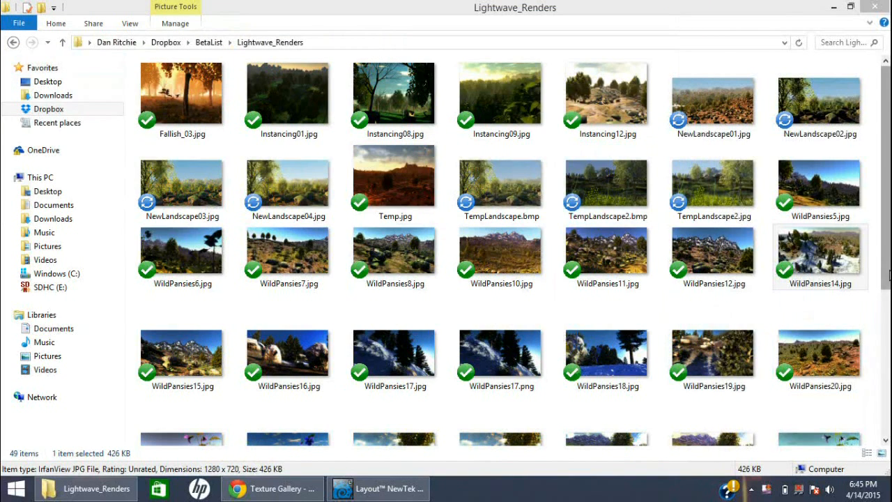
{"action": "left_click_drag", "start_coordinate": [888, 275], "coordinate": [887, 412]}
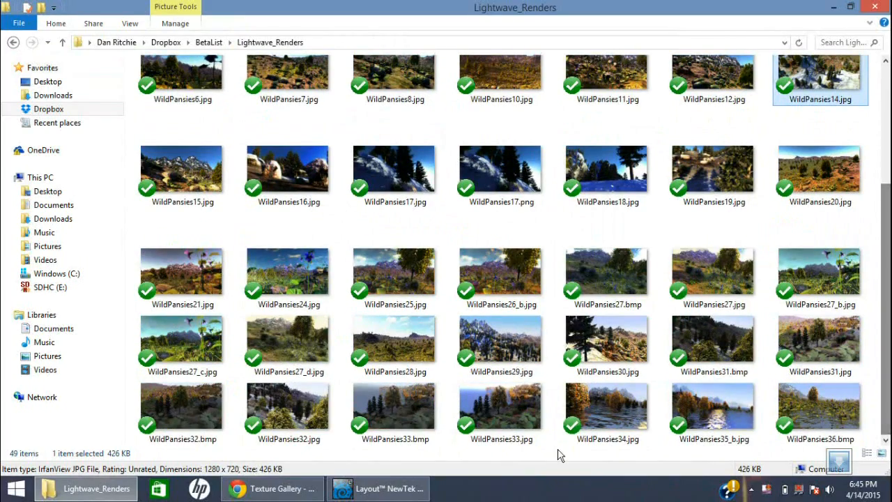
Switch to LightWave Layout to examine the terrain's node network and preview render, and bring up an empty Modeler scene
{"action": "left_click", "coordinate": [418, 492]}
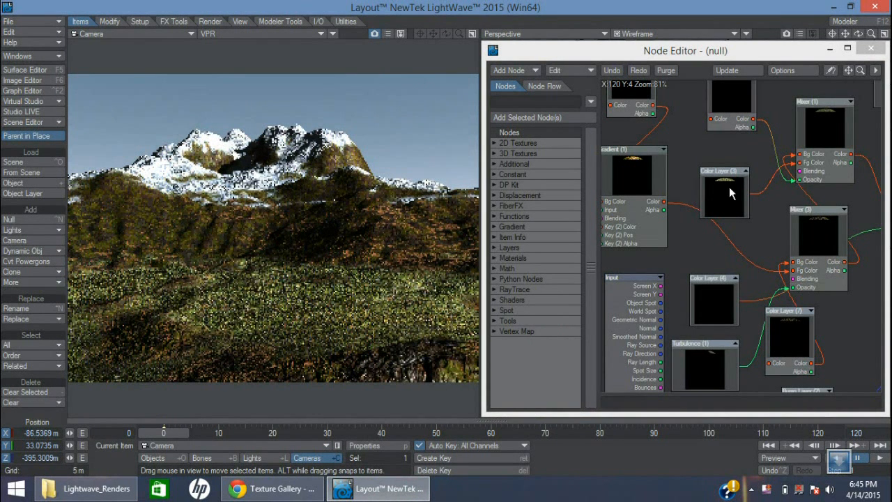
{"action": "mouse_move", "coordinate": [860, 71]}
{"action": "left_mouse_down"}
{"action": "mouse_move", "coordinate": [822, 71]}
{"action": "mouse_move", "coordinate": [850, 72]}
{"action": "left_mouse_up"}
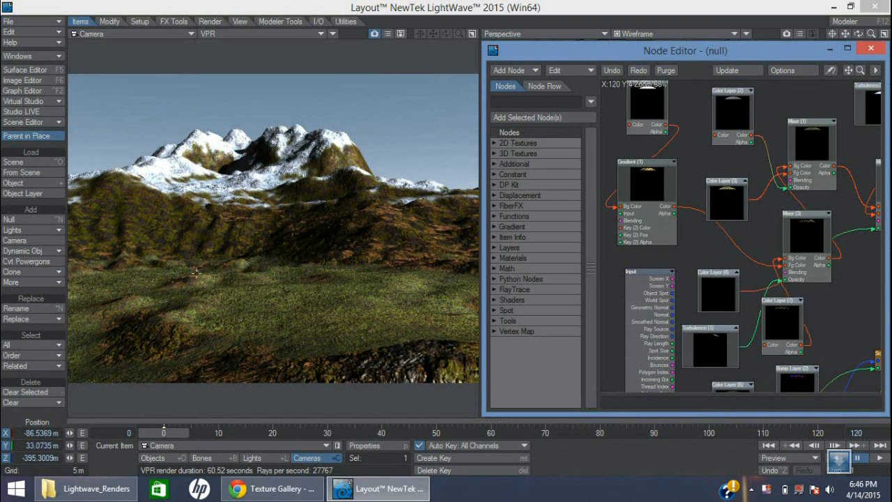
{"action": "left_click", "coordinate": [833, 7]}
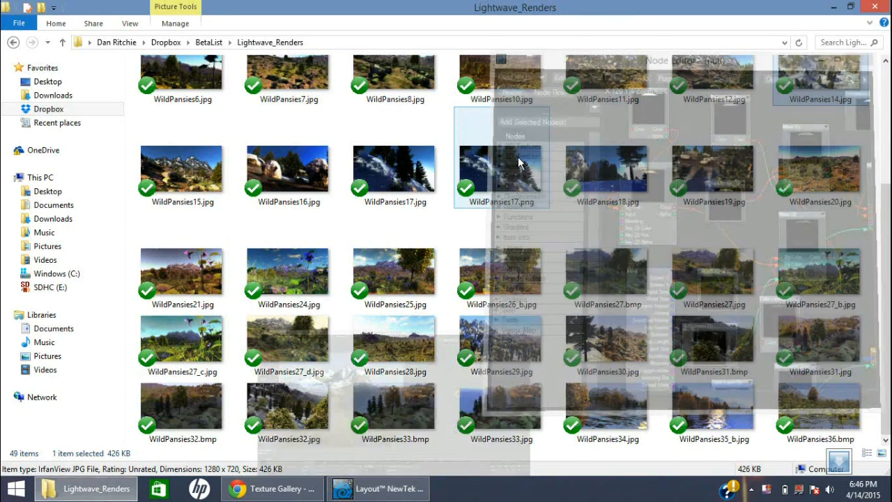
{"action": "left_click", "coordinate": [864, 7]}
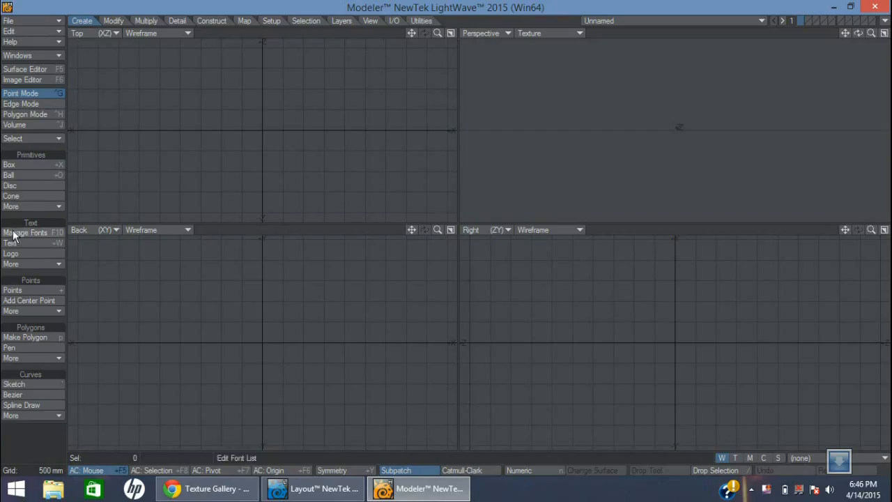
Create a flat box about 7 by 4 m in the Top view, centred on the origin
{"action": "left_click", "coordinate": [21, 165]}
{"action": "left_click_drag", "start_coordinate": [122, 57], "coordinate": [410, 227]}
{"action": "left_click_drag", "start_coordinate": [257, 127], "coordinate": [263, 129]}
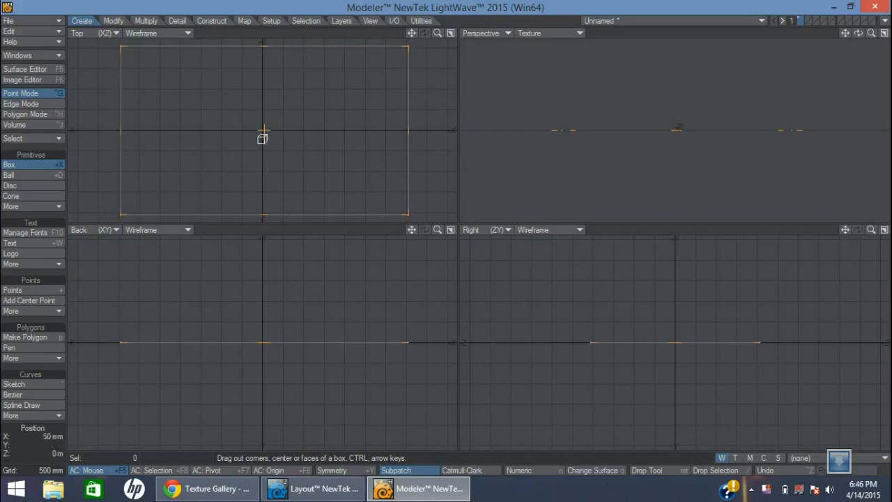
{"action": "key", "text": "space"}
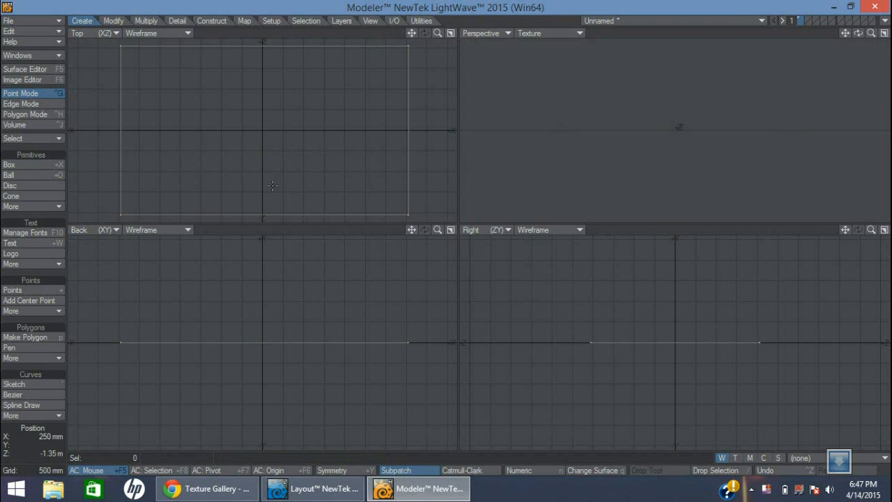
Try subdividing the flat box with the Faceted method at 0% fractal, and undo that subdivision
{"action": "key", "text": "shift+d"}
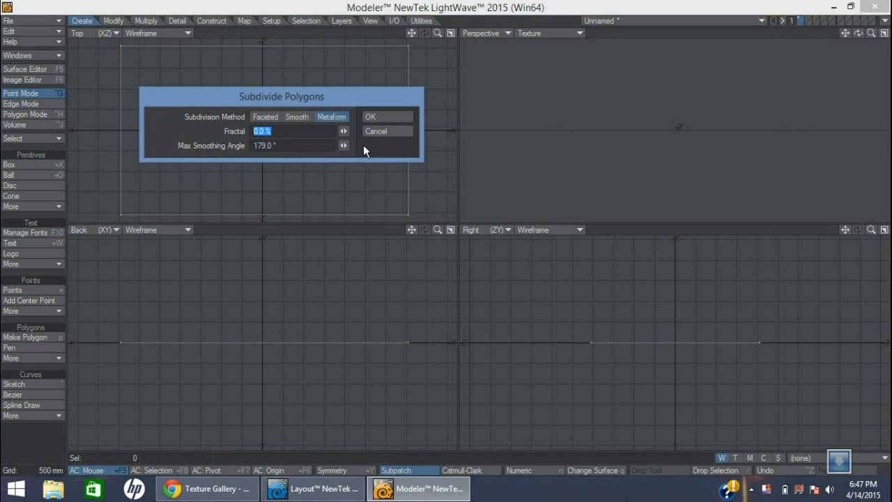
{"action": "left_click_drag", "start_coordinate": [341, 101], "coordinate": [533, 97]}
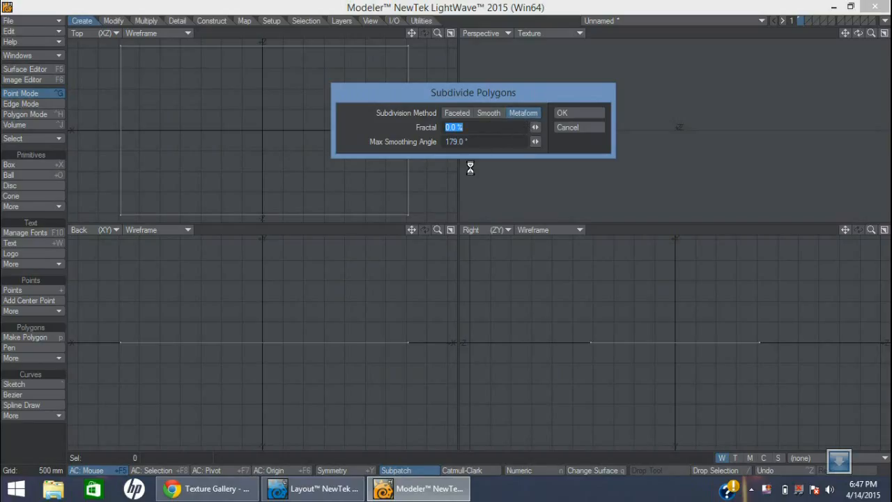
{"action": "left_click", "coordinate": [470, 113]}
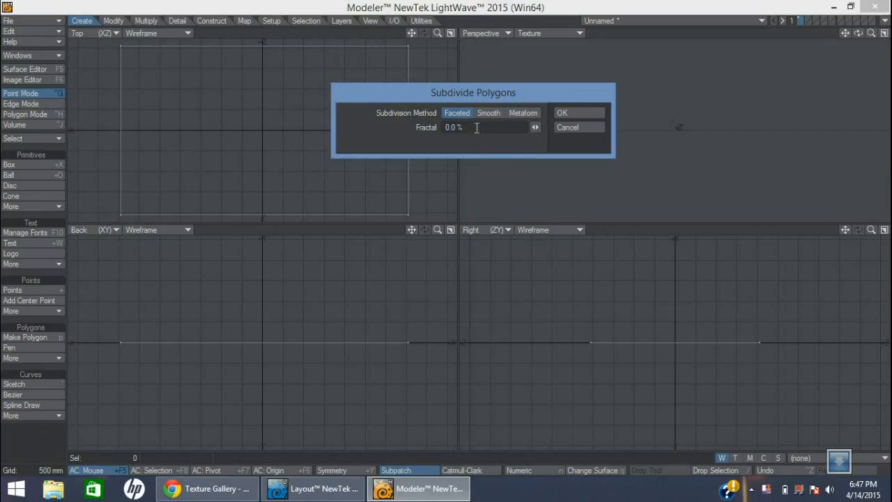
{"action": "left_click", "coordinate": [557, 113]}
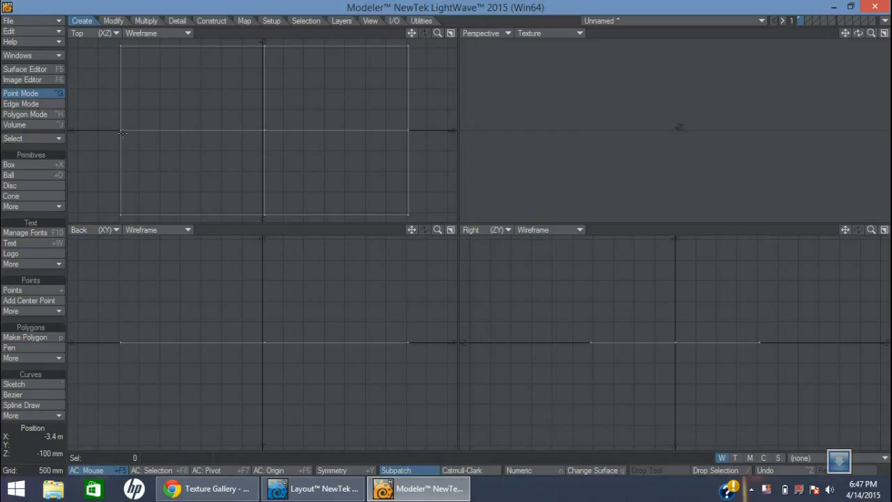
{"action": "key", "text": "ctrl+z"}
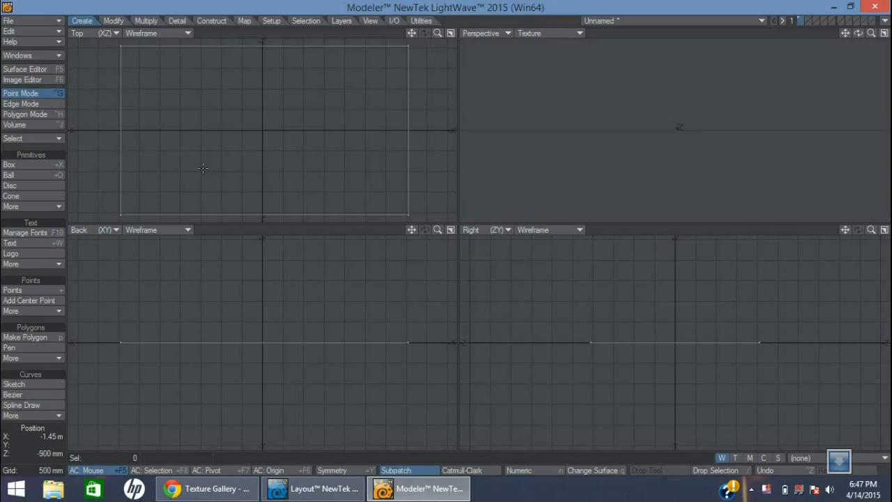
Subdivide the flat box with the Faceted method and 100% fractal
{"action": "key", "text": "shift+r"}
{"action": "left_click", "coordinate": [509, 118]}
{"action": "key", "text": "shift+d"}
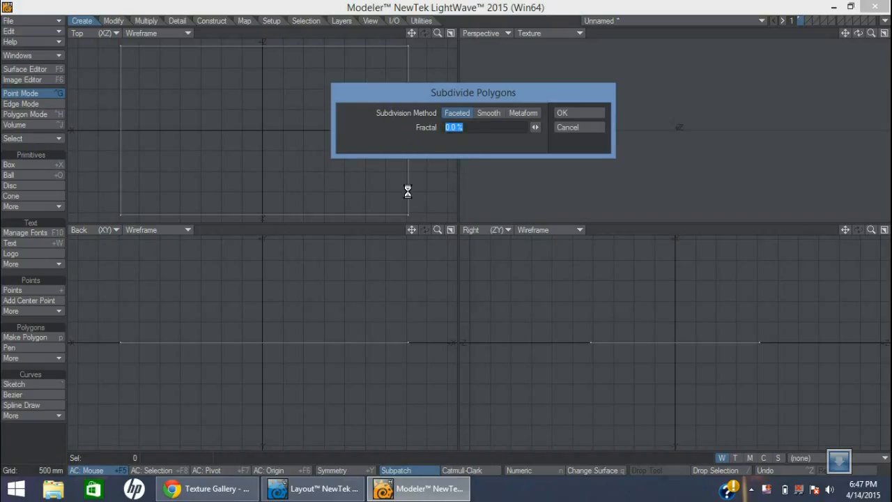
{"action": "type", "text": "100"}
{"action": "key", "text": "Return"}
{"action": "left_click", "coordinate": [558, 116]}
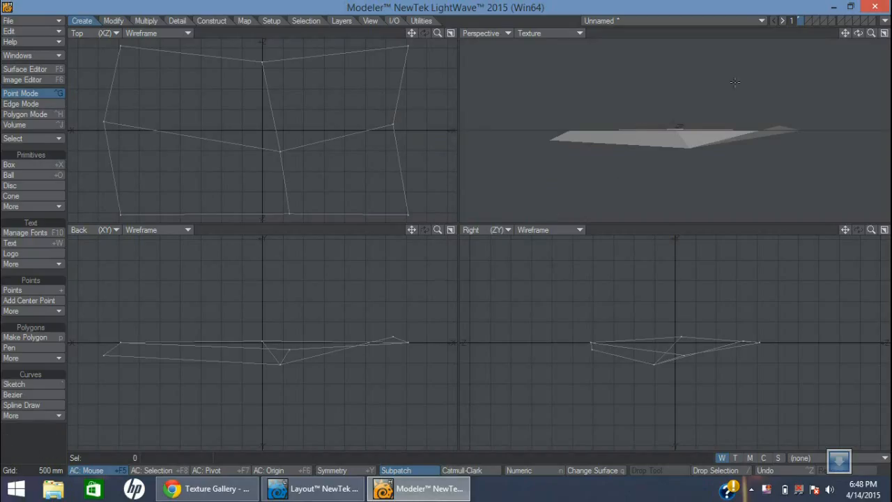
Repeat the Faceted subdivision at 100% fractal five more times and inspect the rough terrain surface in the Perspective view
{"action": "left_click_drag", "start_coordinate": [858, 33], "coordinate": [631, 167]}
{"action": "key", "text": "shift+d"}
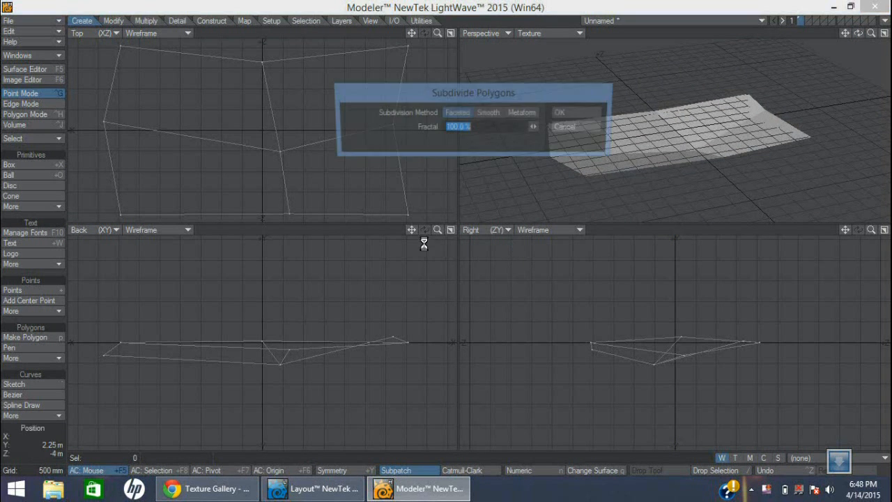
{"action": "left_click", "coordinate": [566, 112]}
{"action": "key", "text": "shift+d"}
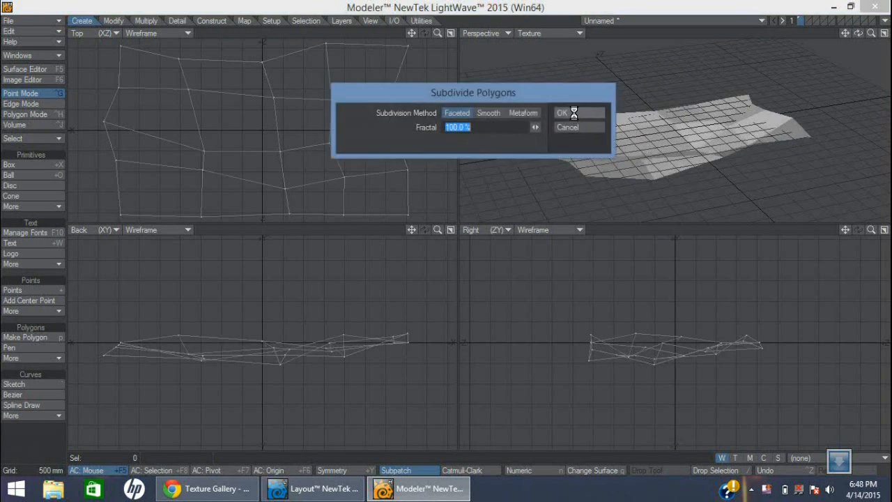
{"action": "left_click", "coordinate": [566, 117]}
{"action": "key", "text": "shift+d"}
{"action": "left_click", "coordinate": [567, 117]}
{"action": "key", "text": "shift+d"}
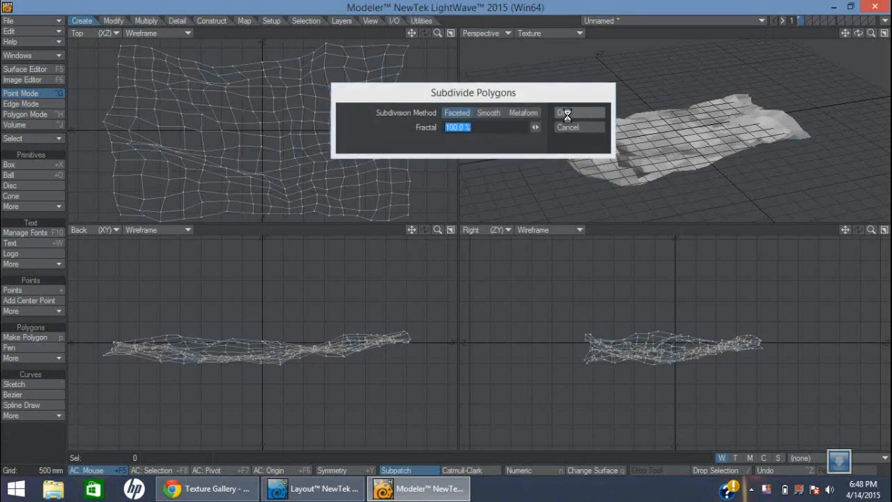
{"action": "left_click", "coordinate": [567, 117]}
{"action": "key", "text": "shift+d"}
{"action": "left_click", "coordinate": [567, 112]}
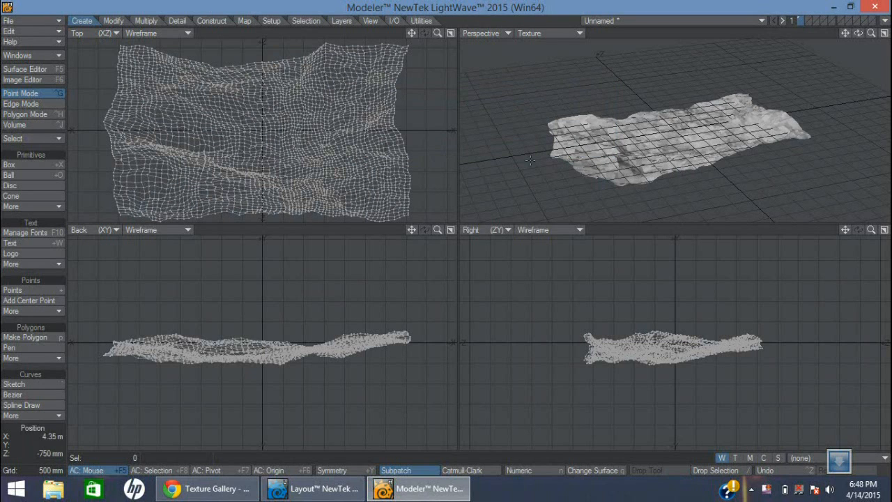
{"action": "left_click_drag", "start_coordinate": [859, 33], "coordinate": [886, 35]}
{"action": "left_click_drag", "start_coordinate": [846, 76], "coordinate": [855, 96]}
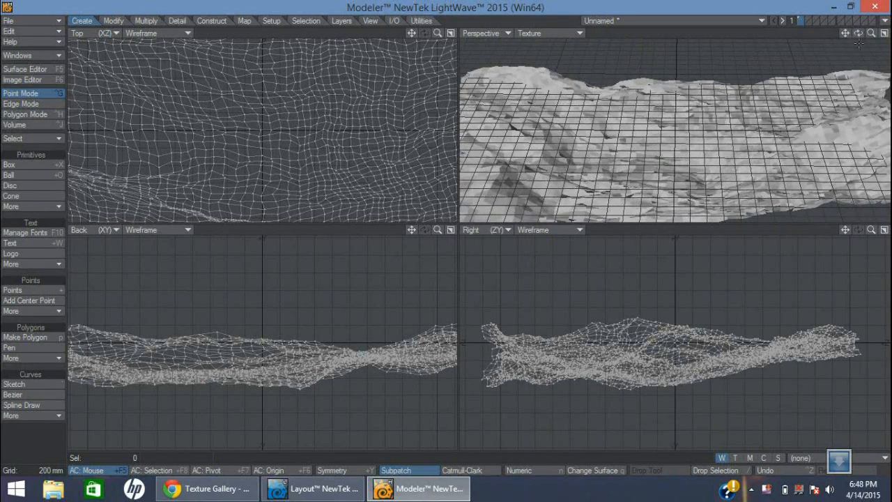
{"action": "left_click_drag", "start_coordinate": [872, 33], "coordinate": [883, 194]}
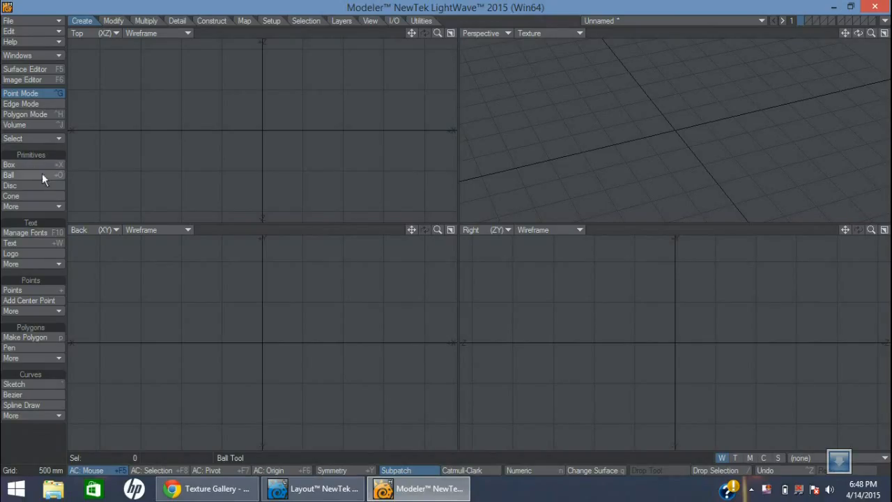
Draw a flat box about 3.05 m wide and 2.15 m deep in the Top view and centre it near the origin
{"action": "left_click", "coordinate": [22, 164]}
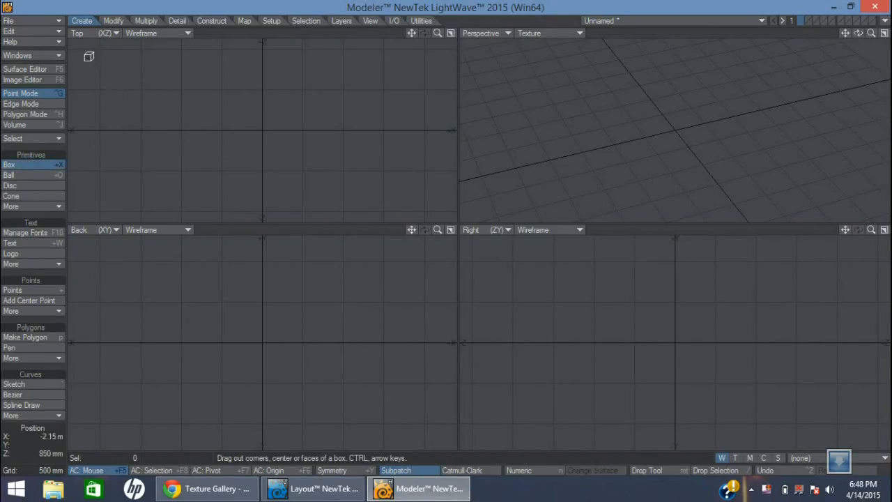
{"action": "left_click_drag", "start_coordinate": [279, 144], "coordinate": [436, 211]}
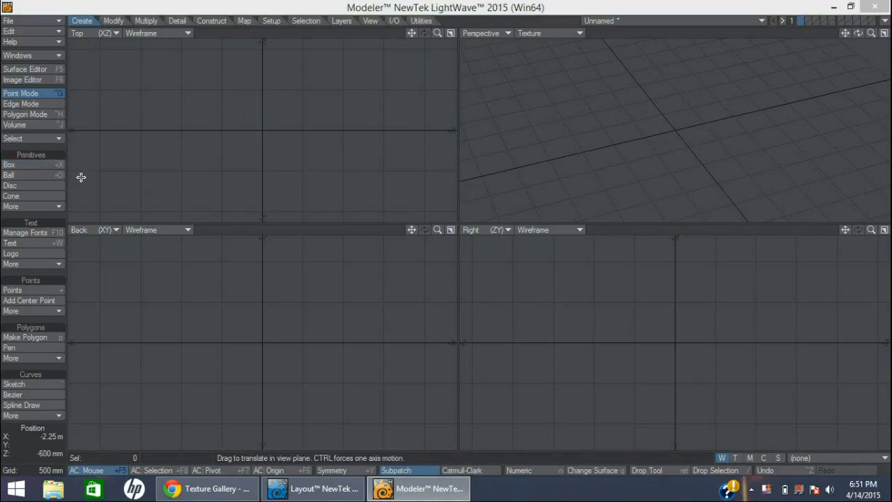
{"action": "left_click", "coordinate": [28, 166]}
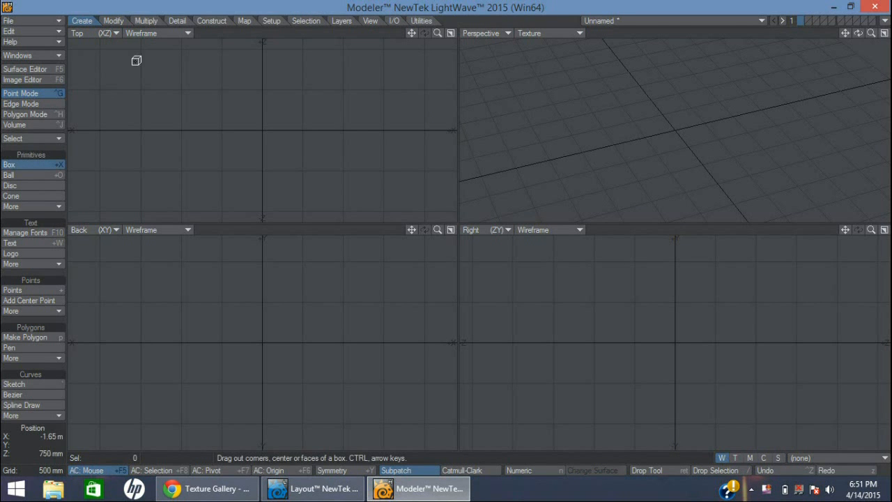
{"action": "left_click_drag", "start_coordinate": [147, 53], "coordinate": [397, 227]}
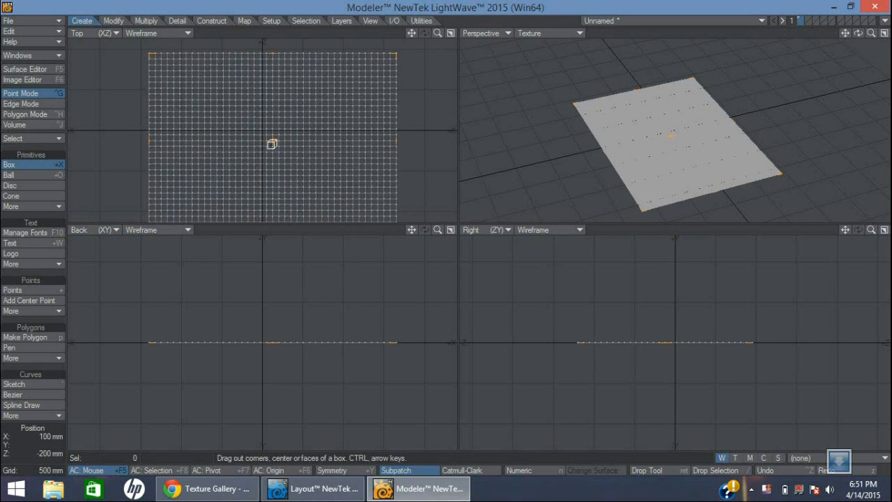
{"action": "left_click", "coordinate": [264, 132]}
Set the flat box's segments to 40 in X and 30 in Z using its numeric options
{"action": "key", "text": "n"}
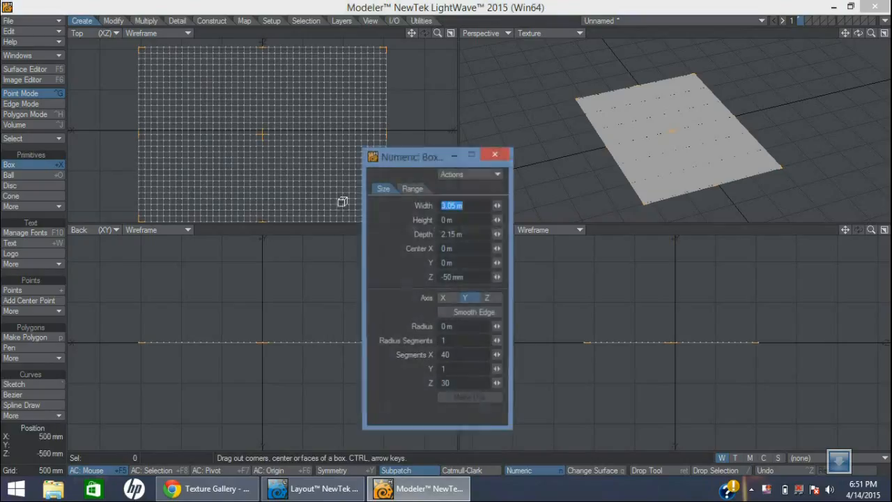
{"action": "left_click", "coordinate": [449, 357]}
{"action": "type", "text": "40"}
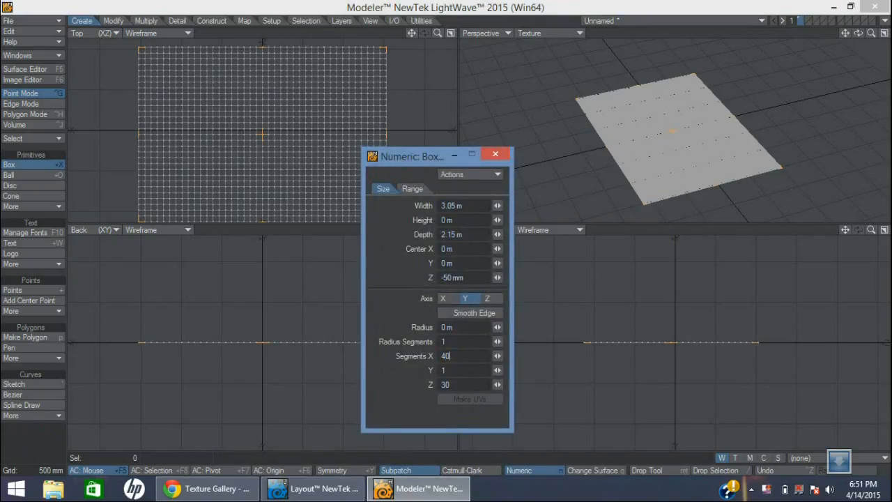
{"action": "left_click", "coordinate": [469, 384]}
{"action": "type", "text": "30"}
{"action": "key", "text": "Tab"}
{"action": "left_click", "coordinate": [506, 162]}
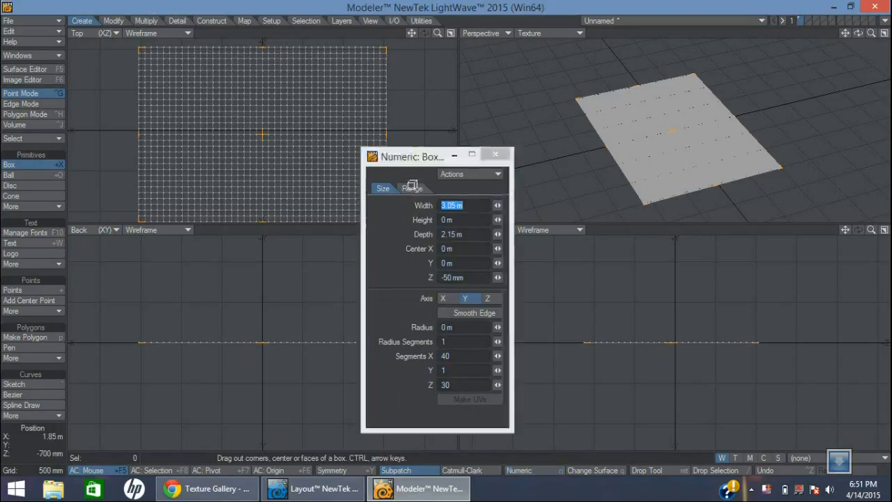
Start the Move tool for the segmented plane and set its numeric Falloff to Radial
{"action": "left_click", "coordinate": [113, 21]}
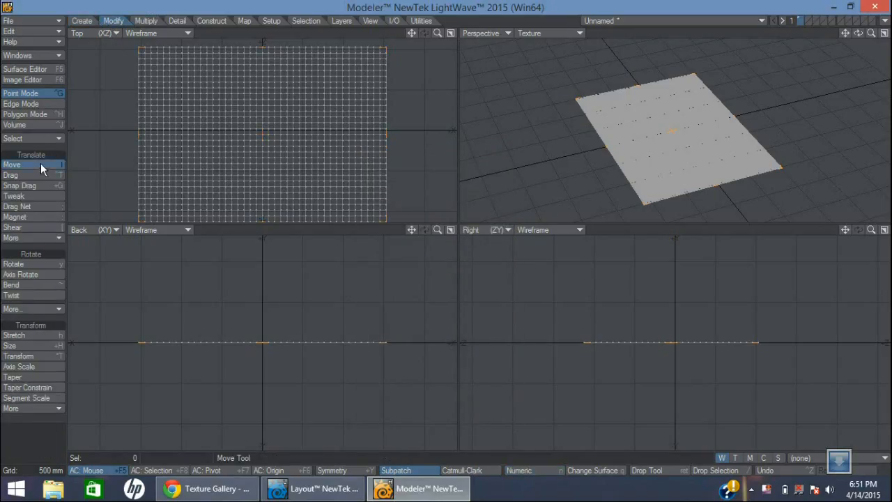
{"action": "left_click", "coordinate": [41, 164]}
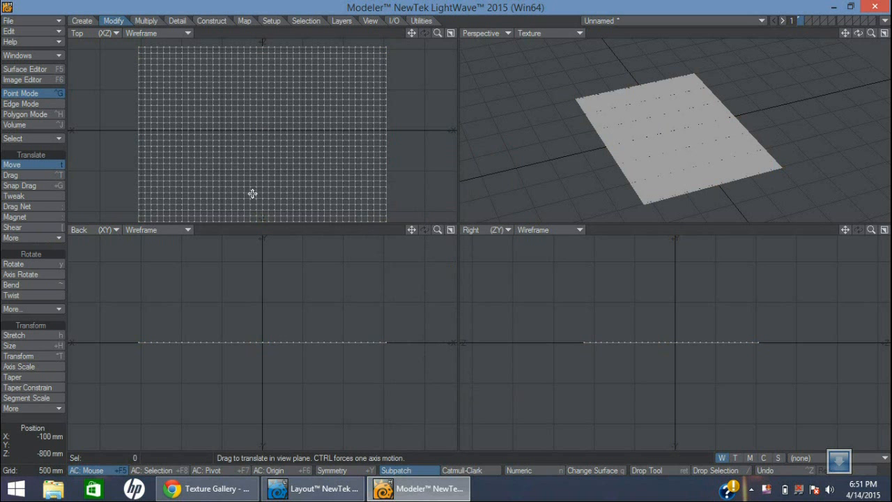
{"action": "key", "text": "n"}
{"action": "left_click_drag", "start_coordinate": [435, 158], "coordinate": [531, 91]}
{"action": "left_click", "coordinate": [541, 216]}
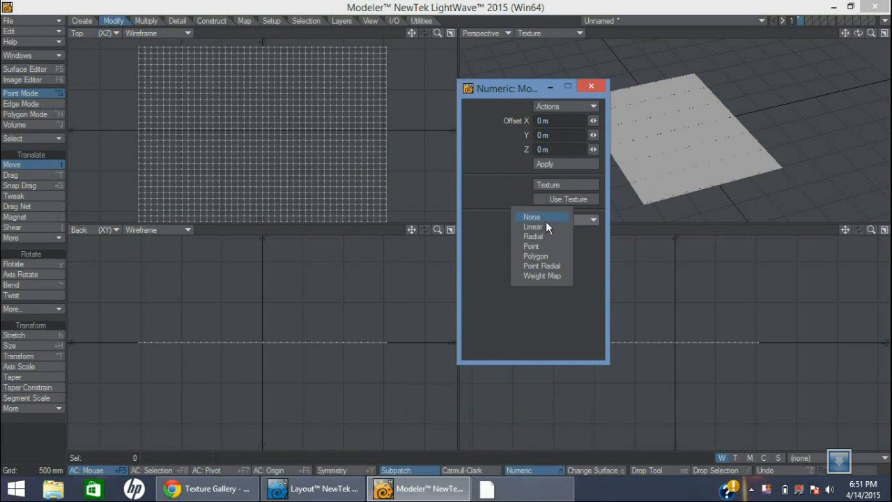
{"action": "left_click", "coordinate": [552, 236]}
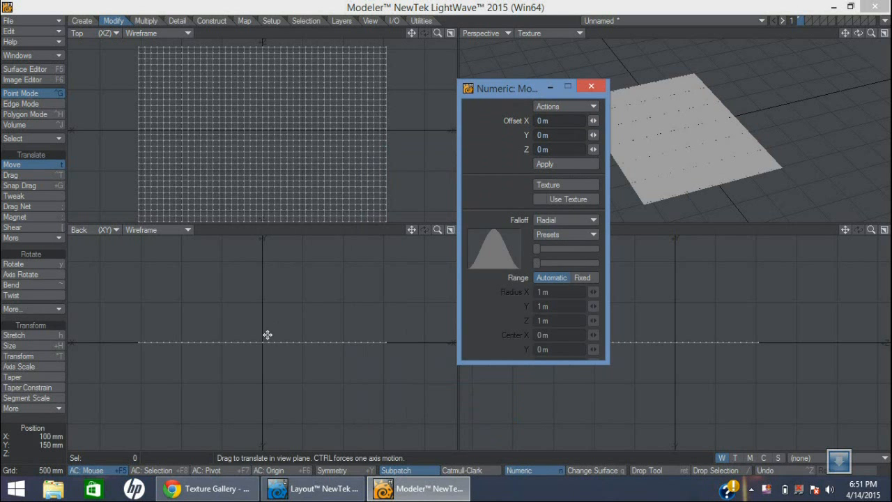
Place the radial falloff with radii of about 1.9 m in X and Y and 2 m in Z, centred near X -600 mm
{"action": "left_click", "coordinate": [209, 322]}
{"action": "right_click_drag", "start_coordinate": [254, 355], "coordinate": [295, 399]}
{"action": "right_click_drag", "start_coordinate": [263, 179], "coordinate": [286, 212]}
{"action": "right_click_drag", "start_coordinate": [208, 321], "coordinate": [212, 341]}
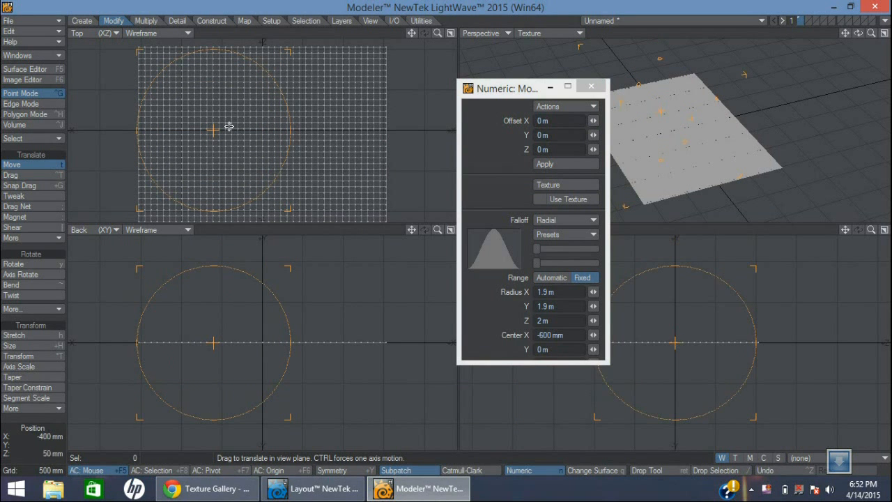
Try raising the plane 500 mm within the radial falloff, inspect the hill in the Perspective view, and undo the move
{"action": "left_click_drag", "start_coordinate": [211, 342], "coordinate": [237, 299]}
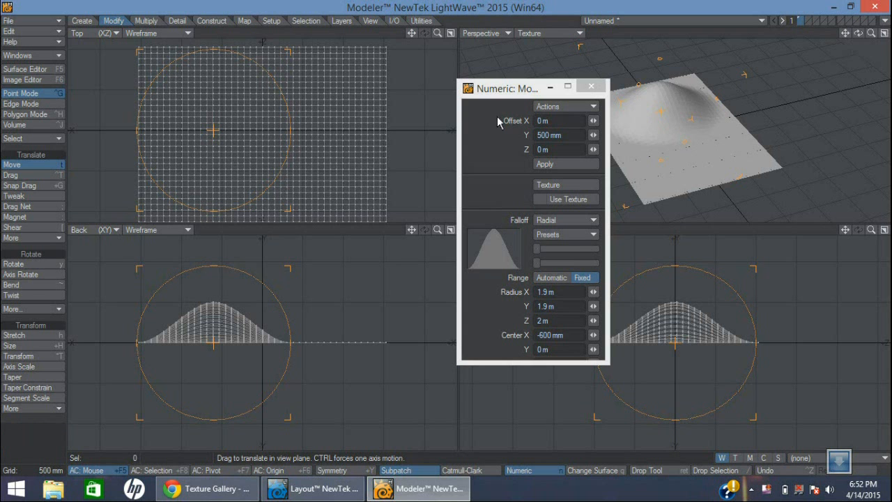
{"action": "left_click_drag", "start_coordinate": [502, 89], "coordinate": [439, 111]}
{"action": "left_click_drag", "start_coordinate": [859, 32], "coordinate": [888, 34]}
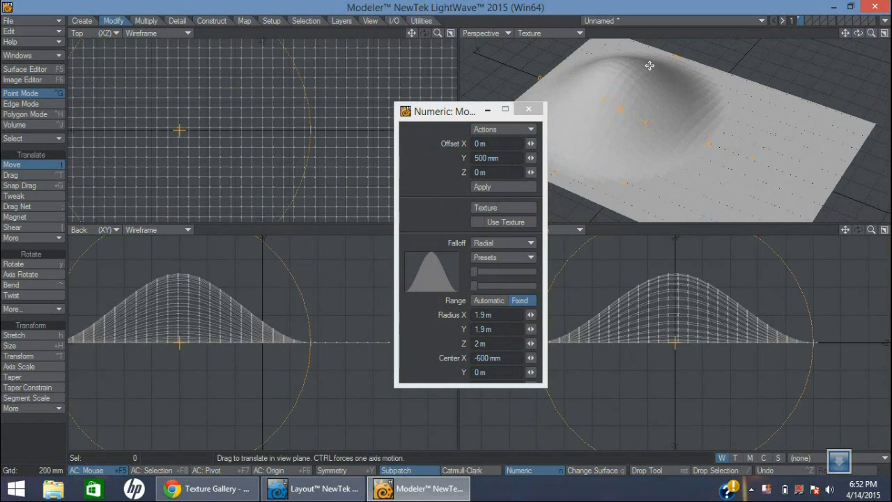
{"action": "key", "text": "ctrl+z"}
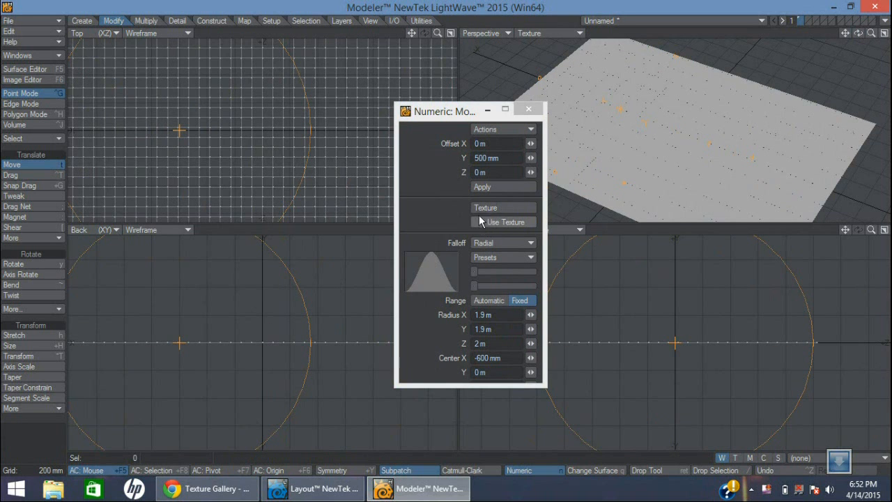
Enable a texture for the Move tool and change its texture layer type to Procedural Texture
{"action": "left_click", "coordinate": [497, 221]}
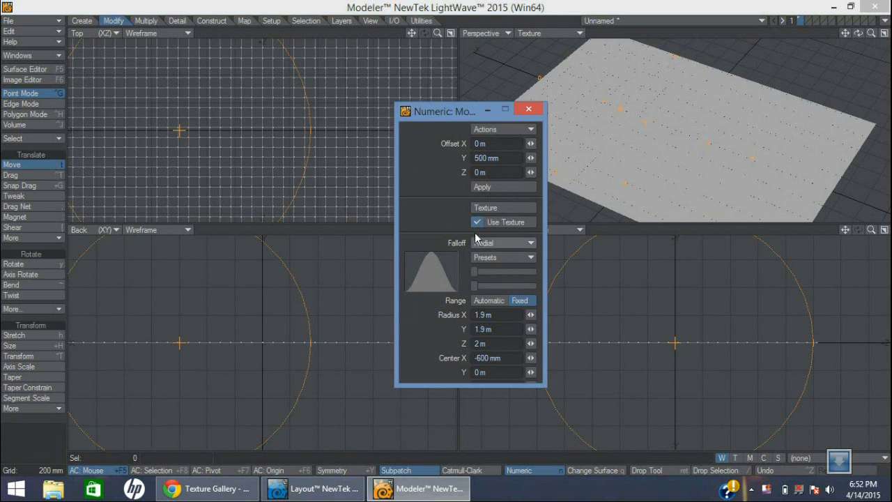
{"action": "left_click", "coordinate": [488, 208]}
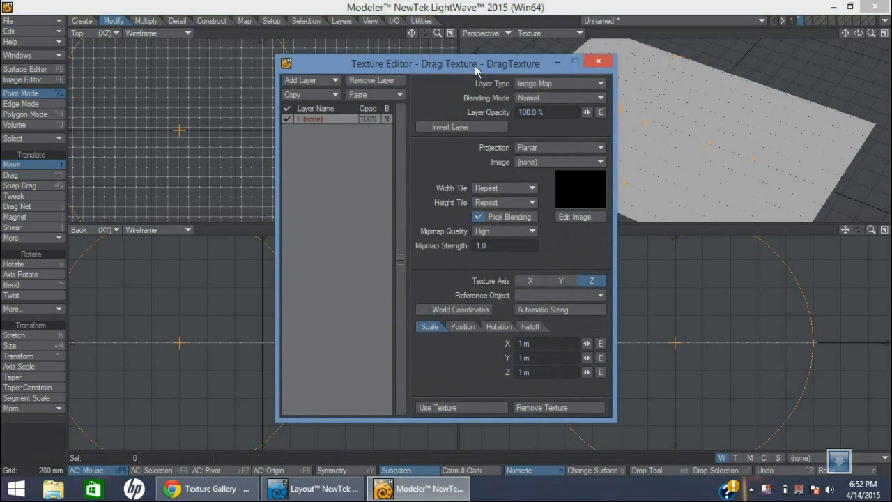
{"action": "left_click_drag", "start_coordinate": [475, 65], "coordinate": [552, 61]}
{"action": "left_click", "coordinate": [620, 79]}
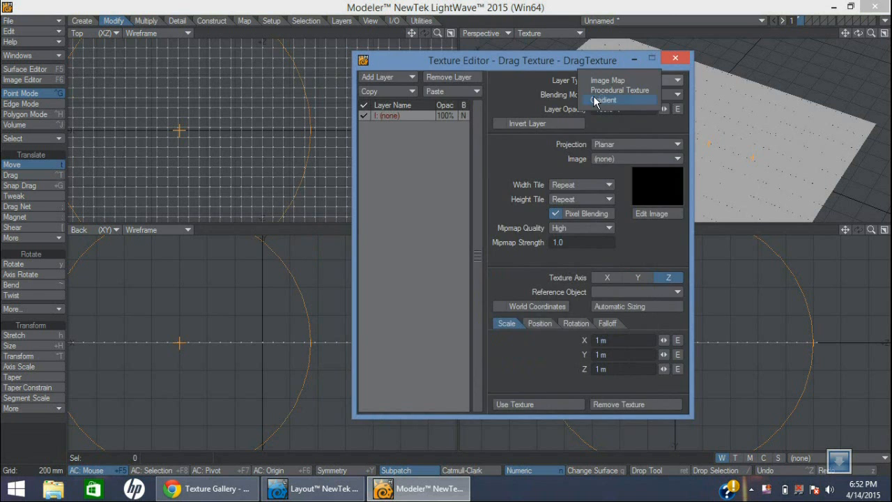
{"action": "left_click", "coordinate": [628, 91]}
Try Puffy Clouds, switch the procedural type to Ridged Multi-fractal, and use that texture for the move
{"action": "left_click", "coordinate": [627, 146]}
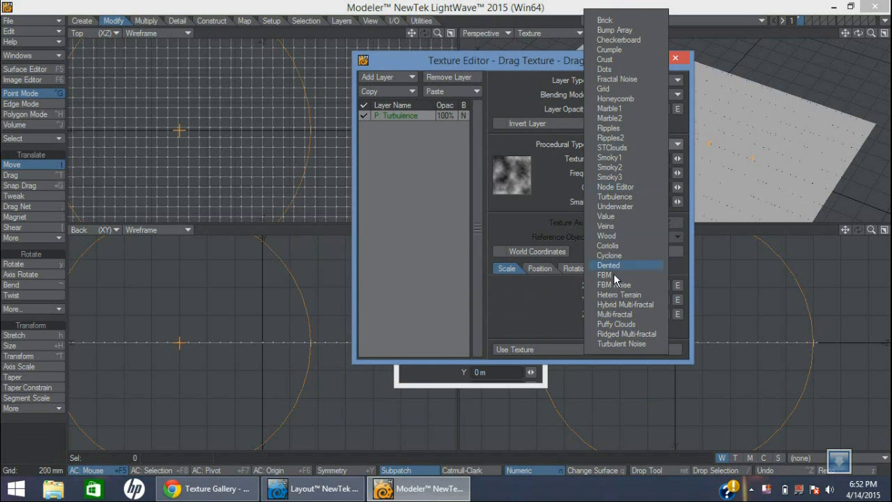
{"action": "left_click", "coordinate": [616, 324]}
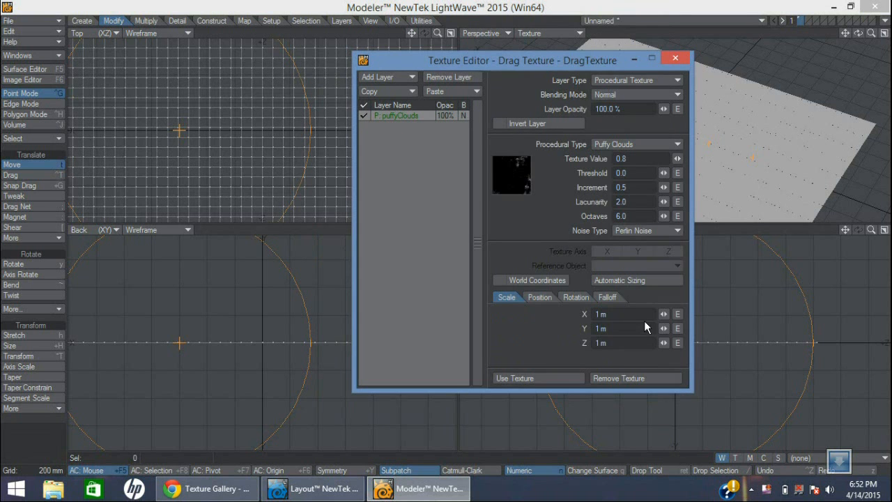
{"action": "left_click", "coordinate": [636, 144]}
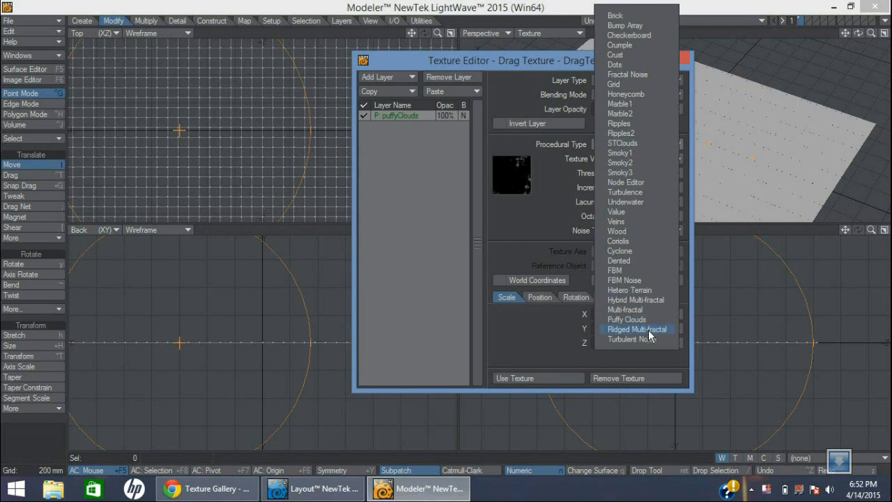
{"action": "left_click", "coordinate": [649, 328]}
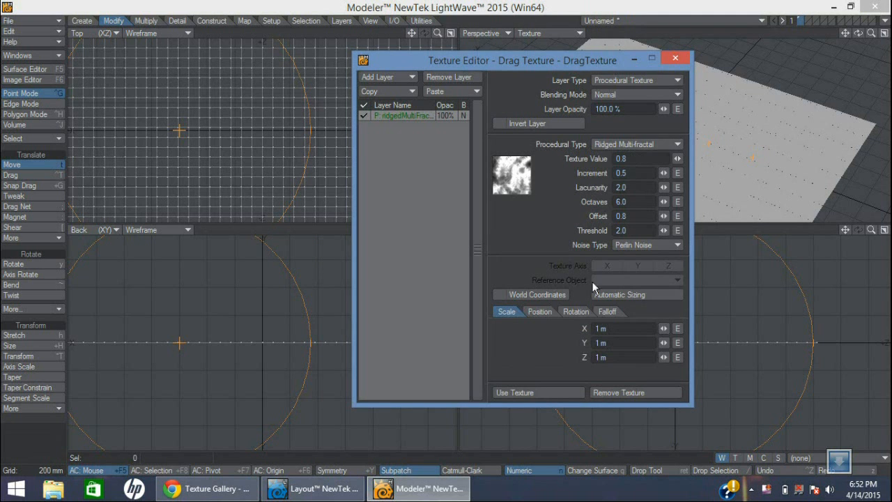
{"action": "left_click", "coordinate": [543, 393]}
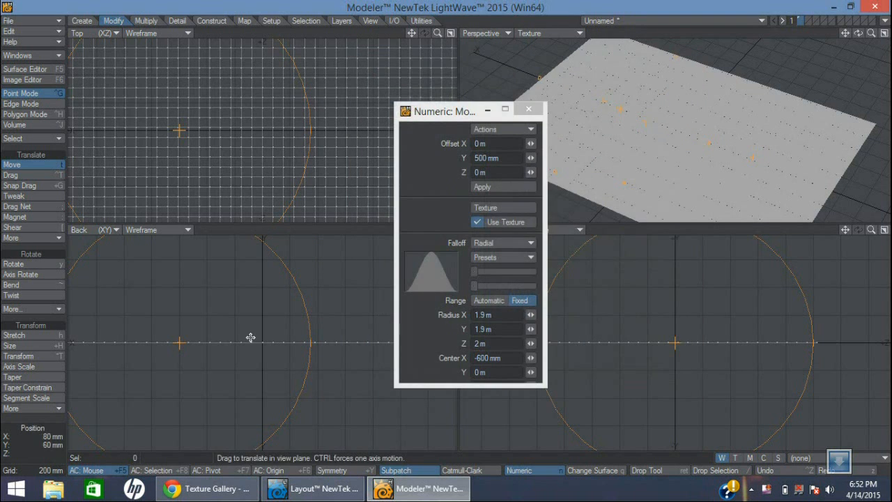
Try raising the plane about 800 mm with the Ridged Multi-fractal texture, orbit around the mountain, and undo the move
{"action": "left_click_drag", "start_coordinate": [182, 341], "coordinate": [186, 320]}
{"action": "right_click_drag", "start_coordinate": [184, 321], "coordinate": [182, 345]}
{"action": "left_click_drag", "start_coordinate": [180, 345], "coordinate": [186, 237]}
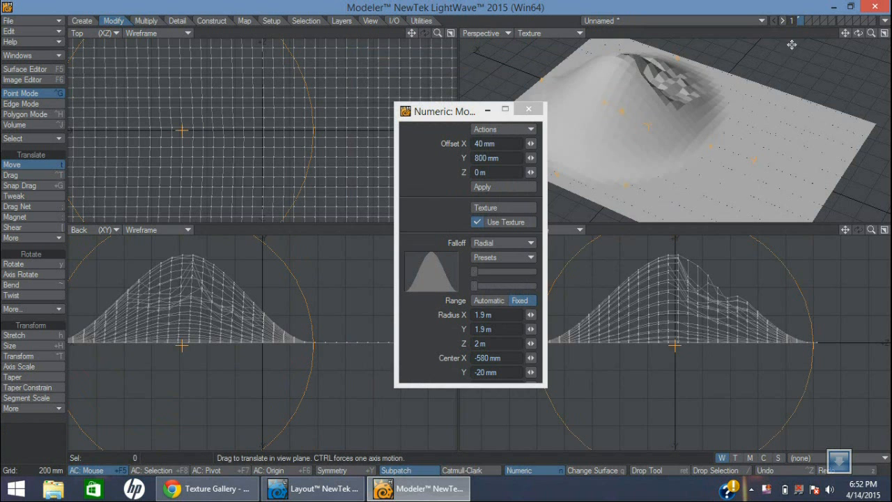
{"action": "left_click_drag", "start_coordinate": [859, 33], "coordinate": [556, 151]}
{"action": "key", "text": "ctrl+z"}
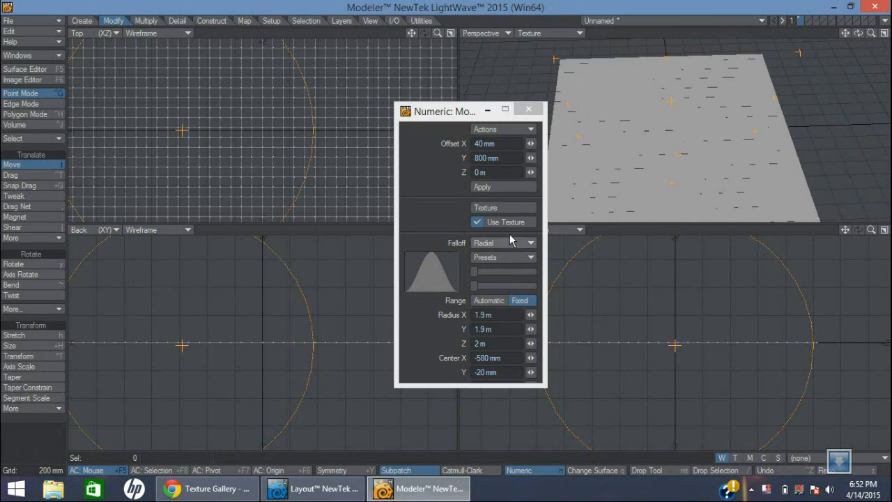
Change the move texture to Turbulent Noise with a lacunarity of 2.85 and an X scale of 5, and apply it
{"action": "left_click", "coordinate": [502, 207]}
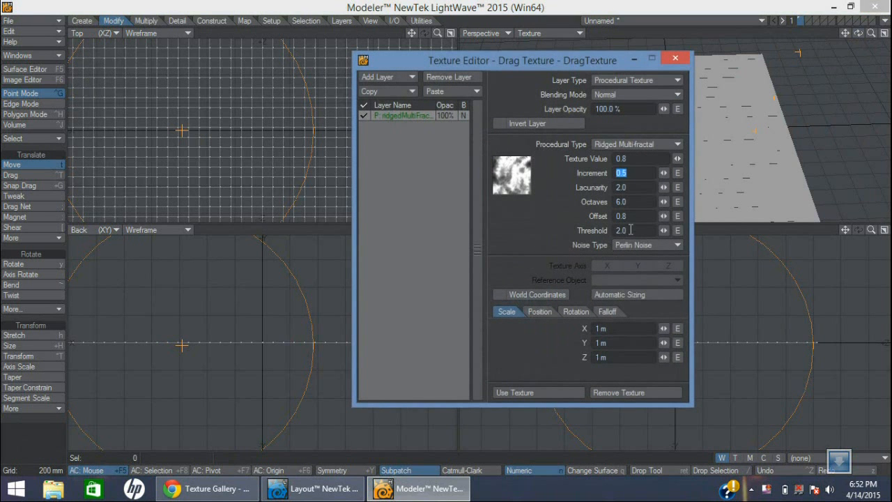
{"action": "left_click", "coordinate": [646, 145]}
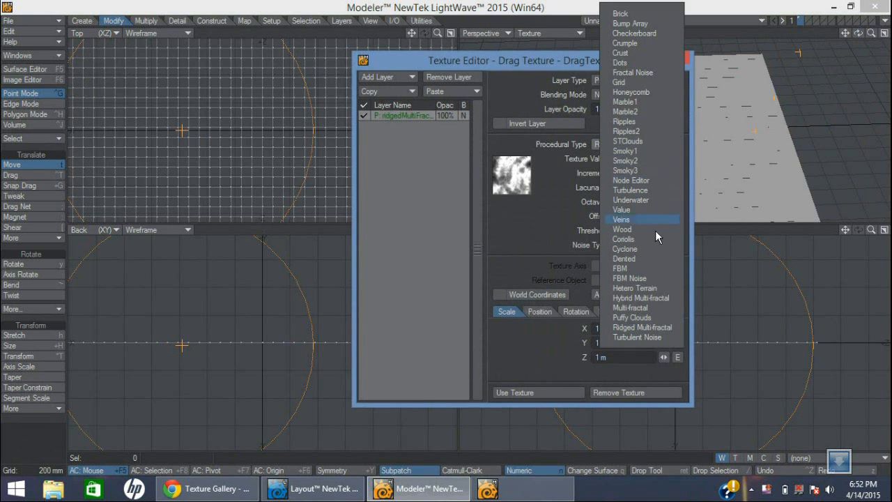
{"action": "left_click", "coordinate": [643, 338]}
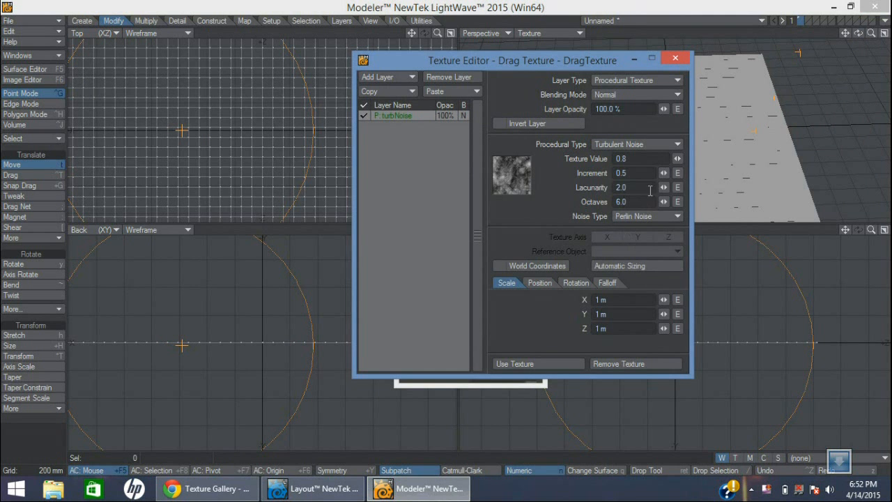
{"action": "left_click_drag", "start_coordinate": [663, 187], "coordinate": [719, 188]}
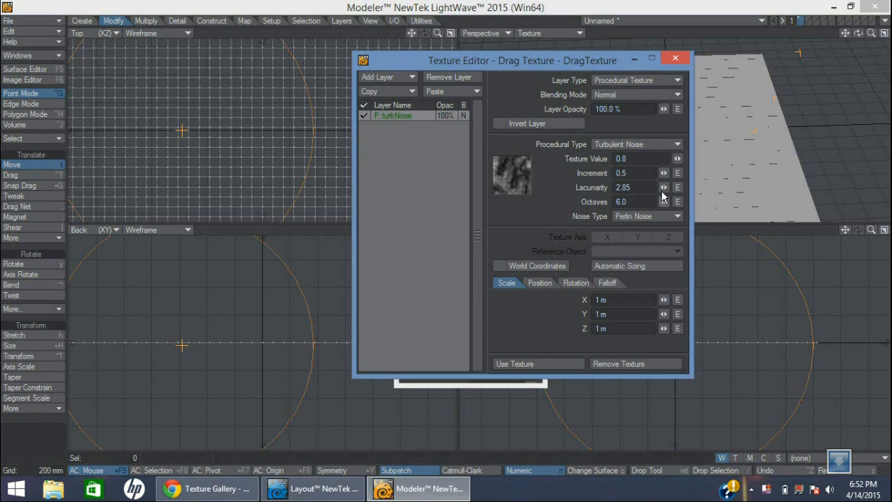
{"action": "left_click", "coordinate": [586, 301]}
{"action": "type", "text": "5"}
{"action": "key", "text": "Tab"}
{"action": "type", "text": "5"}
{"action": "key", "text": "Tab"}
{"action": "left_click", "coordinate": [543, 368]}
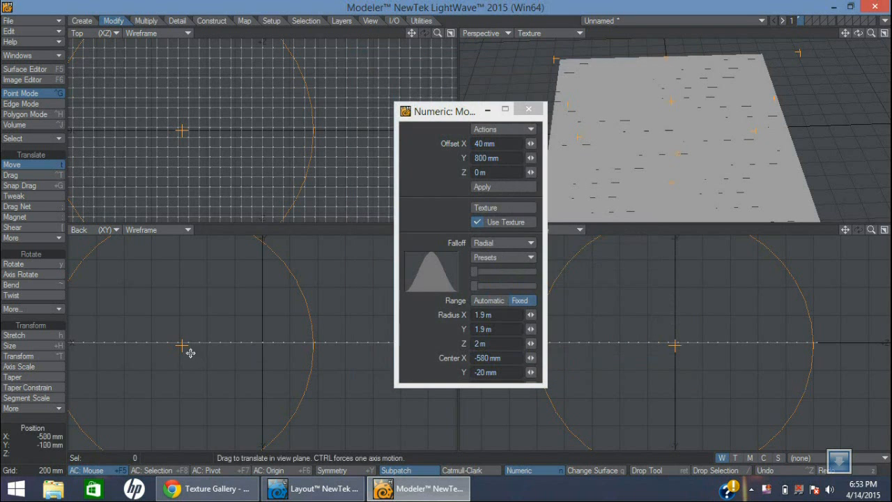
Centre the falloff near X -580 mm, Y 40 mm and raise a rough mountain with a Y offset of about 1.94 m
{"action": "mouse_move", "coordinate": [182, 344]}
{"action": "left_mouse_down"}
{"action": "mouse_move", "coordinate": [182, 318]}
{"action": "mouse_move", "coordinate": [182, 337]}
{"action": "left_mouse_up"}
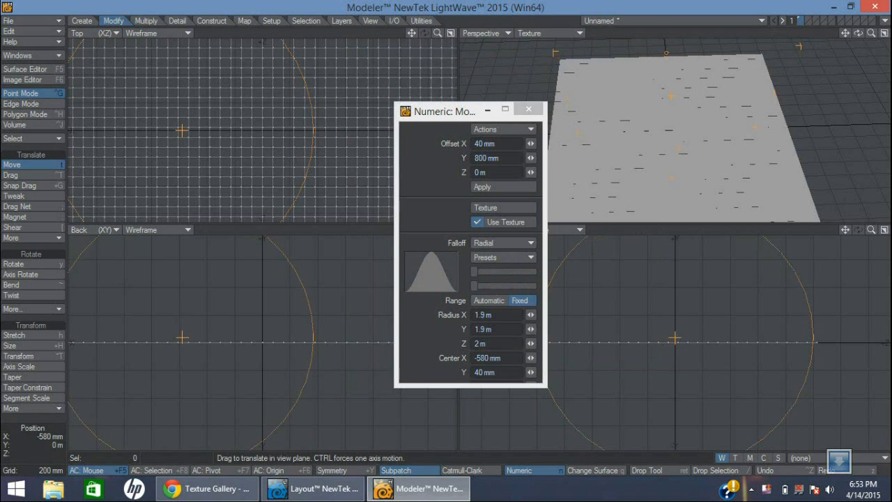
{"action": "left_click_drag", "start_coordinate": [184, 255], "coordinate": [176, 71]}
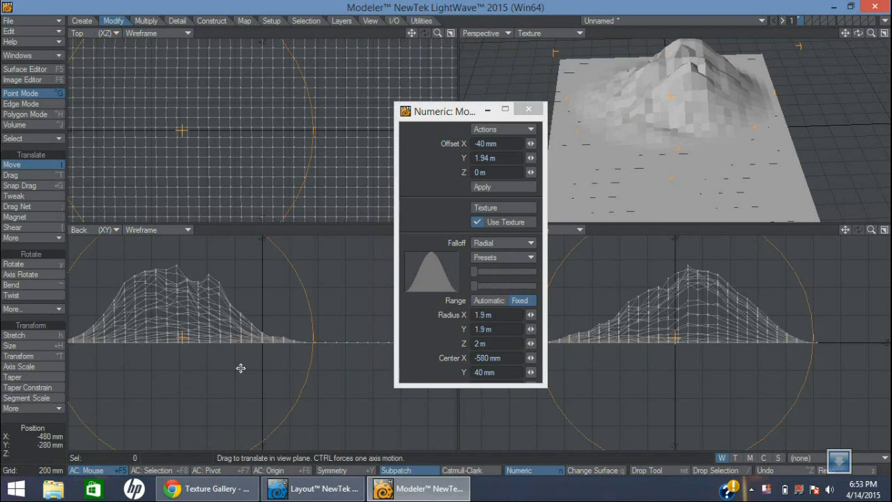
{"action": "mouse_move", "coordinate": [858, 33]}
{"action": "left_mouse_down"}
{"action": "mouse_move", "coordinate": [889, 32]}
{"action": "mouse_move", "coordinate": [836, 67]}
{"action": "mouse_move", "coordinate": [858, 33]}
{"action": "mouse_move", "coordinate": [865, 44]}
{"action": "left_mouse_up"}
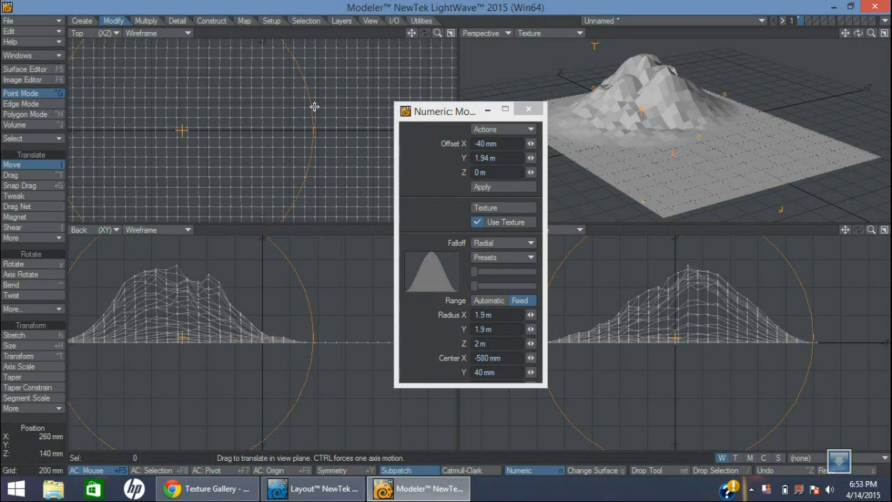
Shift the falloff centre to about X 320 mm beside the mountain and lower that ground with a Y offset of about -1.3 m
{"action": "left_click_drag", "start_coordinate": [189, 123], "coordinate": [307, 80]}
{"action": "left_click_drag", "start_coordinate": [297, 342], "coordinate": [303, 479]}
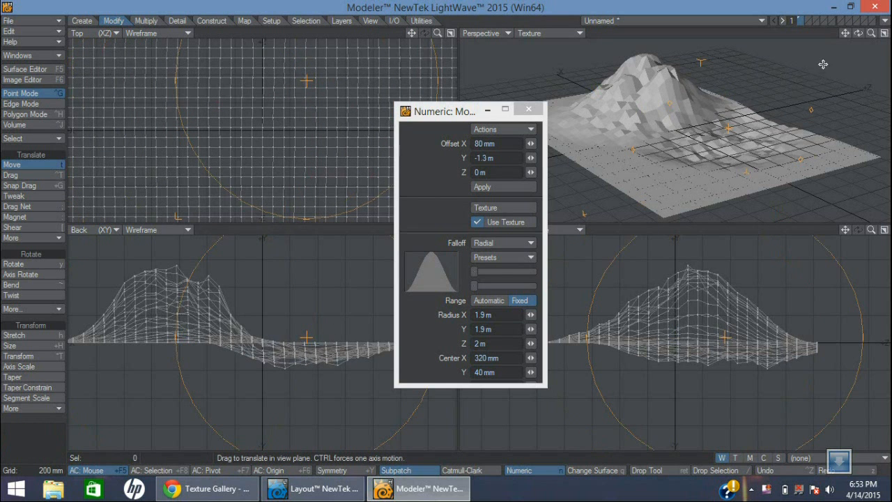
{"action": "left_click_drag", "start_coordinate": [858, 32], "coordinate": [690, 106]}
Move the falloff centre to about X 240 mm and displace the ground horizontally by about -420 mm in X and 560 mm in Z
{"action": "right_click_drag", "start_coordinate": [276, 96], "coordinate": [264, 213]}
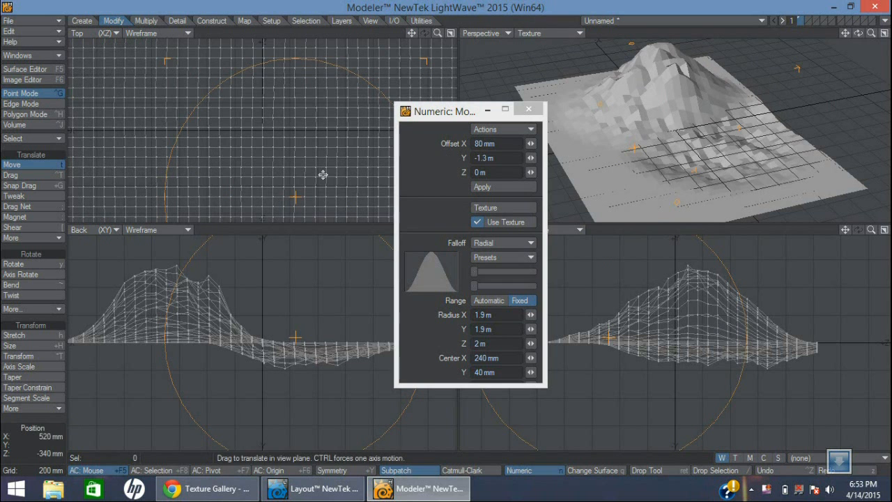
{"action": "left_click_drag", "start_coordinate": [299, 192], "coordinate": [240, 114]}
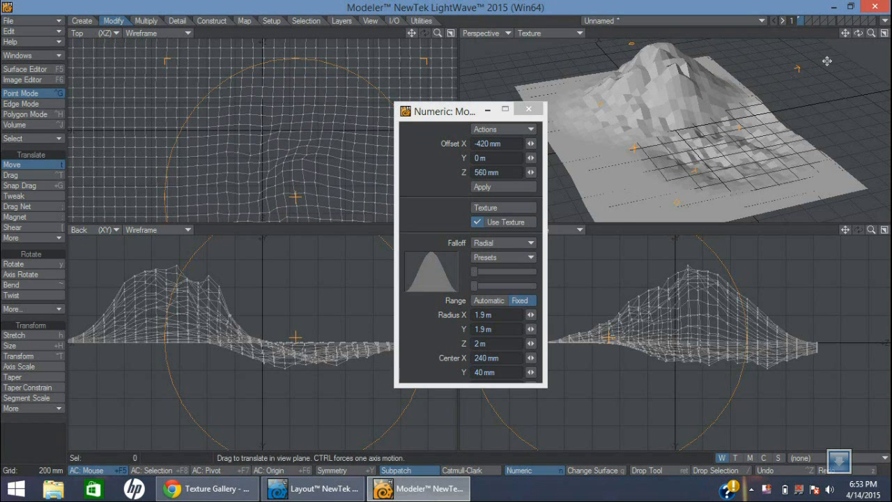
{"action": "mouse_move", "coordinate": [858, 33]}
{"action": "left_mouse_down"}
{"action": "mouse_move", "coordinate": [868, 33]}
{"action": "mouse_move", "coordinate": [858, 34]}
{"action": "left_mouse_up"}
Centre the falloff near X 1.22 m with radii of about 2.44, 2.12 and 1.16 m, and lower that corner about 860 mm
{"action": "left_click_drag", "start_coordinate": [462, 119], "coordinate": [409, 123]}
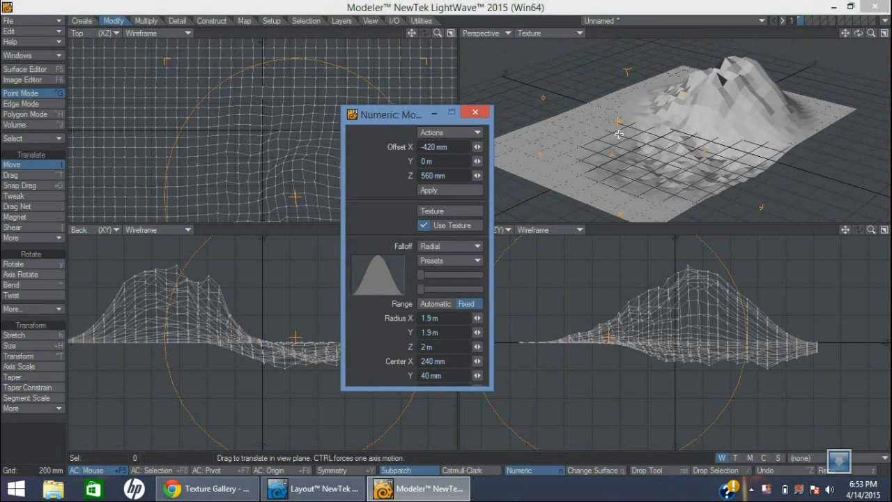
{"action": "right_click_drag", "start_coordinate": [300, 196], "coordinate": [432, 55]}
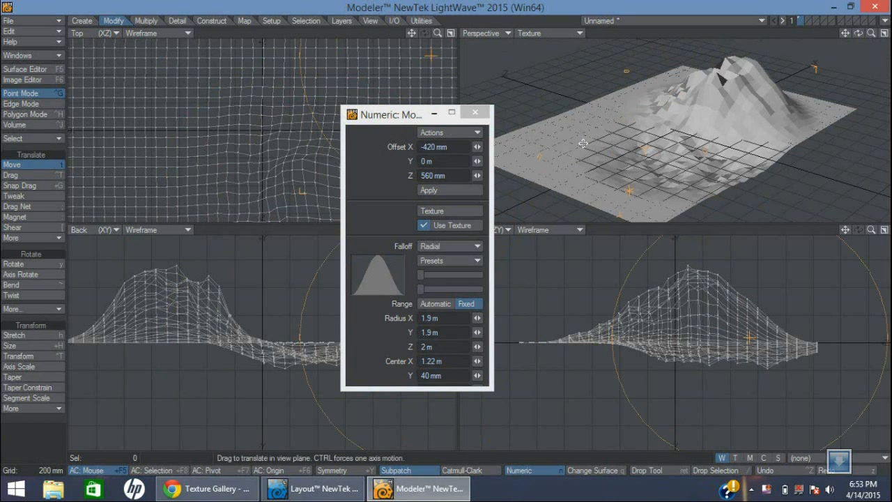
{"action": "right_click_drag", "start_coordinate": [641, 146], "coordinate": [555, 124]}
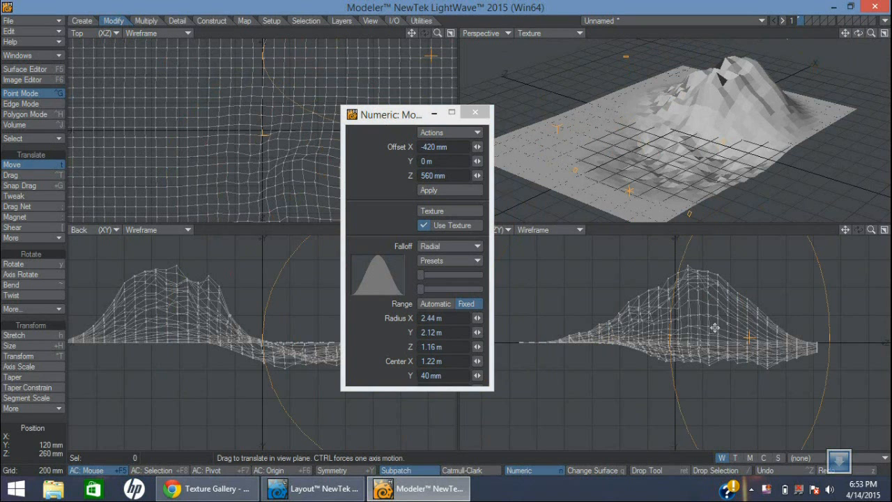
{"action": "left_click_drag", "start_coordinate": [739, 331], "coordinate": [770, 450]}
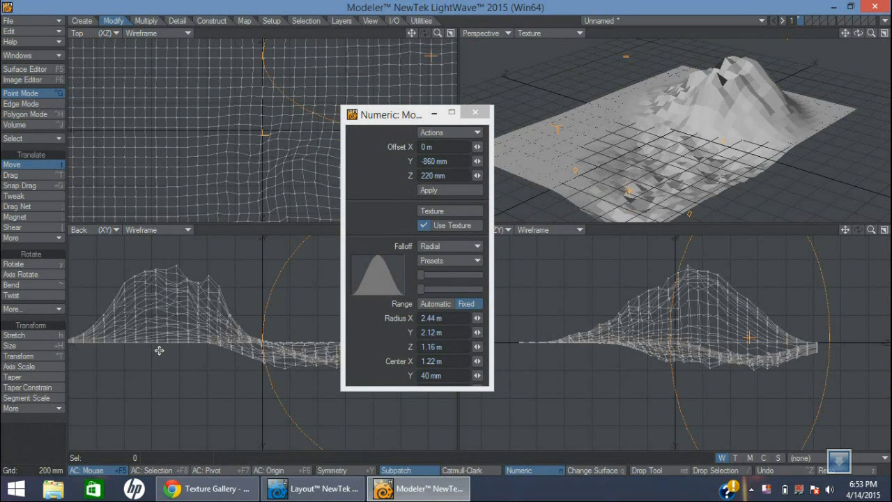
Switch from Modeler to the Vpaint_9_6_Final desktop folder, run dogwaffle.exe as administrator, and minimise the folder window
{"action": "left_click", "coordinate": [836, 7]}
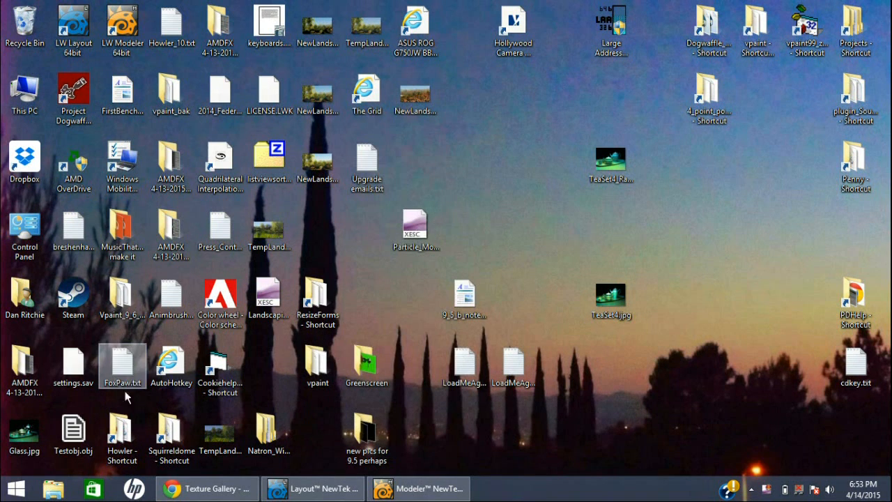
{"action": "double_click", "coordinate": [120, 296]}
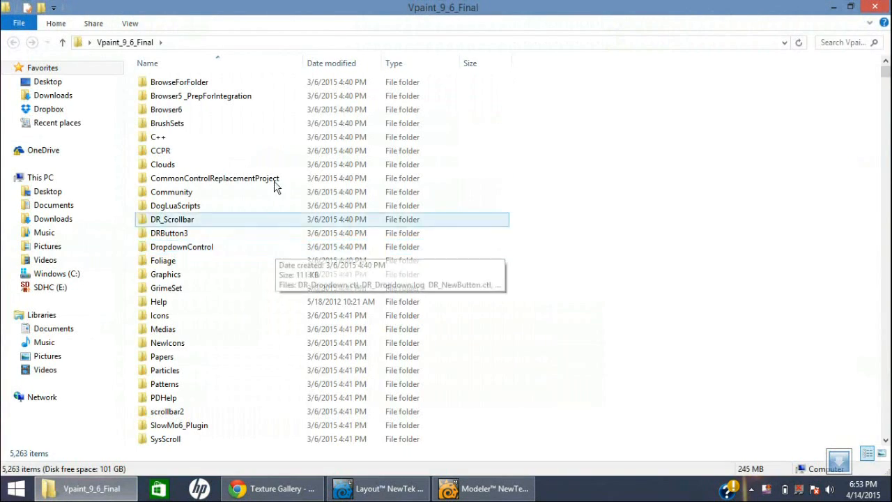
{"action": "type", "text": "dogw"}
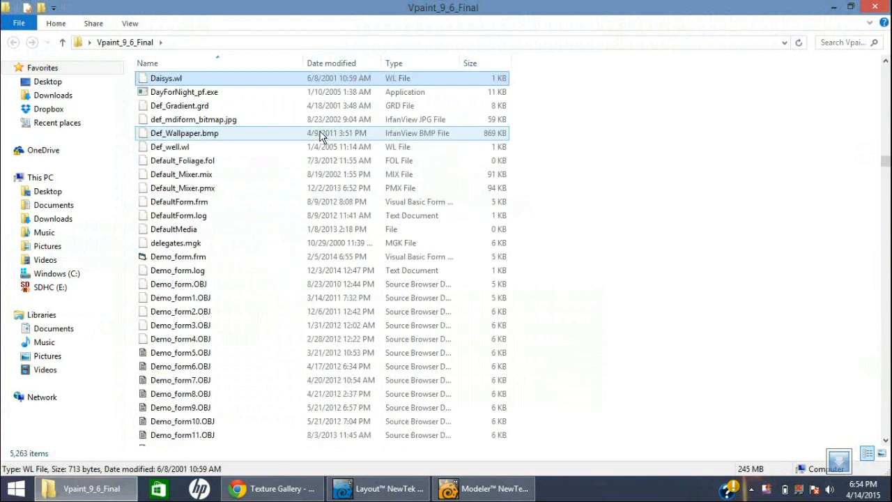
{"action": "right_click", "coordinate": [198, 330]}
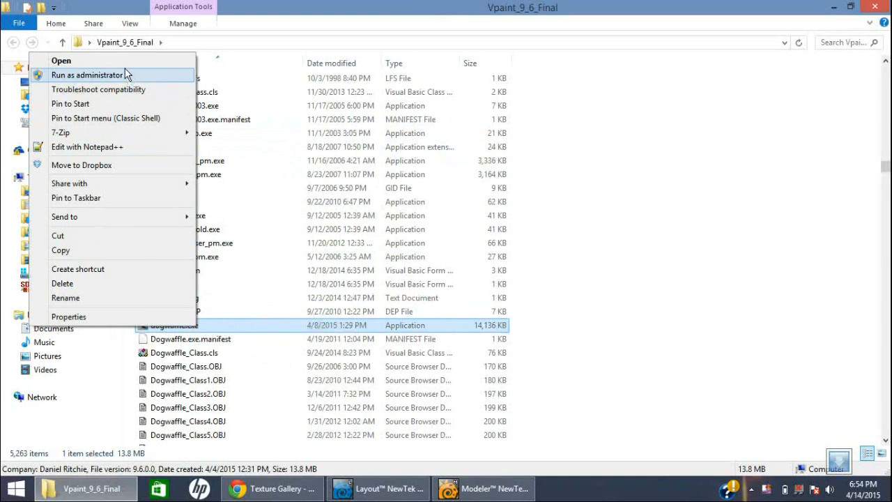
{"action": "left_click", "coordinate": [123, 74]}
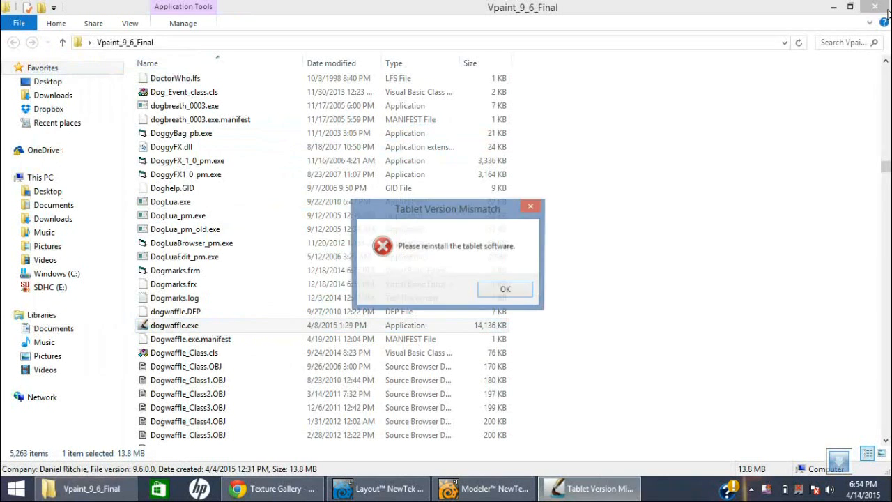
{"action": "left_click", "coordinate": [505, 289]}
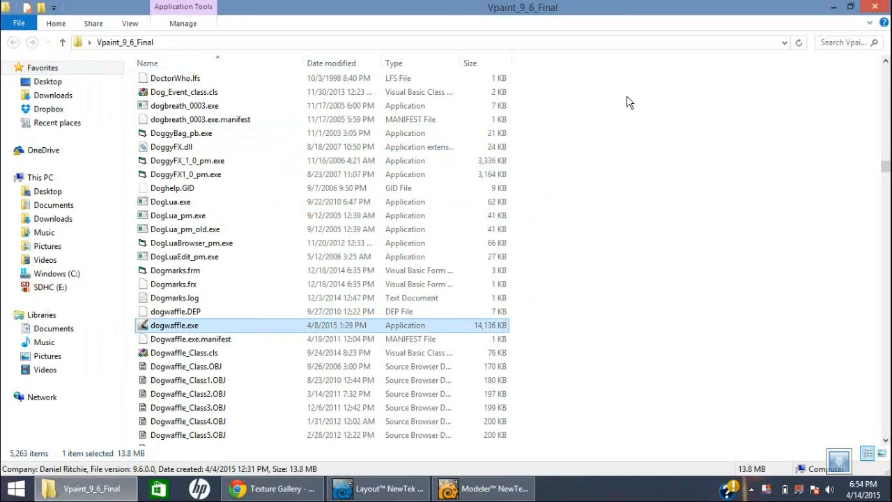
{"action": "left_click", "coordinate": [833, 7]}
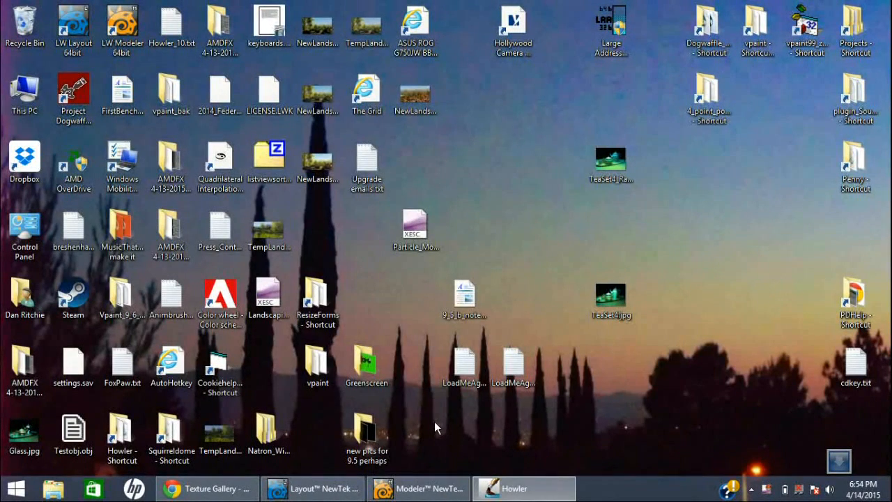
Return to LightWave Modeler and close it without saving the unnamed terrain object
{"action": "mouse_move", "coordinate": [394, 494]}
{"action": "left_click", "coordinate": [408, 492]}
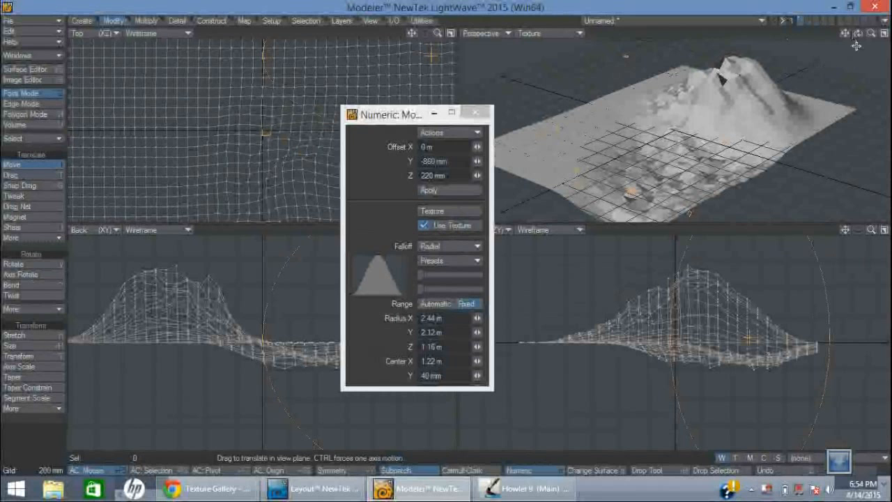
{"action": "left_click", "coordinate": [874, 7]}
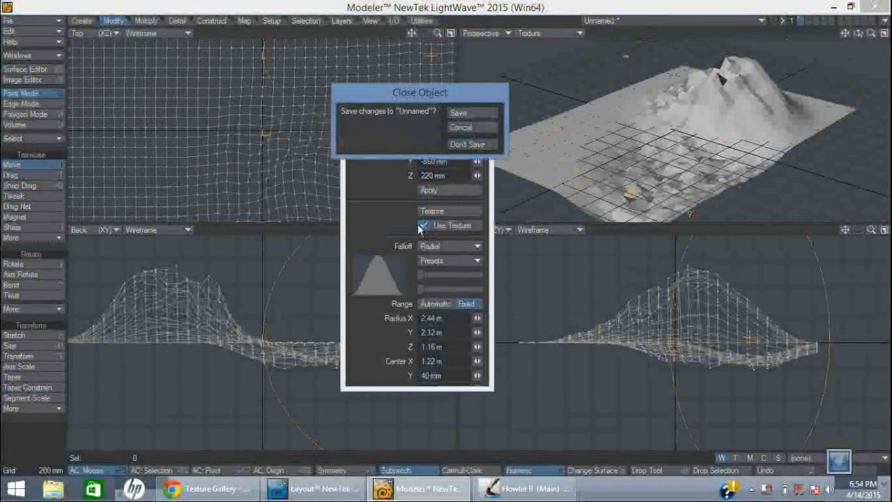
{"action": "left_click", "coordinate": [464, 144]}
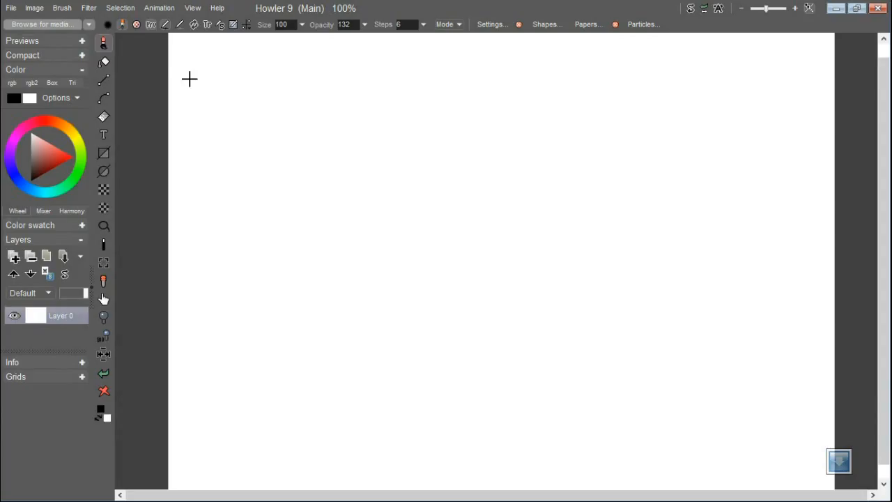
Render opaque two-tone plasma noise in white and black at scale 7 across the blank Howler canvas
{"action": "left_click", "coordinate": [88, 7]}
{"action": "mouse_move", "coordinate": [159, 217]}
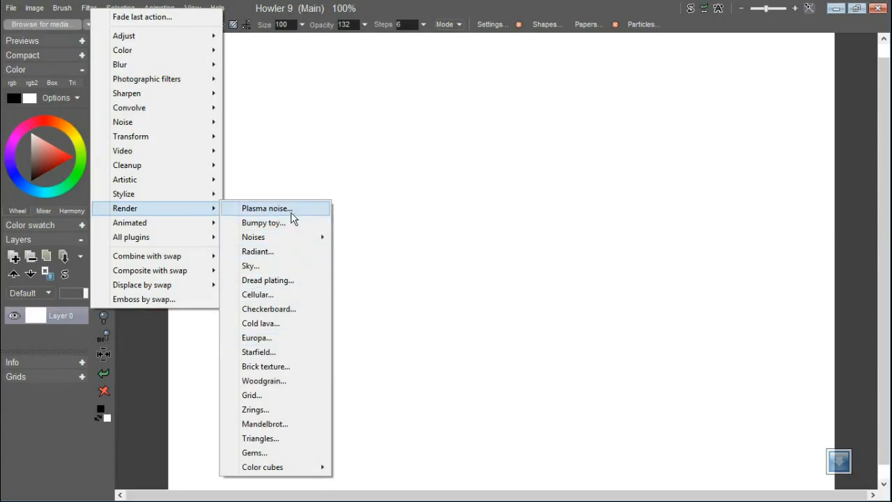
{"action": "left_click", "coordinate": [290, 209]}
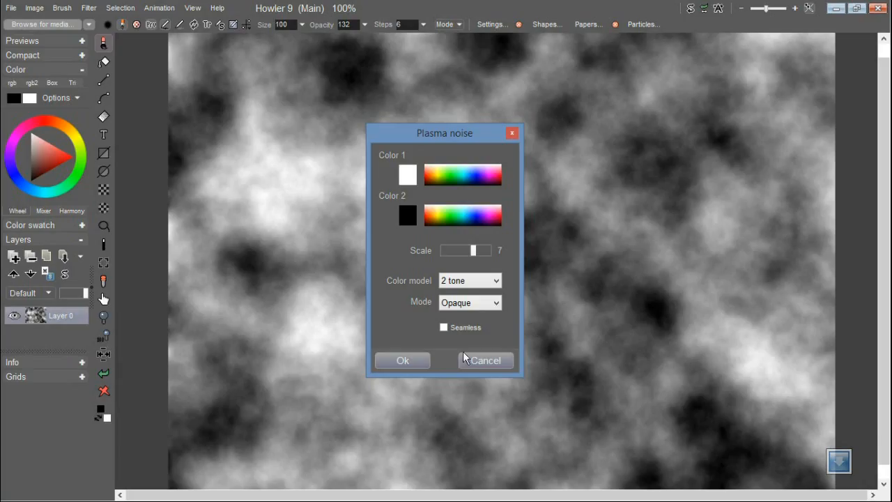
{"action": "left_click", "coordinate": [422, 363]}
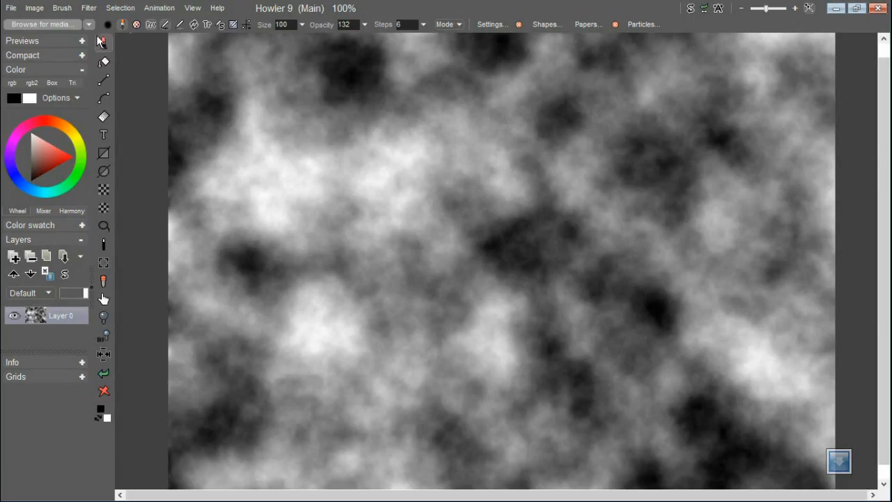
Darken the midtones of the plasma noise with a Curves adjustment so that only the brightest patches stand out
{"action": "left_click", "coordinate": [89, 8]}
{"action": "mouse_move", "coordinate": [119, 35]}
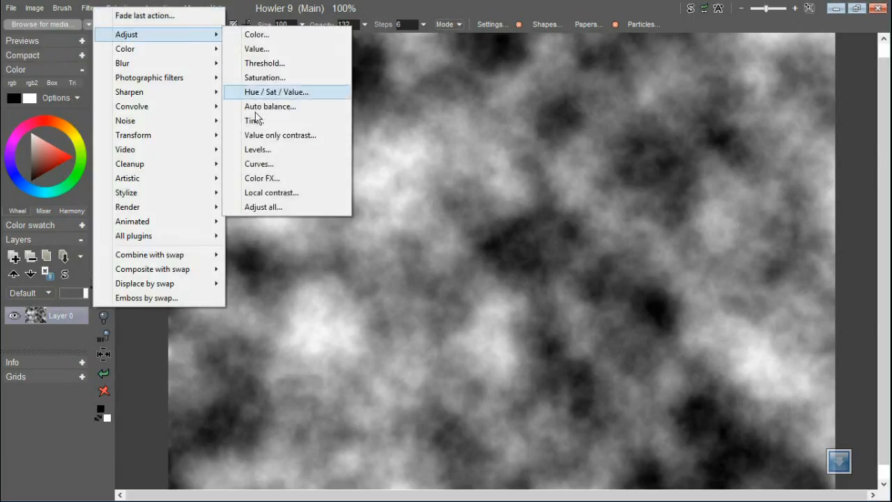
{"action": "left_click", "coordinate": [259, 164]}
{"action": "left_click_drag", "start_coordinate": [430, 283], "coordinate": [463, 304]}
{"action": "left_click", "coordinate": [385, 378]}
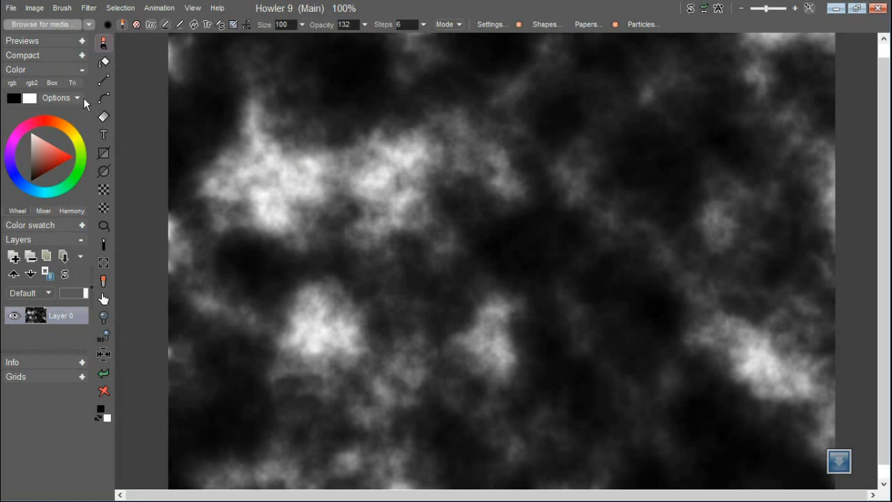
{"action": "left_click", "coordinate": [89, 8]}
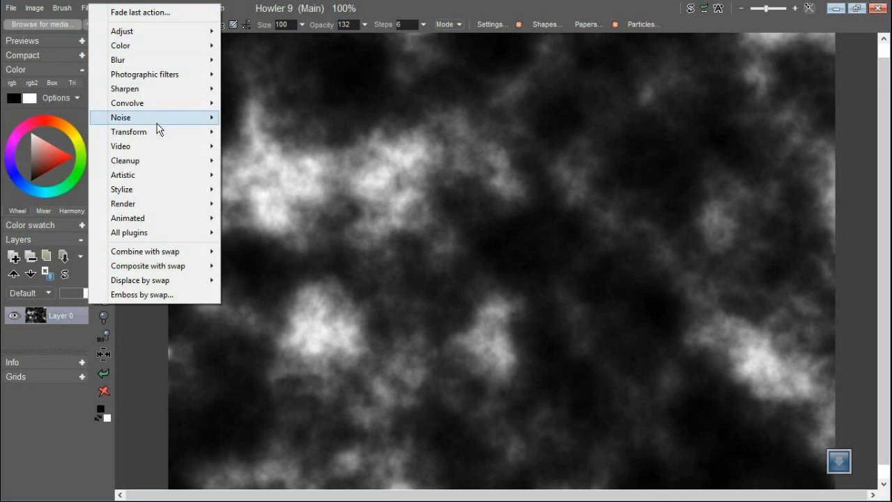
{"action": "left_click", "coordinate": [81, 9]}
{"action": "left_click", "coordinate": [81, 9]}
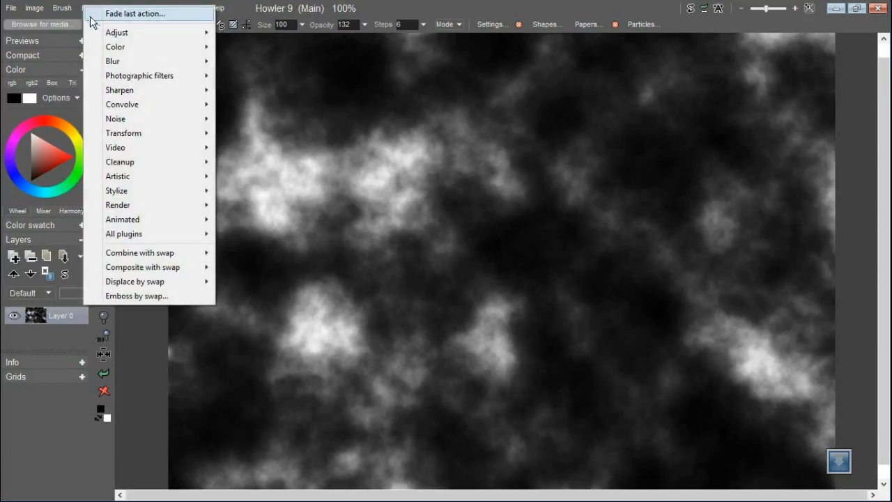
{"action": "mouse_move", "coordinate": [140, 205]}
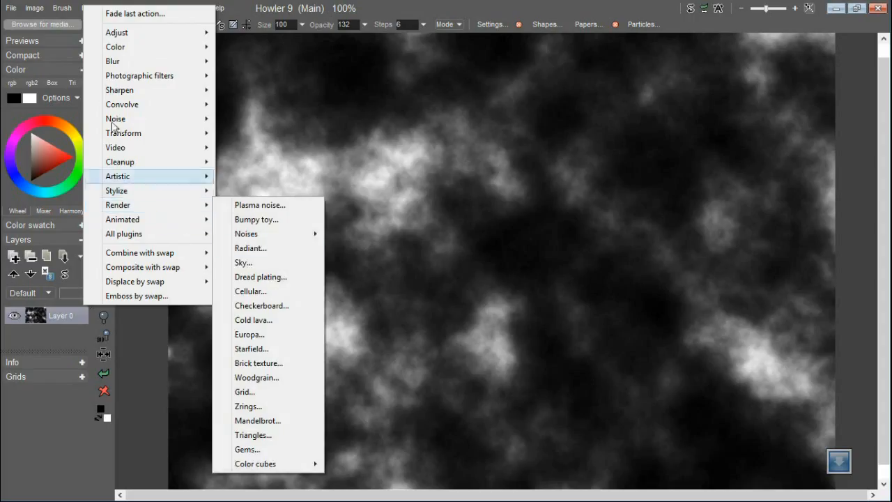
Resample the noise image to half its width and height with constrained proportions and Bi-cubic+ scaling
{"action": "left_click", "coordinate": [32, 8]}
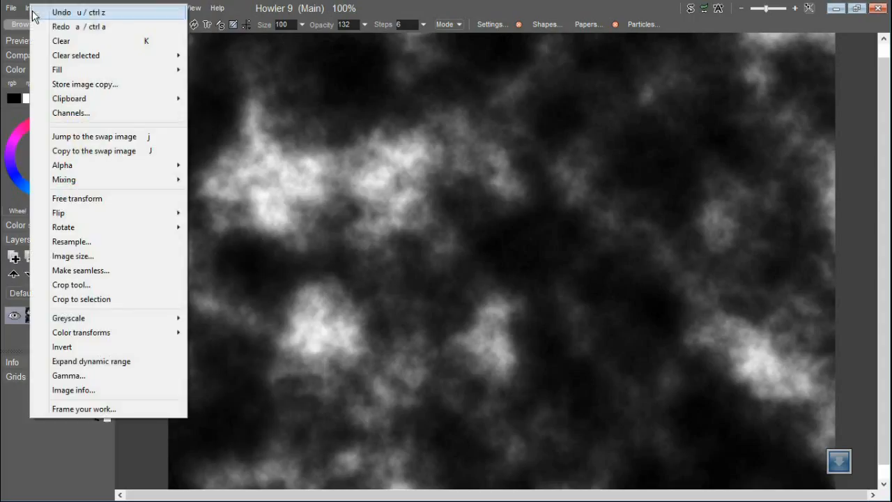
{"action": "left_click", "coordinate": [110, 242]}
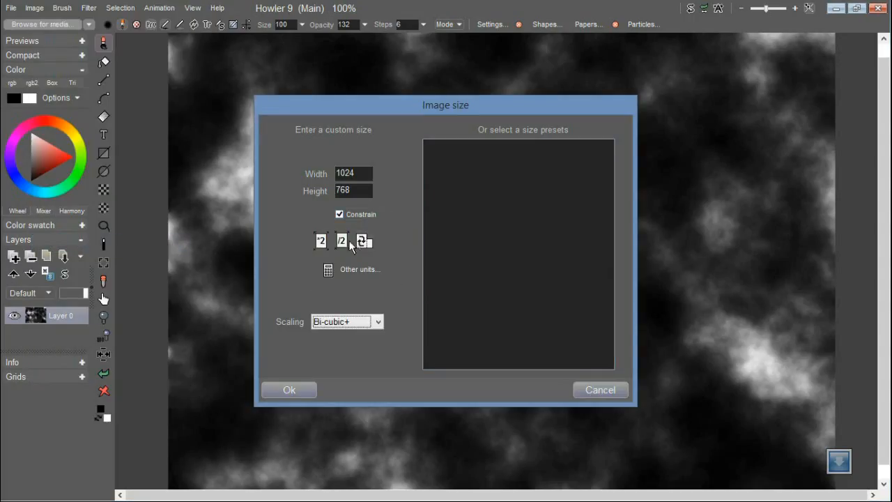
{"action": "left_click", "coordinate": [342, 242]}
{"action": "left_click", "coordinate": [311, 384]}
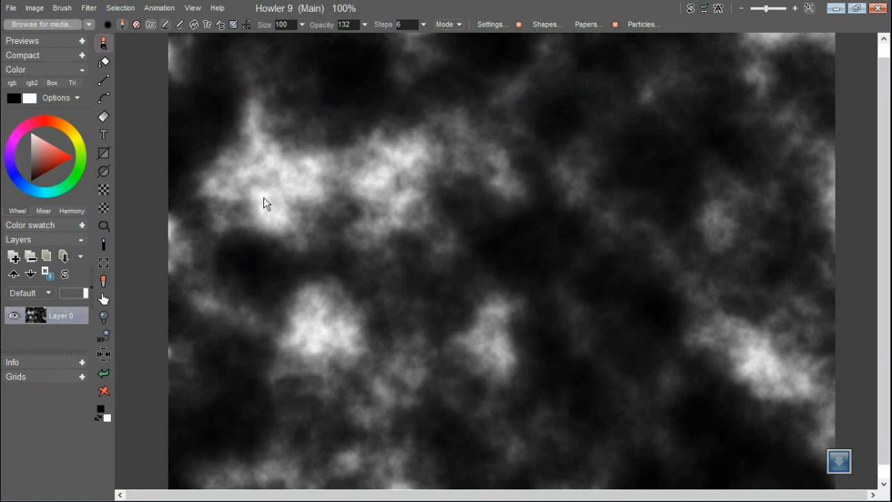
Turn the noise image into a terrain with the 3D Designer transform and lower its amplitude to flatten the peaks
{"action": "left_click", "coordinate": [89, 7]}
{"action": "mouse_move", "coordinate": [150, 133]}
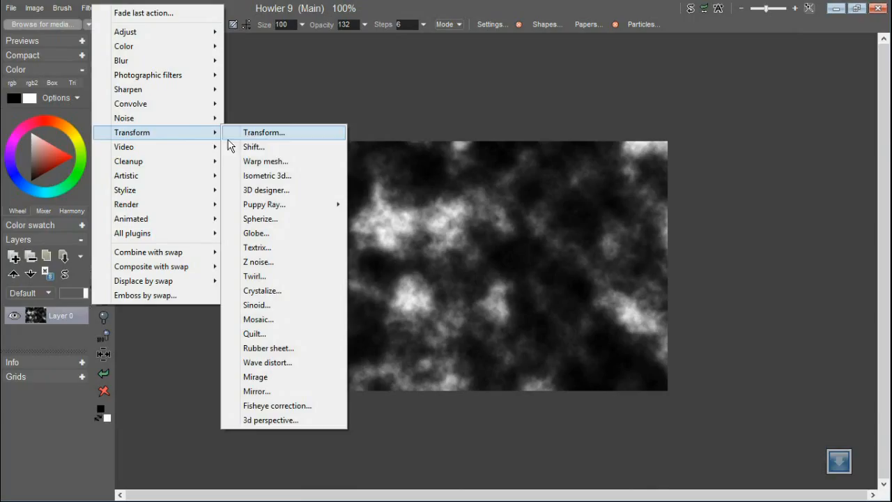
{"action": "left_click", "coordinate": [288, 191]}
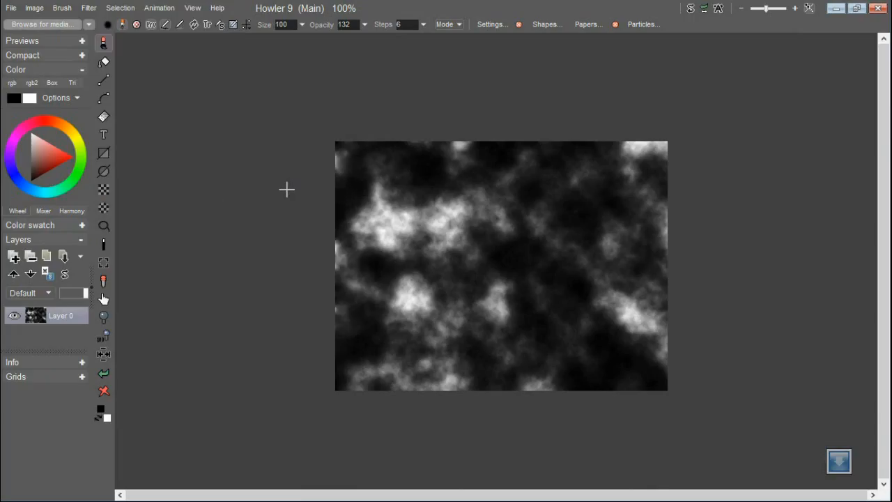
{"action": "left_click_drag", "start_coordinate": [411, 43], "coordinate": [168, 48]}
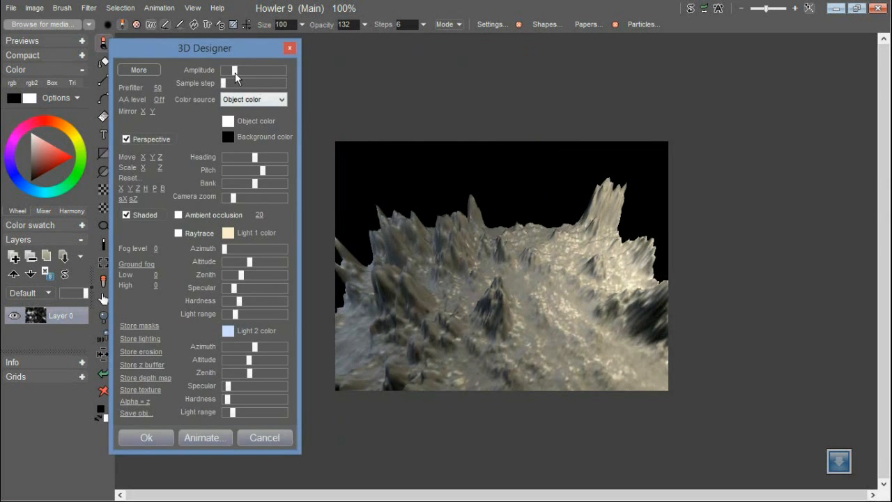
{"action": "left_click_drag", "start_coordinate": [236, 73], "coordinate": [229, 71]}
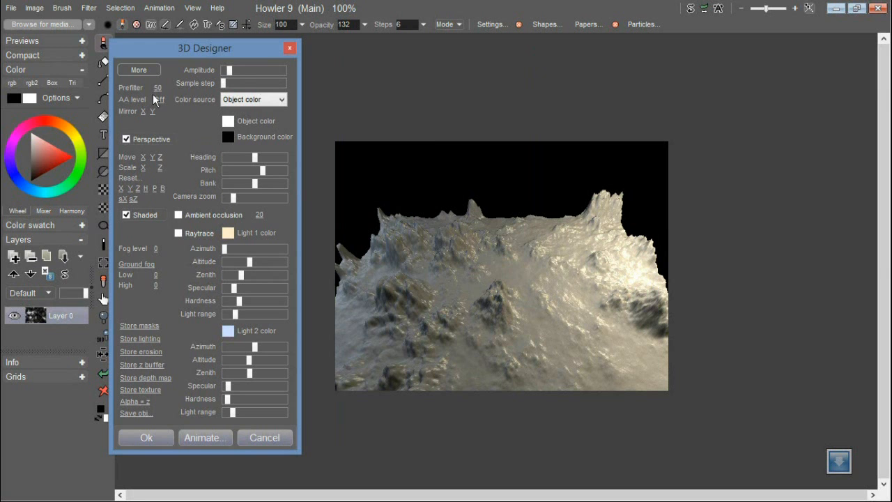
Show the additional 3D Designer settings and raise the terrain's erosion to a high level
{"action": "left_click", "coordinate": [145, 72]}
{"action": "left_click_drag", "start_coordinate": [323, 52], "coordinate": [259, 49]}
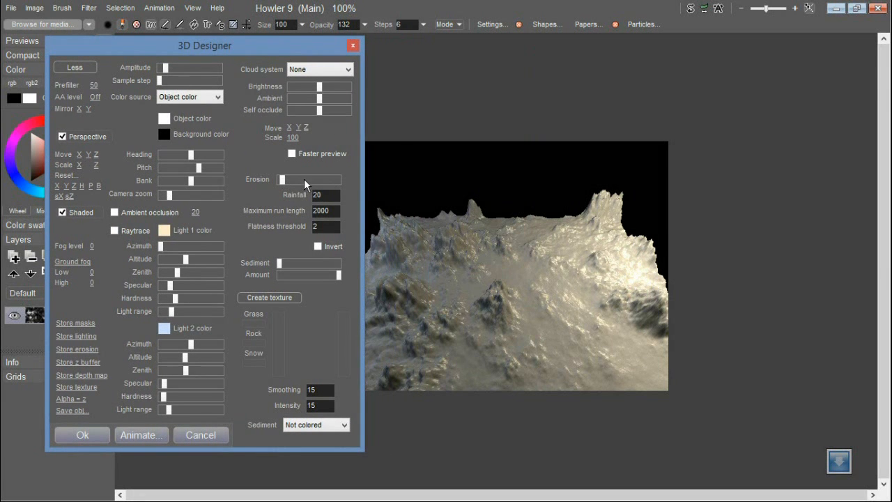
{"action": "left_click_drag", "start_coordinate": [304, 178], "coordinate": [312, 179]}
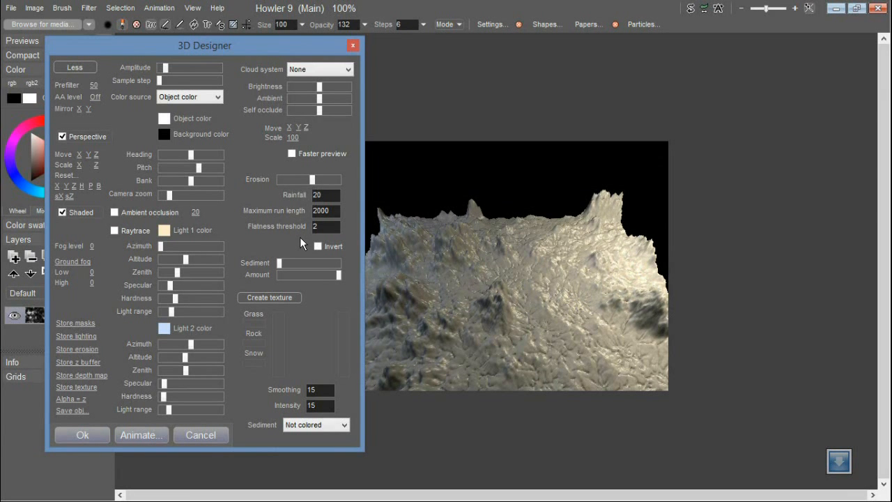
{"action": "left_click", "coordinate": [316, 180]}
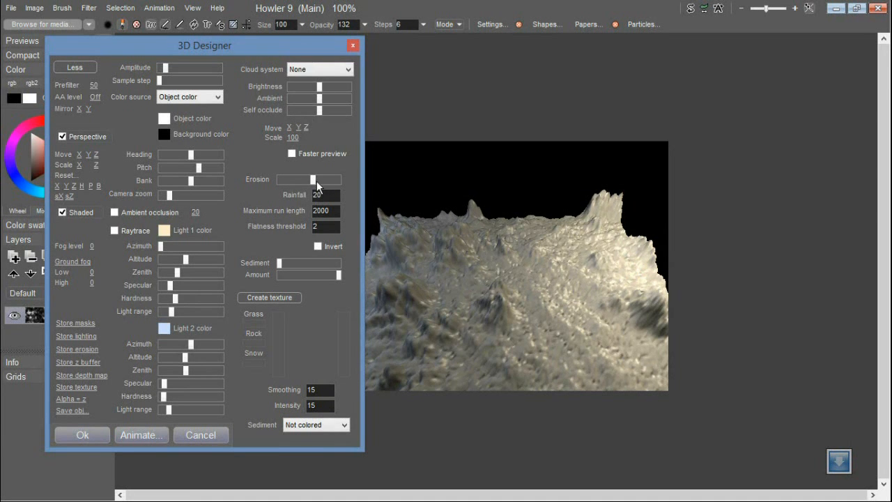
{"action": "left_click_drag", "start_coordinate": [329, 185], "coordinate": [331, 186]}
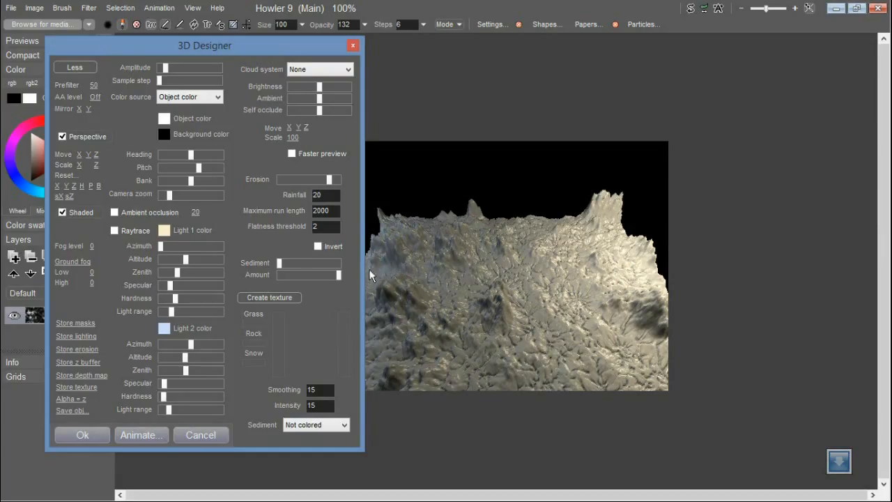
Add a low level of sediment with its amount slightly reduced, and raise erosion to the maximum
{"action": "left_click_drag", "start_coordinate": [279, 266], "coordinate": [291, 264]}
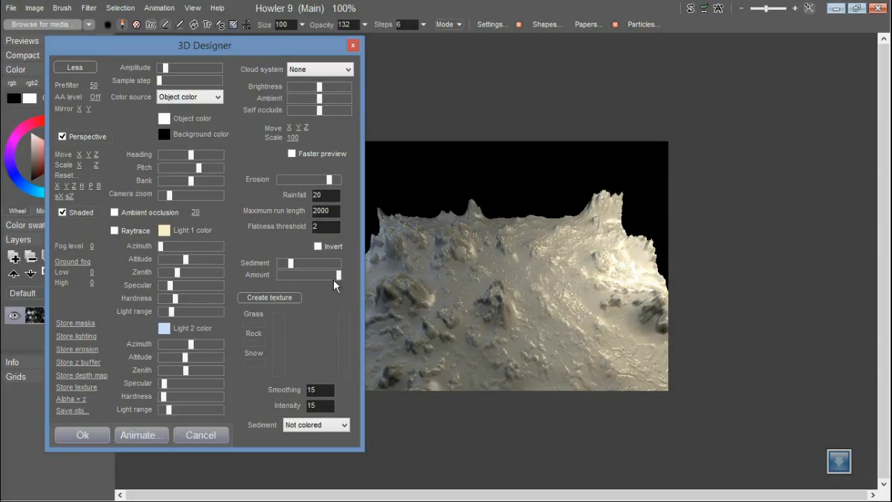
{"action": "left_click_drag", "start_coordinate": [294, 262], "coordinate": [329, 278]}
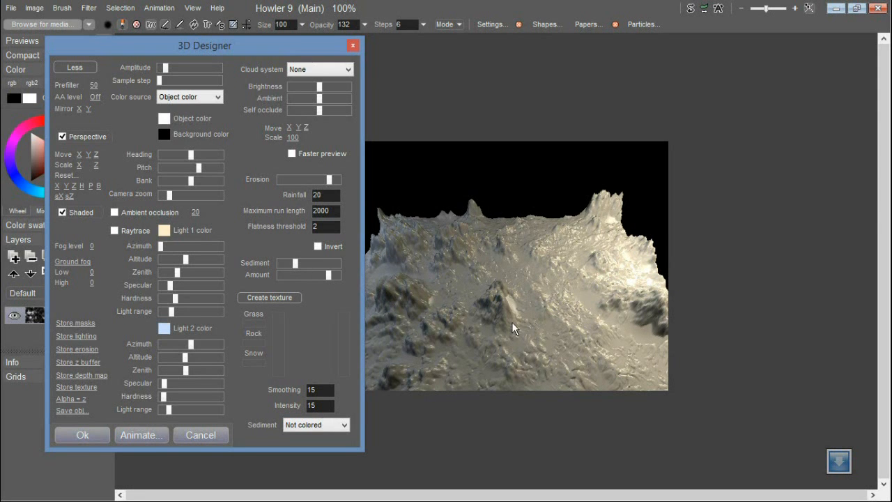
{"action": "left_click_drag", "start_coordinate": [329, 179], "coordinate": [338, 180]}
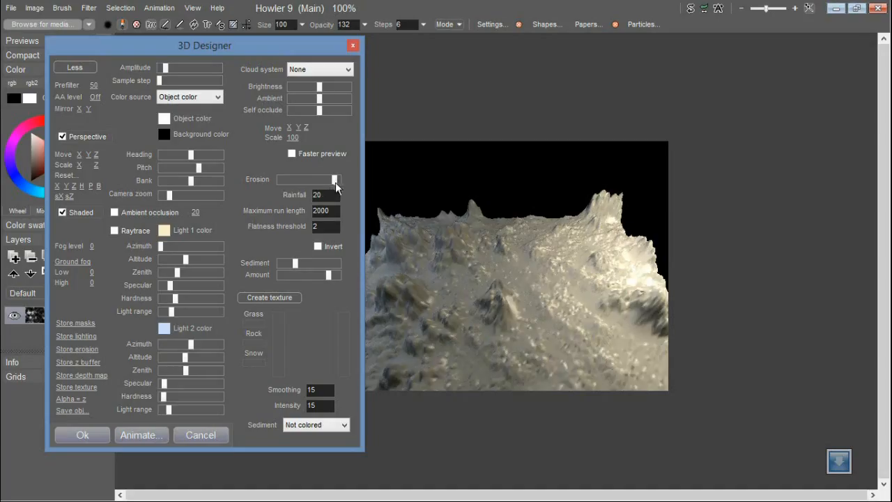
Create a grass, rock and snow texture for the terrain and lower the snow line so the peaks are snow-capped
{"action": "left_click", "coordinate": [279, 299]}
{"action": "left_click", "coordinate": [526, 295]}
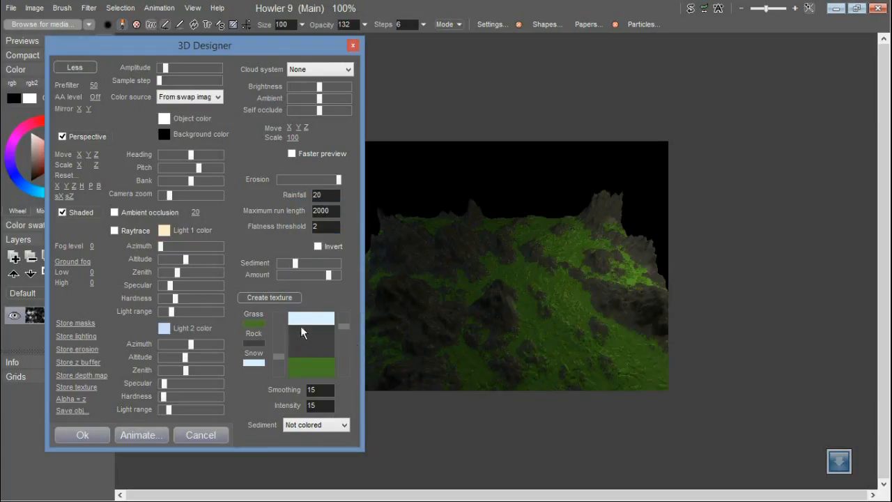
{"action": "left_click_drag", "start_coordinate": [352, 332], "coordinate": [345, 370]}
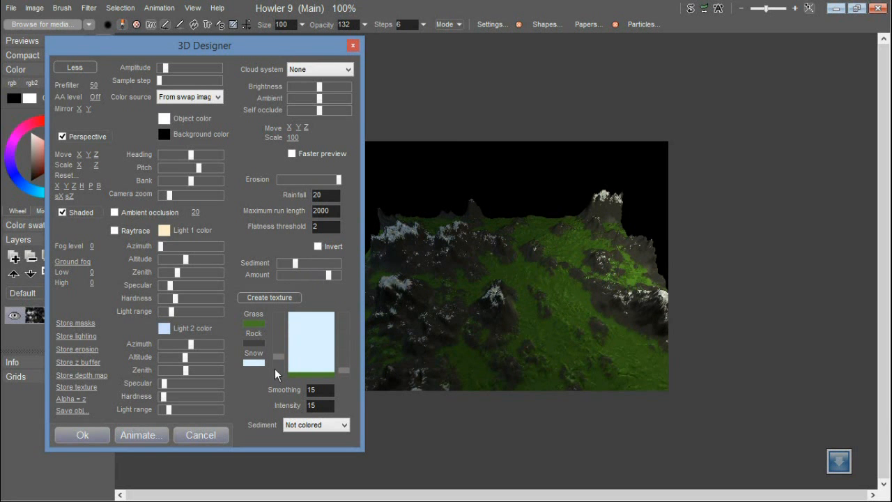
{"action": "mouse_move", "coordinate": [278, 357]}
{"action": "left_mouse_down"}
{"action": "mouse_move", "coordinate": [283, 340]}
{"action": "mouse_move", "coordinate": [288, 361]}
{"action": "left_mouse_up"}
{"action": "mouse_move", "coordinate": [207, 48]}
{"action": "left_mouse_down"}
{"action": "mouse_move", "coordinate": [238, 52]}
{"action": "mouse_move", "coordinate": [221, 41]}
{"action": "left_mouse_up"}
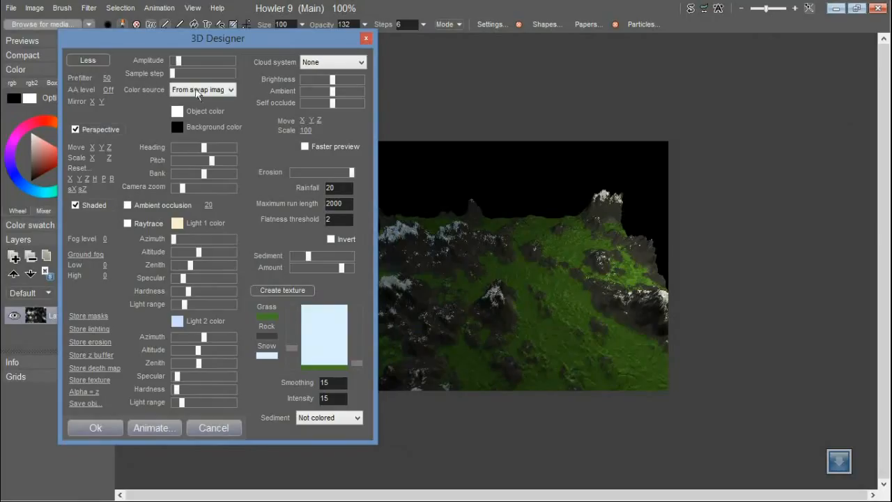
Hide the additional 3D Designer settings and store the terrain's masks, lighting, erosion, z buffer, depth map and texture as images
{"action": "left_click", "coordinate": [87, 60]}
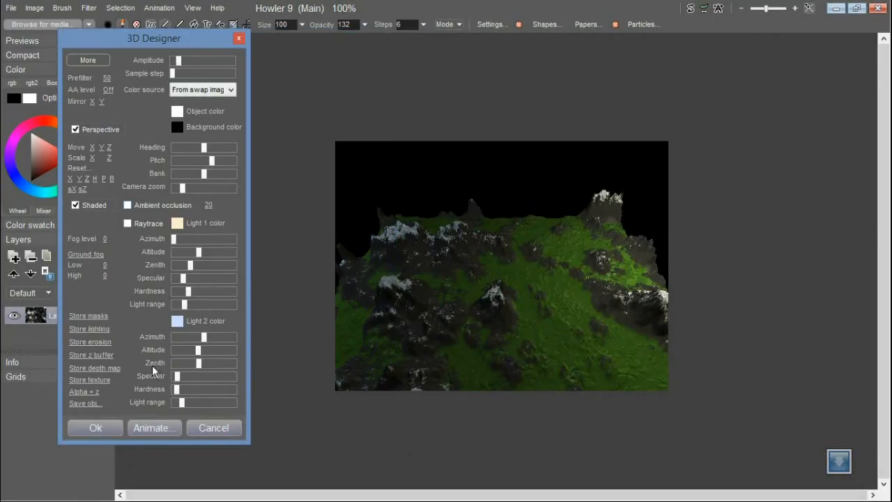
{"action": "left_click", "coordinate": [105, 317]}
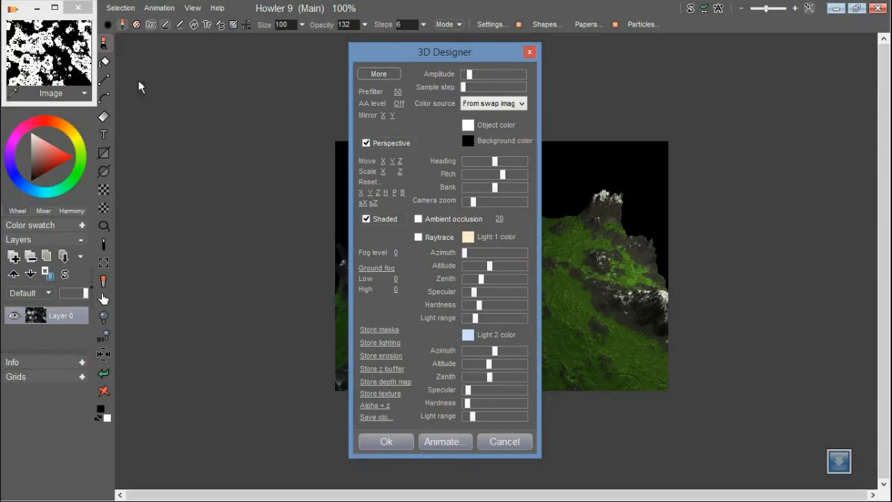
{"action": "left_click", "coordinate": [400, 368]}
{"action": "left_click", "coordinate": [394, 357]}
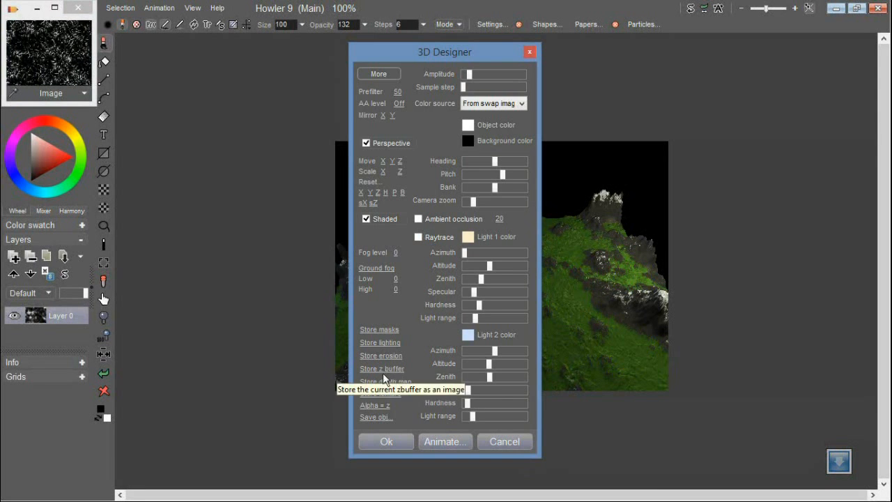
{"action": "left_click", "coordinate": [403, 382]}
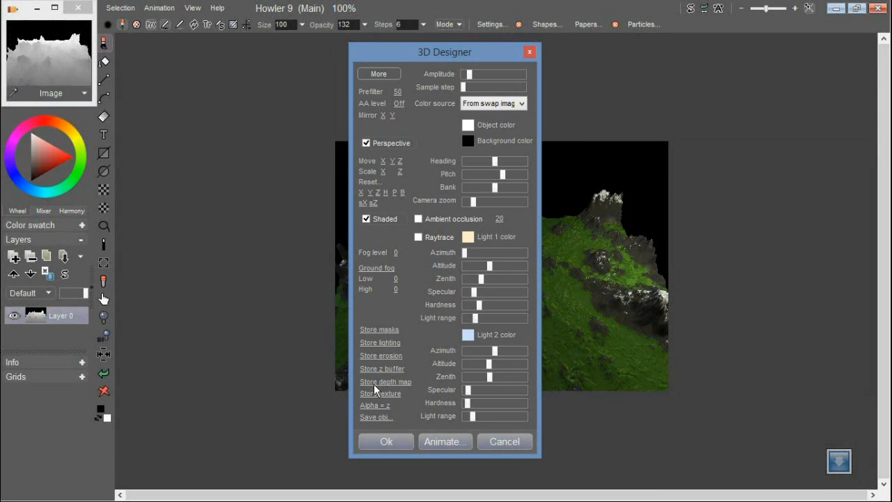
{"action": "left_click", "coordinate": [397, 393]}
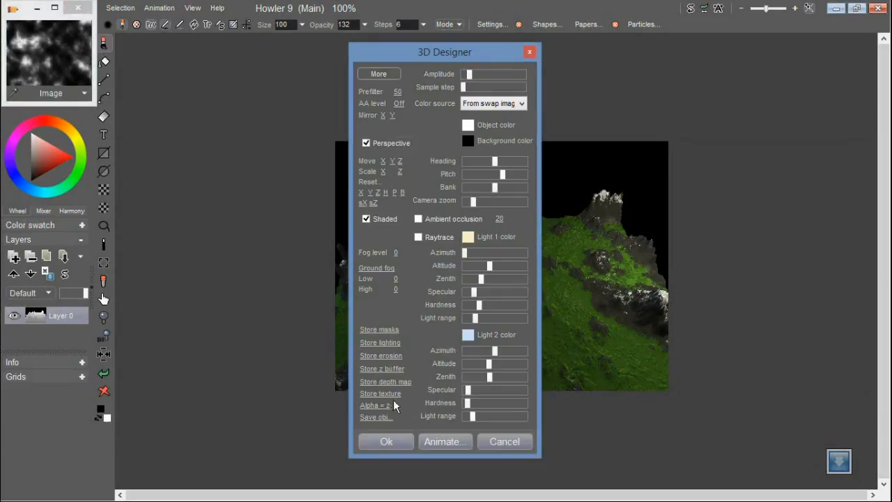
{"action": "left_click", "coordinate": [390, 394]}
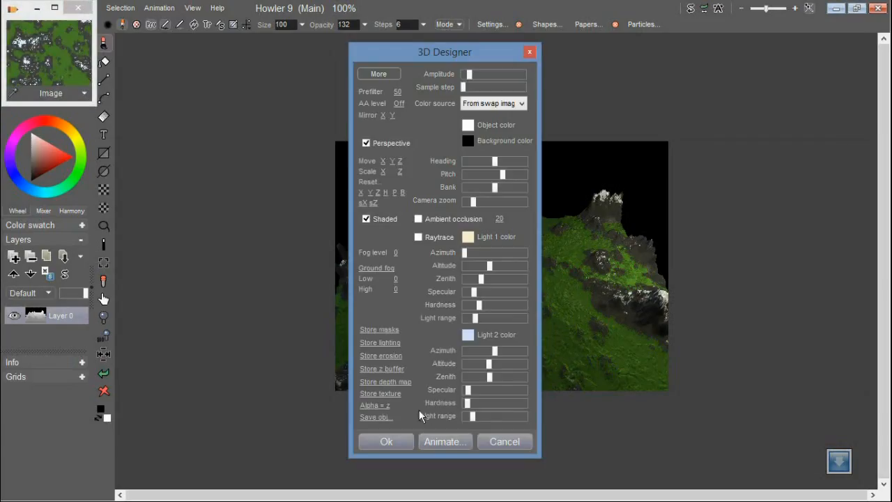
Save the terrain as an OBJ file named TestObj, including the UV texture coordinates
{"action": "left_click", "coordinate": [376, 417]}
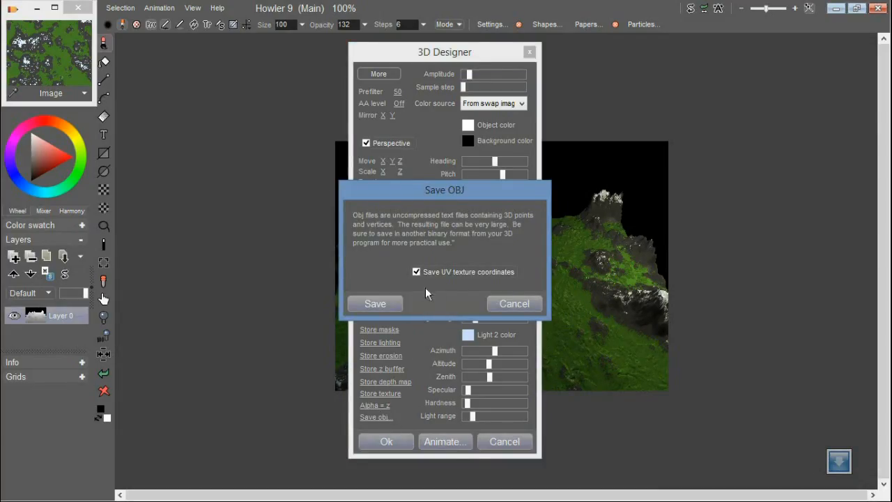
{"action": "left_click", "coordinate": [397, 302]}
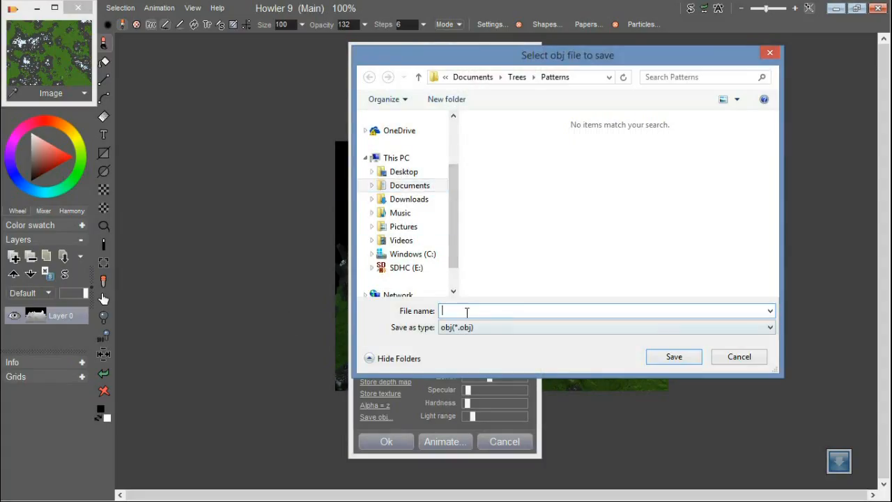
{"action": "type", "text": "TestObj"}
{"action": "left_click", "coordinate": [416, 186]}
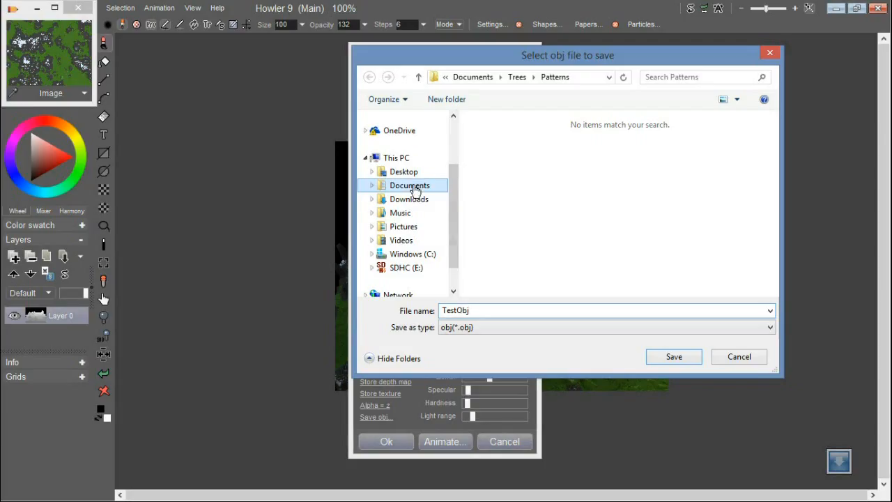
{"action": "left_click", "coordinate": [675, 357]}
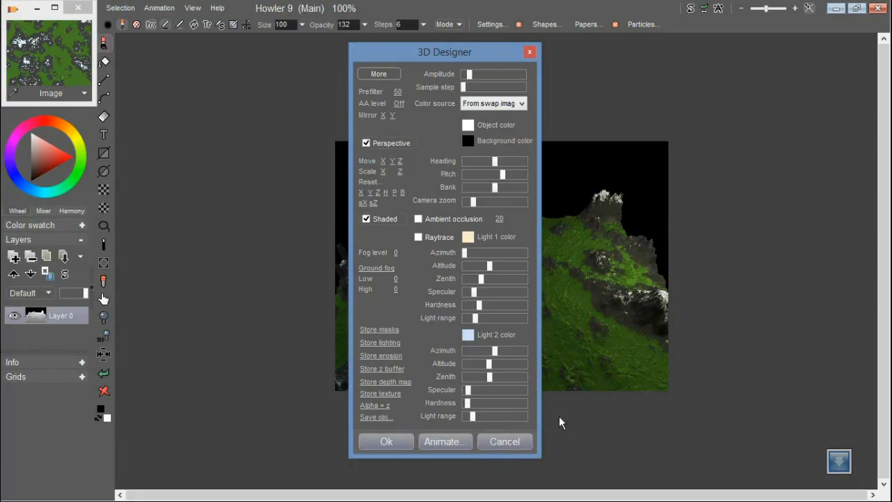
Cancel the 3D Designer, set the stored texture and depth map images out beside the canvas, and clear away the z buffer image
{"action": "left_click", "coordinate": [528, 447]}
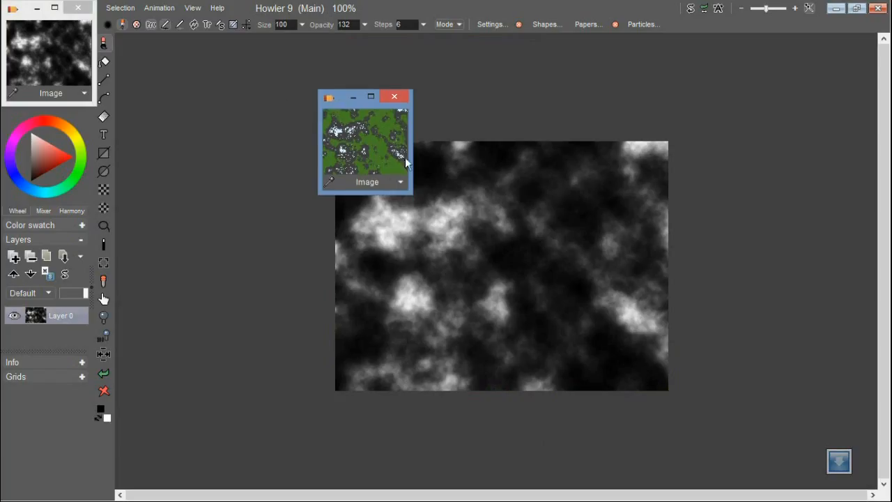
{"action": "left_click_drag", "start_coordinate": [32, 17], "coordinate": [304, 240]}
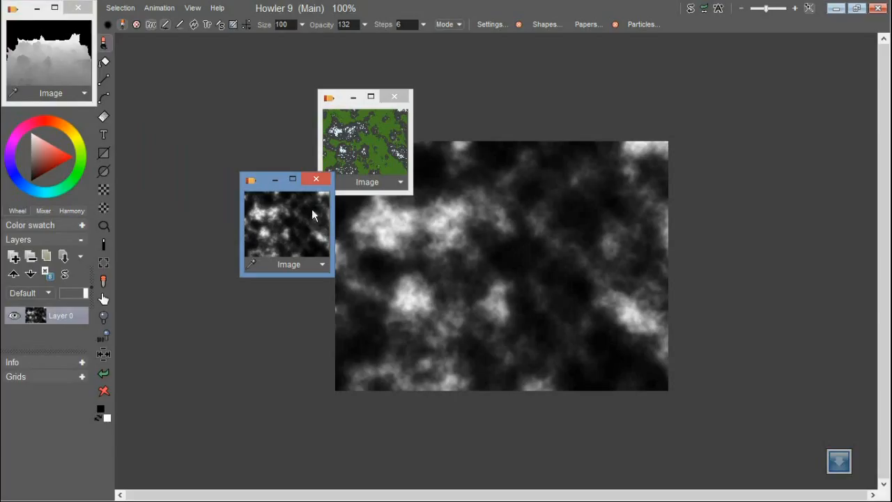
{"action": "left_click_drag", "start_coordinate": [56, 21], "coordinate": [181, 104]}
{"action": "left_click", "coordinate": [32, 9]}
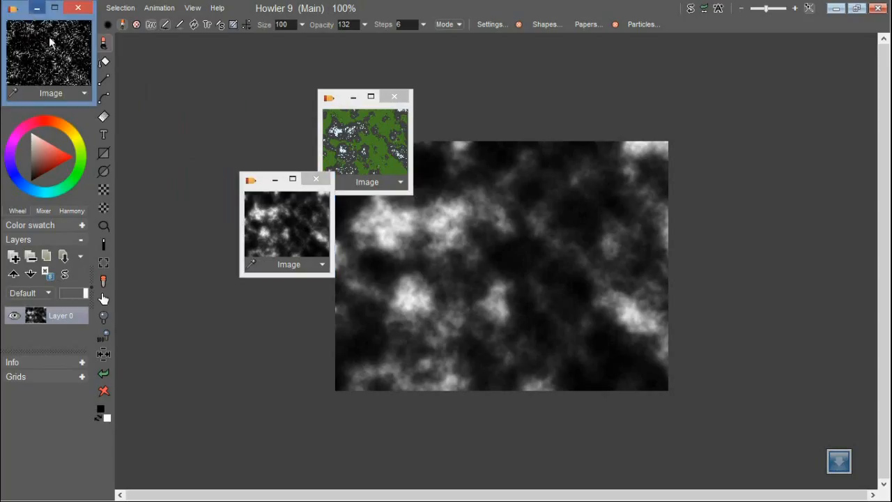
Pull out the stored erosion image, enlarge its window, show it on the canvas and place it clear of the other images
{"action": "left_click_drag", "start_coordinate": [19, 15], "coordinate": [512, 119]}
{"action": "left_click_drag", "start_coordinate": [584, 210], "coordinate": [768, 301]}
{"action": "left_click", "coordinate": [655, 136]}
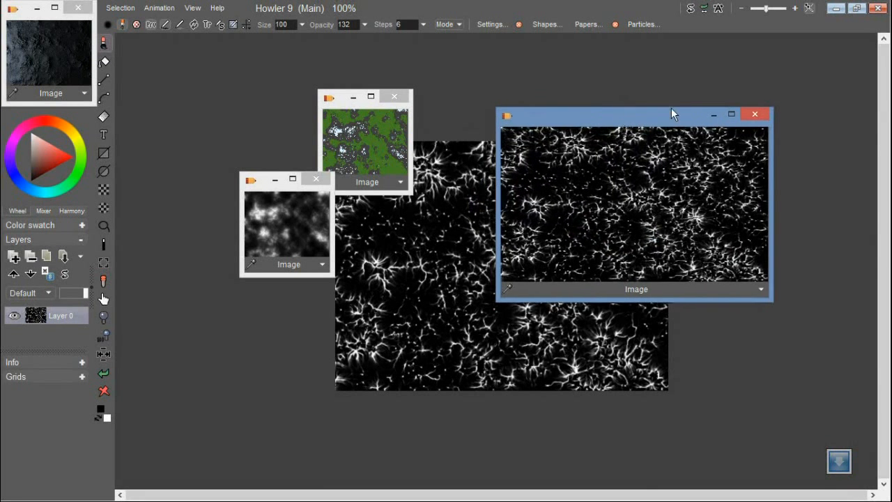
{"action": "left_click_drag", "start_coordinate": [671, 113], "coordinate": [766, 63]}
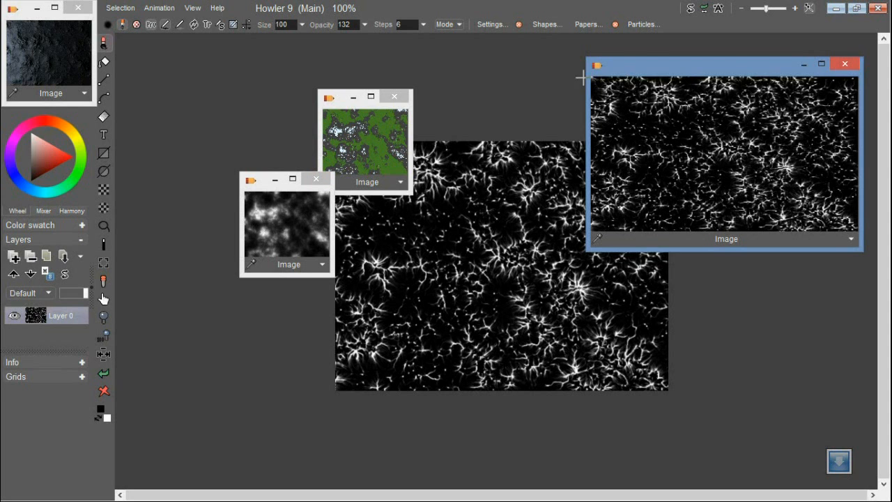
Set out the two stored lighting images, show the bluish one on the canvas, and close both images
{"action": "left_click_drag", "start_coordinate": [25, 12], "coordinate": [177, 272]}
{"action": "mouse_move", "coordinate": [25, 21]}
{"action": "left_mouse_down"}
{"action": "mouse_move", "coordinate": [112, 143]}
{"action": "mouse_move", "coordinate": [234, 356]}
{"action": "left_mouse_up"}
{"action": "left_click", "coordinate": [209, 318]}
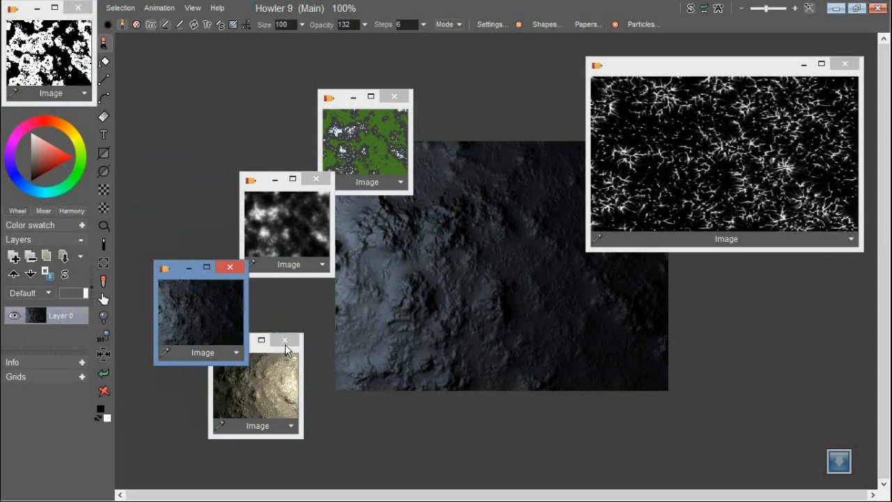
{"action": "left_click", "coordinate": [285, 343]}
{"action": "left_click", "coordinate": [228, 269]}
Spread the three stored terrain mask images out around the lower part of the canvas
{"action": "left_click", "coordinate": [44, 41]}
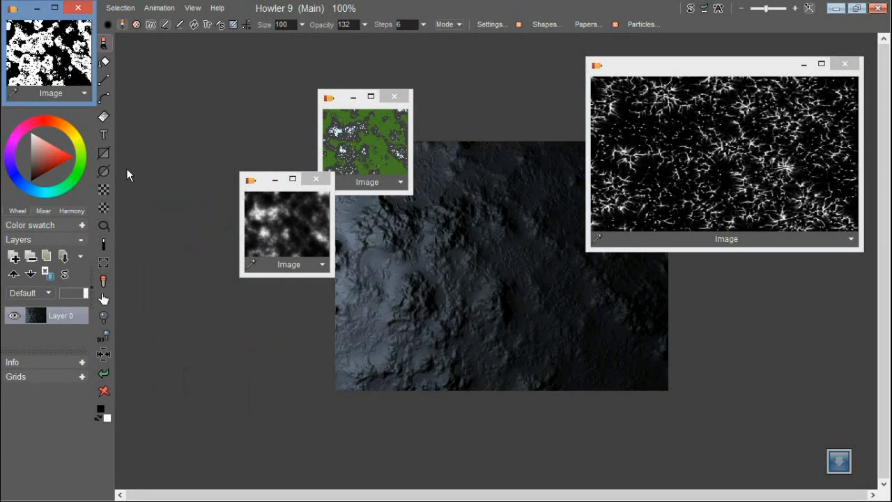
{"action": "left_click_drag", "start_coordinate": [25, 21], "coordinate": [321, 309]}
{"action": "left_click_drag", "start_coordinate": [33, 21], "coordinate": [446, 359]}
{"action": "left_click_drag", "start_coordinate": [27, 19], "coordinate": [636, 352]}
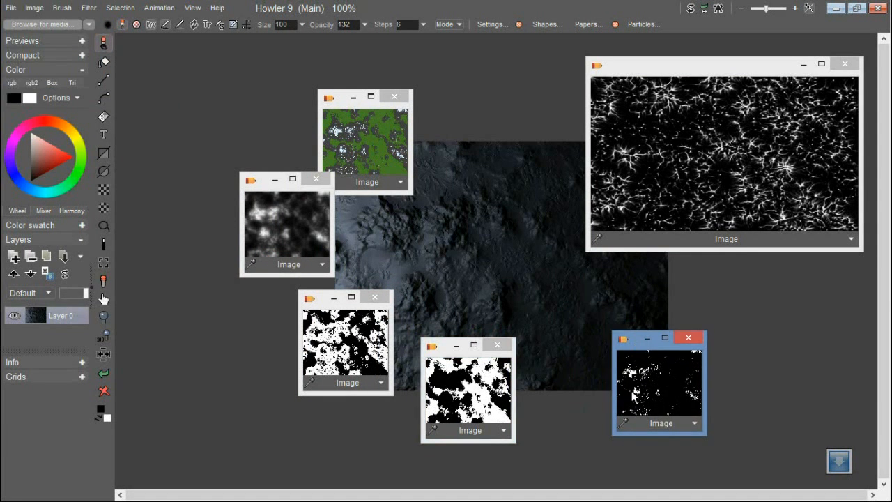
Show the snow, grass and rock masks on the canvas in turn and rearrange the mask images
{"action": "left_click", "coordinate": [658, 396]}
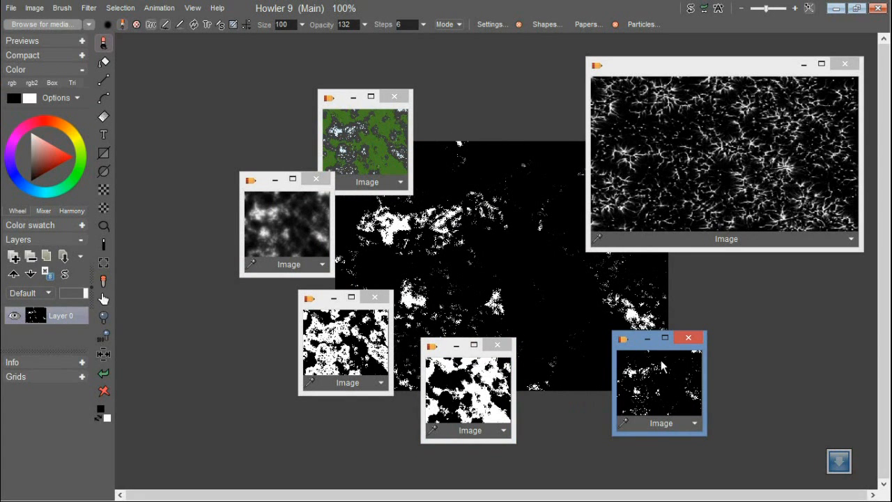
{"action": "left_click", "coordinate": [477, 395]}
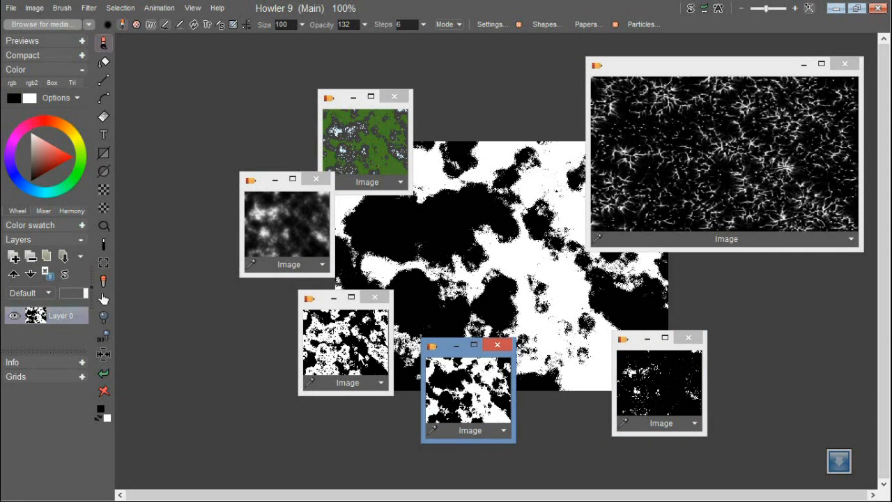
{"action": "left_click", "coordinate": [361, 358]}
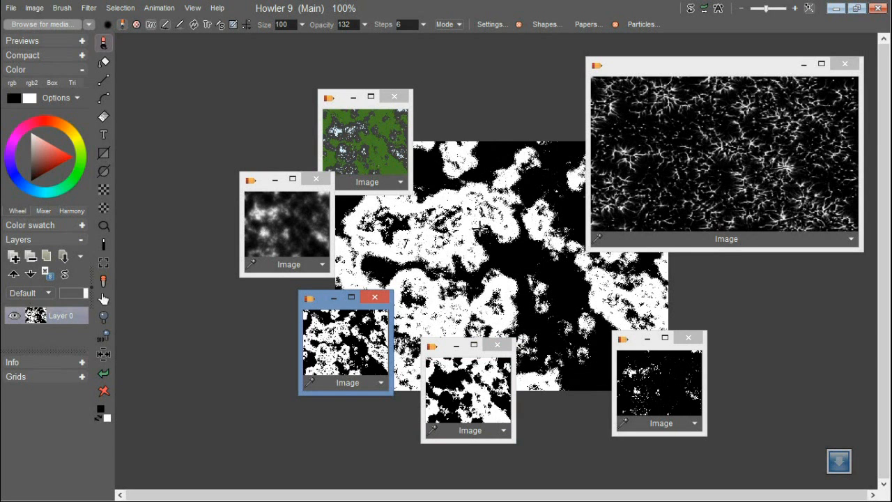
{"action": "left_click_drag", "start_coordinate": [454, 358], "coordinate": [236, 347]}
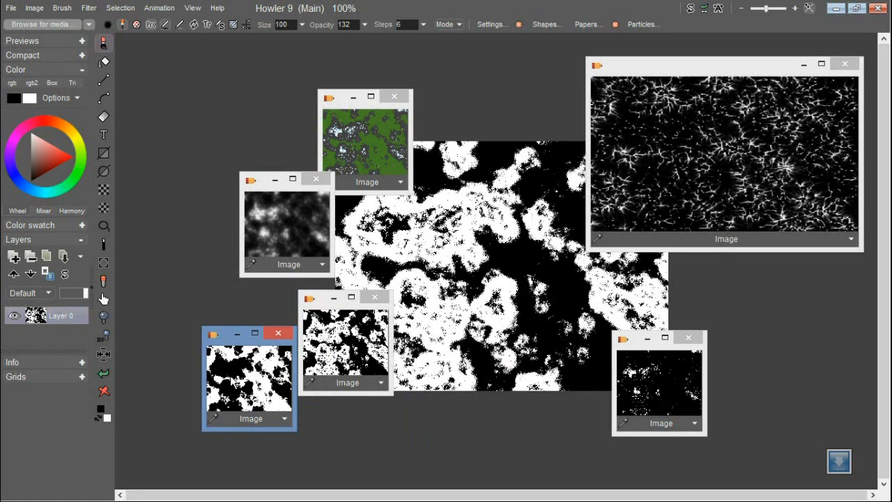
{"action": "left_click", "coordinate": [330, 325]}
{"action": "left_click_drag", "start_coordinate": [330, 324], "coordinate": [406, 372]}
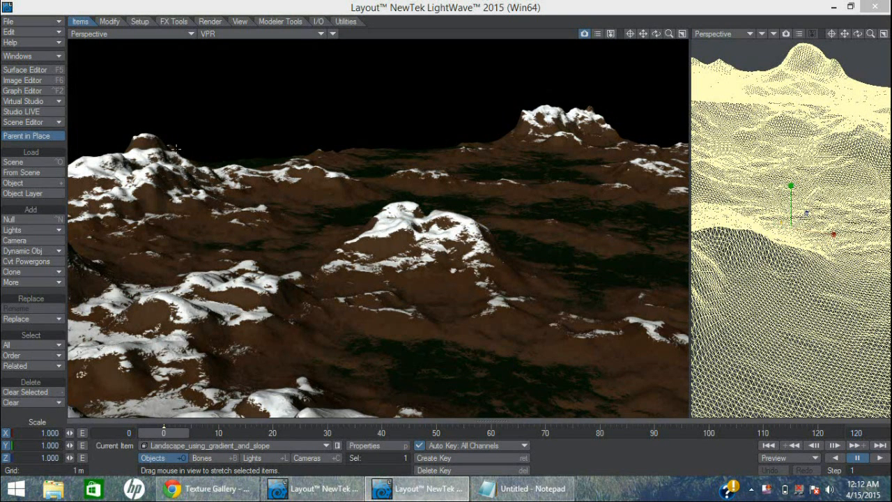
Open the node network of the landscape's Default surface in LightWave Layout and spread out the Color (1), altitude (1) and slope (1) nodes
{"action": "left_click", "coordinate": [51, 73]}
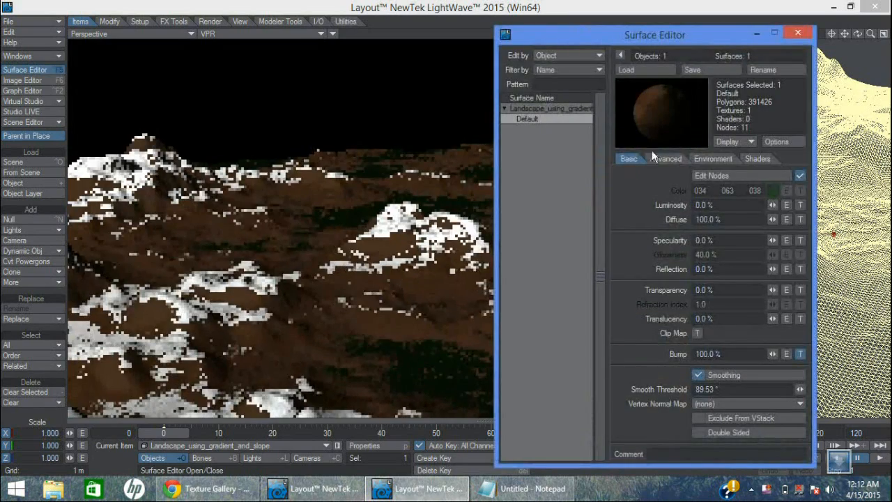
{"action": "left_click", "coordinate": [780, 176]}
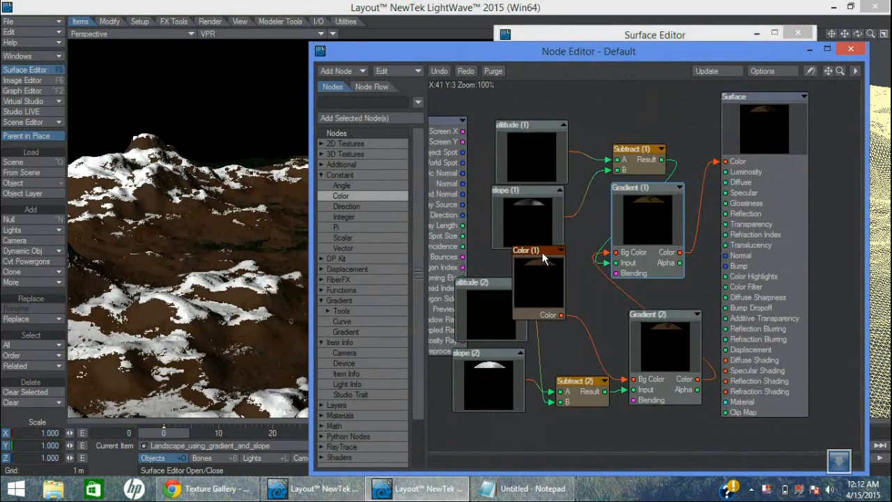
{"action": "left_click_drag", "start_coordinate": [542, 252], "coordinate": [591, 291]}
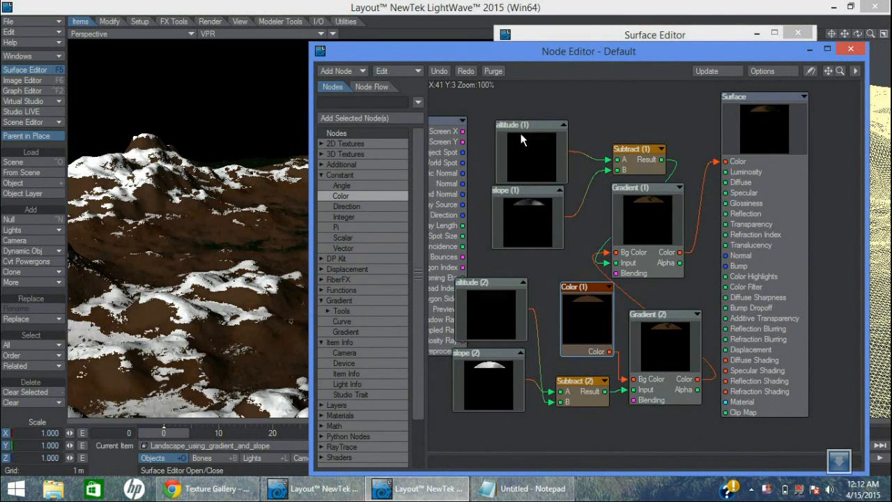
{"action": "left_click_drag", "start_coordinate": [521, 125], "coordinate": [511, 119]}
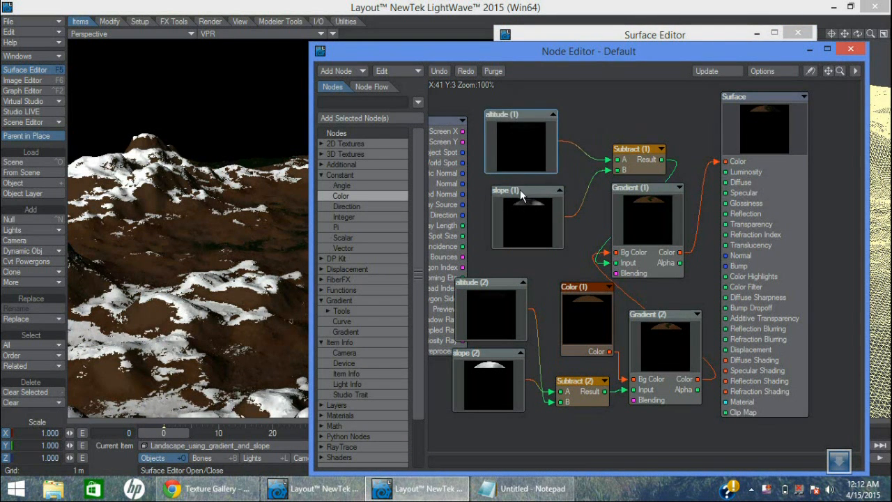
{"action": "left_click_drag", "start_coordinate": [523, 195], "coordinate": [517, 193]}
Expand the altitude (1) node, separate it from slope (1), and review its gradient settings
{"action": "left_click", "coordinate": [552, 116]}
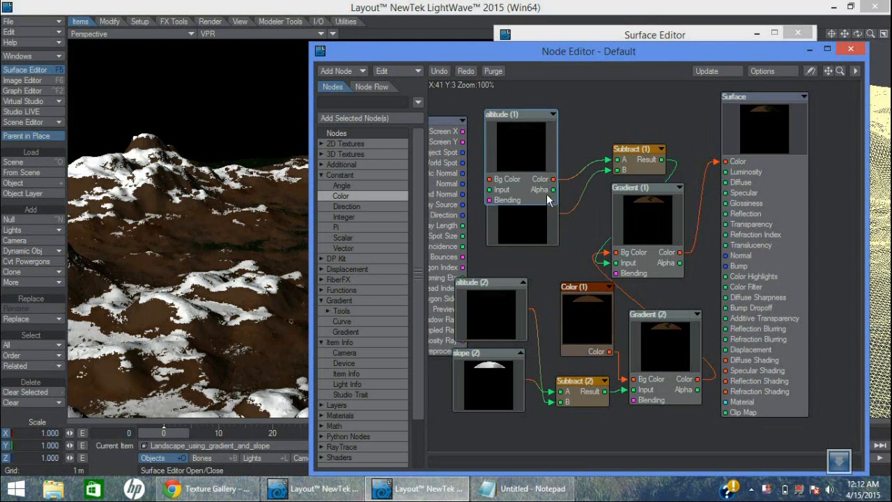
{"action": "left_click_drag", "start_coordinate": [548, 170], "coordinate": [533, 207]}
{"action": "left_click", "coordinate": [555, 230]}
{"action": "left_click_drag", "start_coordinate": [511, 157], "coordinate": [509, 103]}
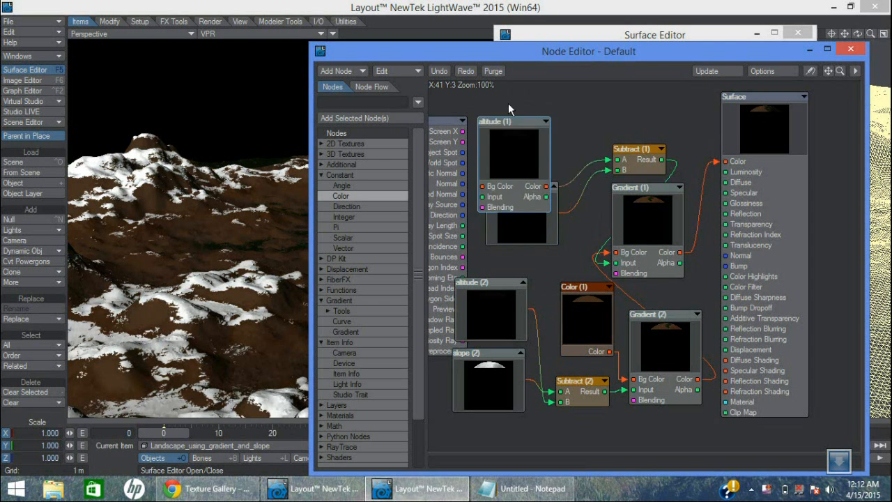
{"action": "double_click", "coordinate": [507, 112]}
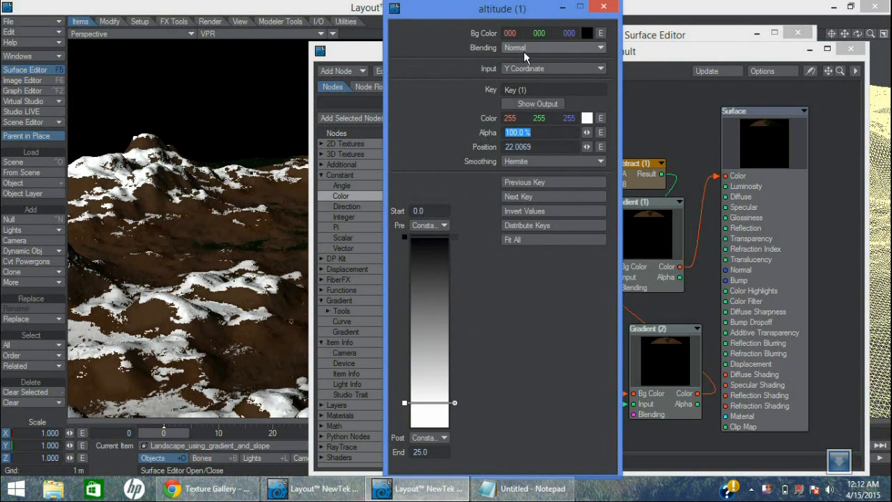
{"action": "left_click", "coordinate": [604, 7]}
Move the Subtract (1) and Gradient (1) nodes apart and review the keys of Gradient (1)
{"action": "left_click_drag", "start_coordinate": [622, 175], "coordinate": [597, 159]}
{"action": "left_click_drag", "start_coordinate": [647, 209], "coordinate": [660, 205]}
{"action": "double_click", "coordinate": [660, 230]}
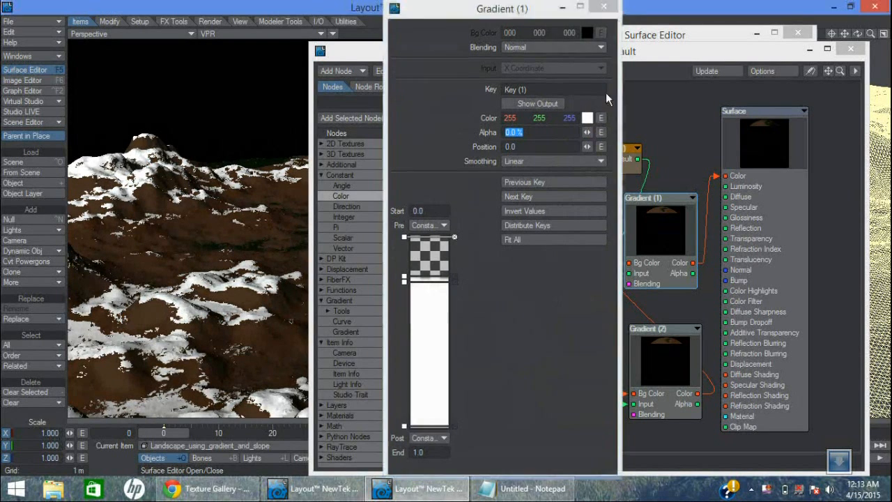
{"action": "left_click", "coordinate": [604, 7]}
Review the gradient keys of Gradient (2) and the base color in the Color (1) node
{"action": "double_click", "coordinate": [676, 358]}
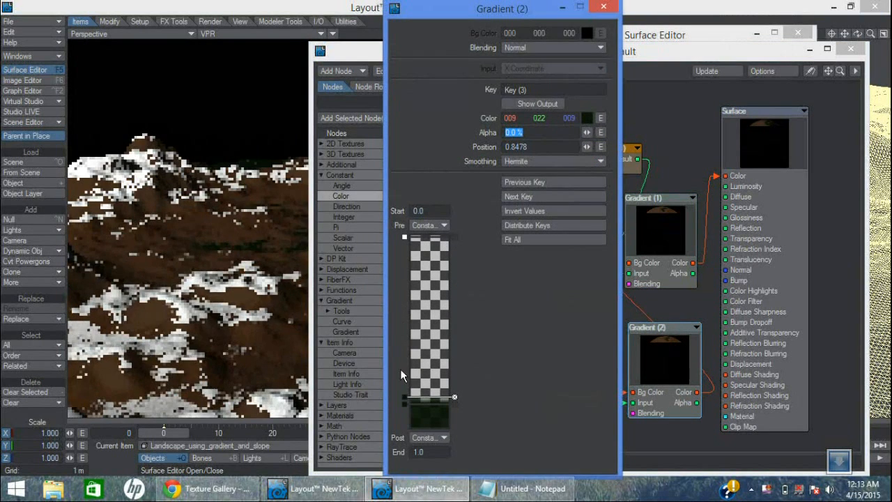
{"action": "left_click", "coordinate": [603, 8]}
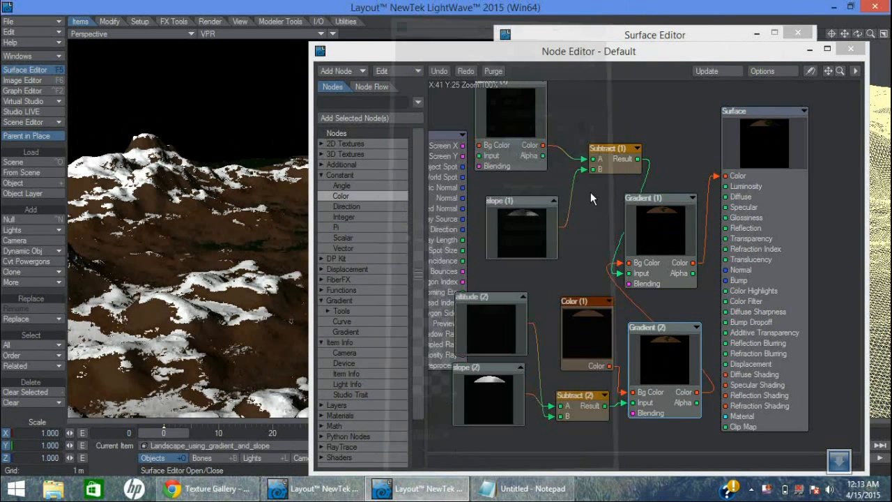
{"action": "double_click", "coordinate": [574, 323]}
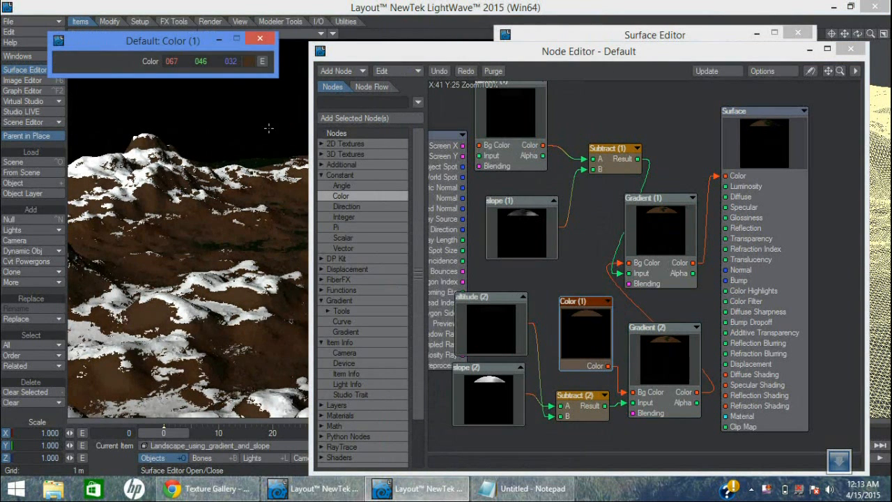
{"action": "left_click", "coordinate": [259, 39]}
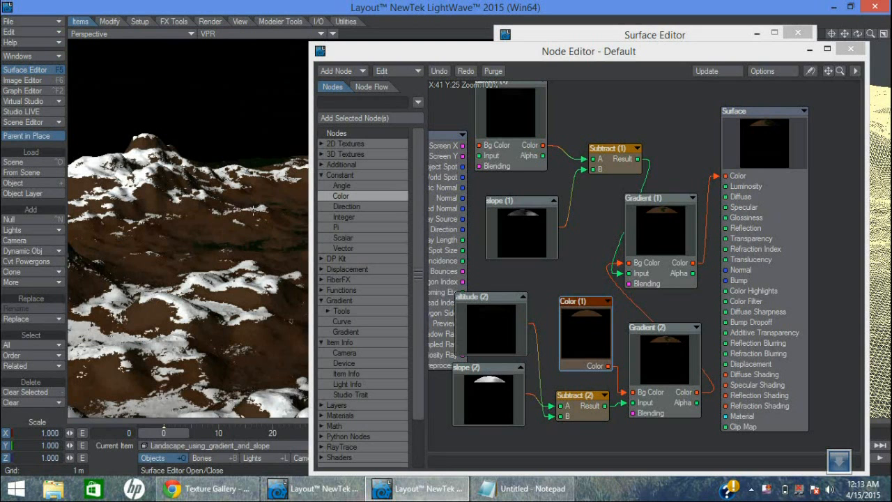
Close the node network of the landscape's Default surface
{"action": "left_click", "coordinate": [851, 49]}
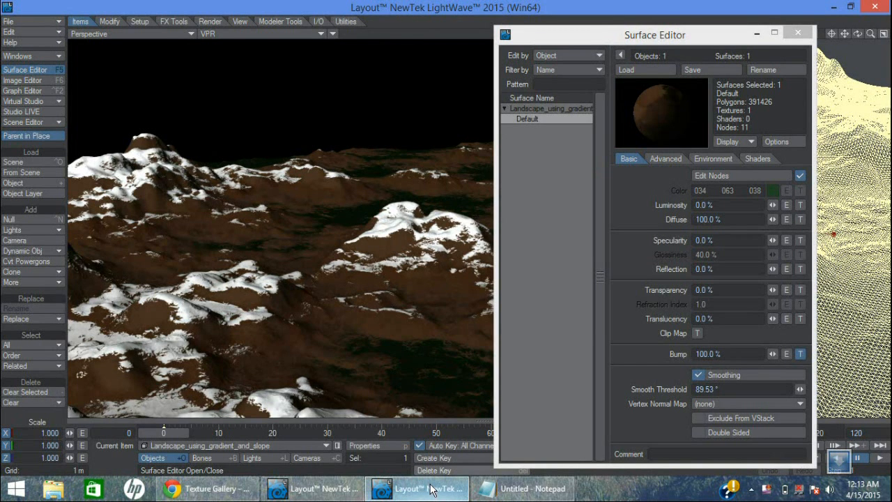
{"action": "mouse_move", "coordinate": [431, 490]}
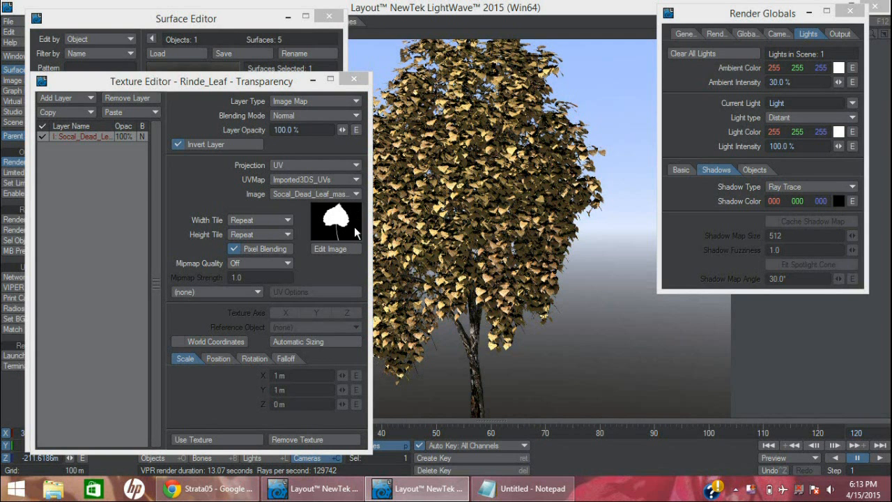
Turn Invert Layer off and back on for the Rinde_Leaf transparency texture, and close its texture and surface editors
{"action": "left_click", "coordinate": [205, 145]}
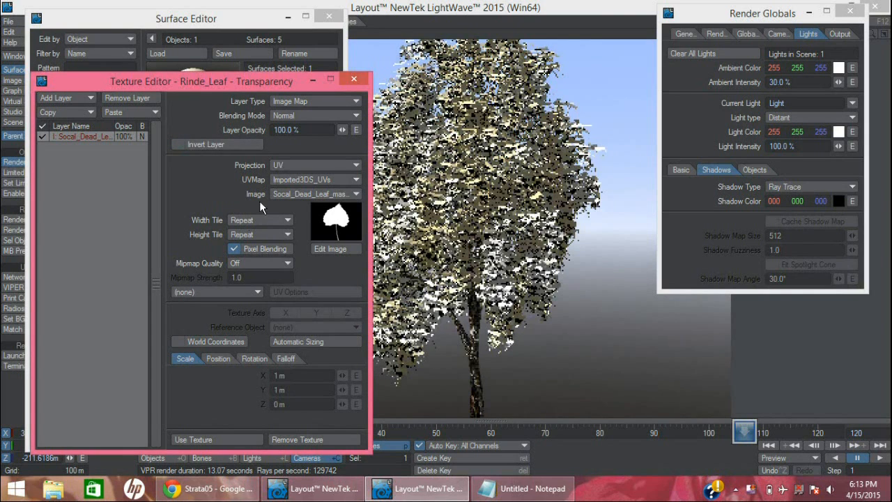
{"action": "left_click", "coordinate": [224, 144]}
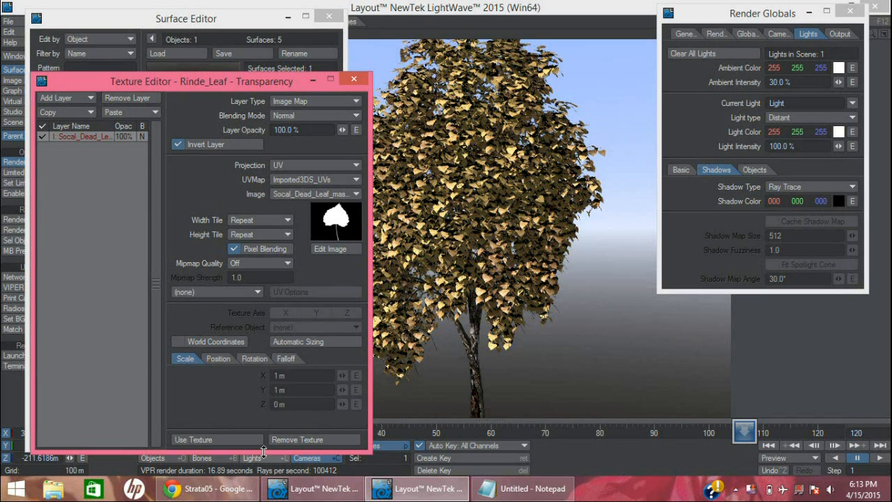
{"action": "left_click", "coordinate": [256, 442]}
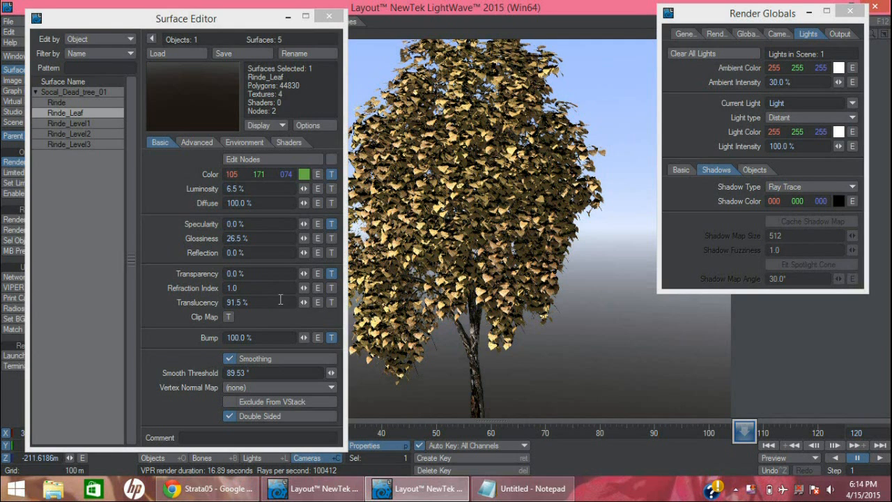
{"action": "left_click", "coordinate": [250, 288]}
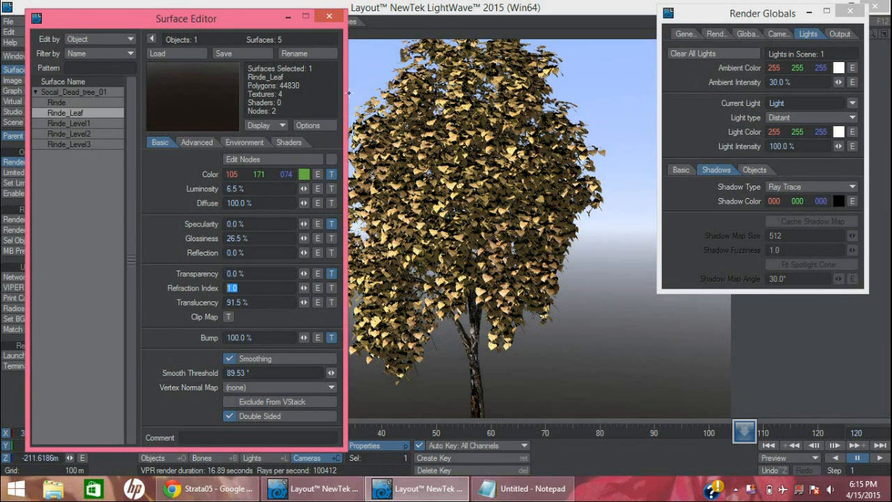
{"action": "left_click", "coordinate": [328, 15]}
Move the camera close to the tree's leaves, about X -20.6 m, Y 79 m, Z -69.6 m, and show the raytracing options in Render Globals
{"action": "left_click_drag", "start_coordinate": [314, 313], "coordinate": [285, 115]}
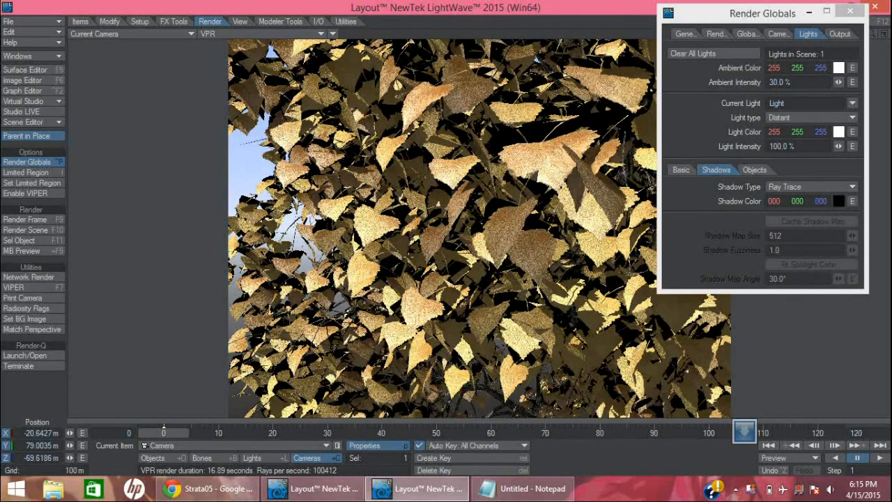
{"action": "left_click", "coordinate": [736, 34]}
{"action": "left_click", "coordinate": [717, 34]}
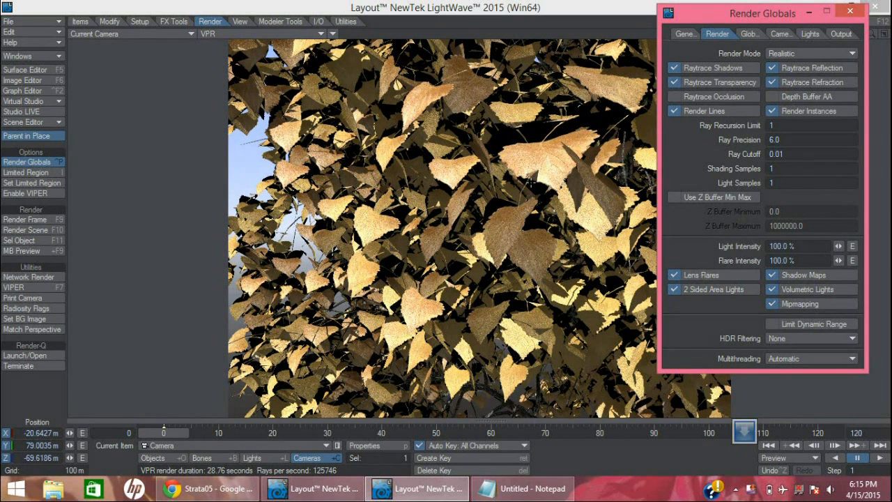
Try Ray Recursion Limit values of 2, 3, 4 and 5 on the leaf render preview
{"action": "left_click", "coordinate": [771, 125]}
{"action": "type", "text": "2"}
{"action": "key", "text": "Tab"}
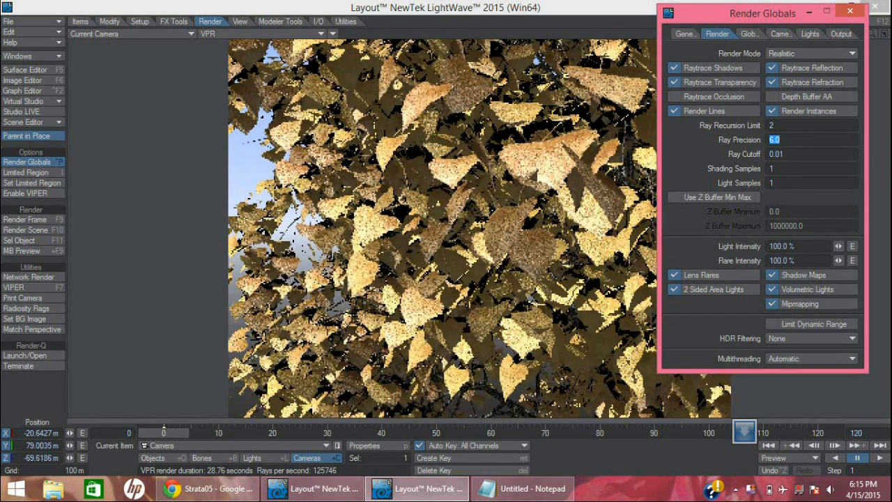
{"action": "key", "text": "shift+Tab"}
{"action": "type", "text": "3"}
{"action": "key", "text": "Tab"}
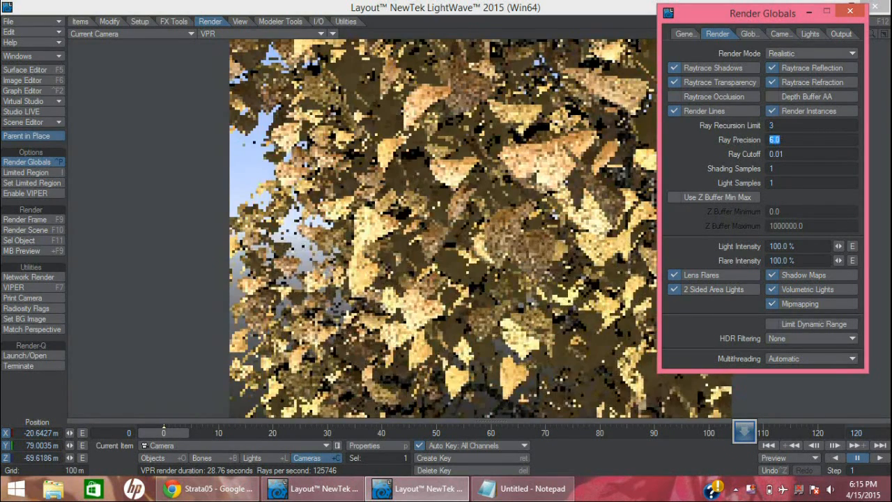
{"action": "key", "text": "shift+Tab"}
{"action": "type", "text": "4"}
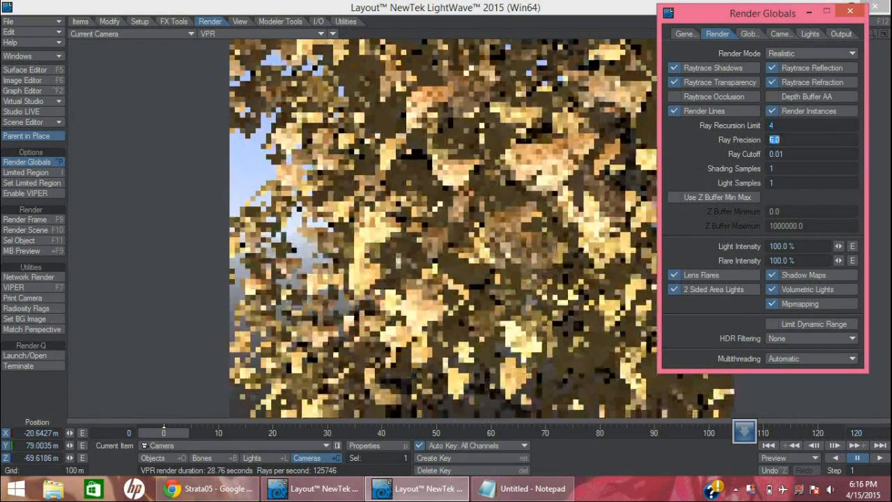
{"action": "key", "text": "Tab"}
{"action": "key", "text": "shift+Tab"}
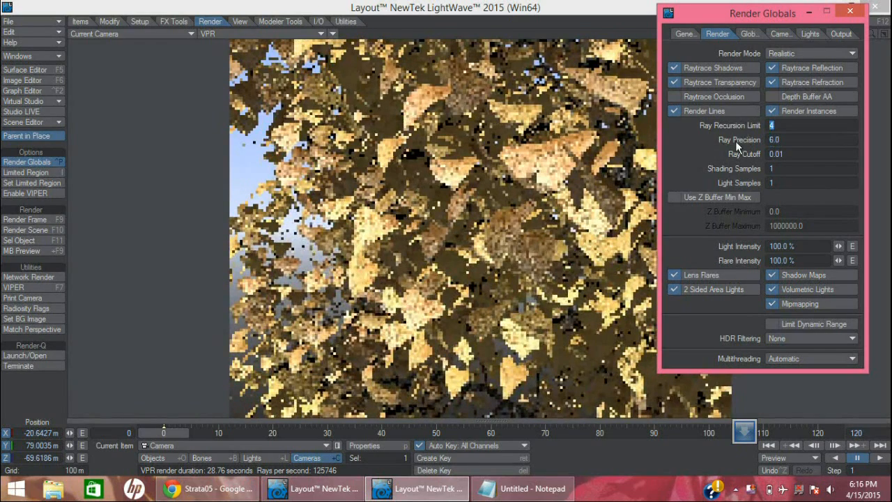
{"action": "type", "text": "5"}
{"action": "key", "text": "Tab"}
Raise the Ray Recursion Limit one level at a time to 6, 7 and 8
{"action": "key", "text": "shift+Tab"}
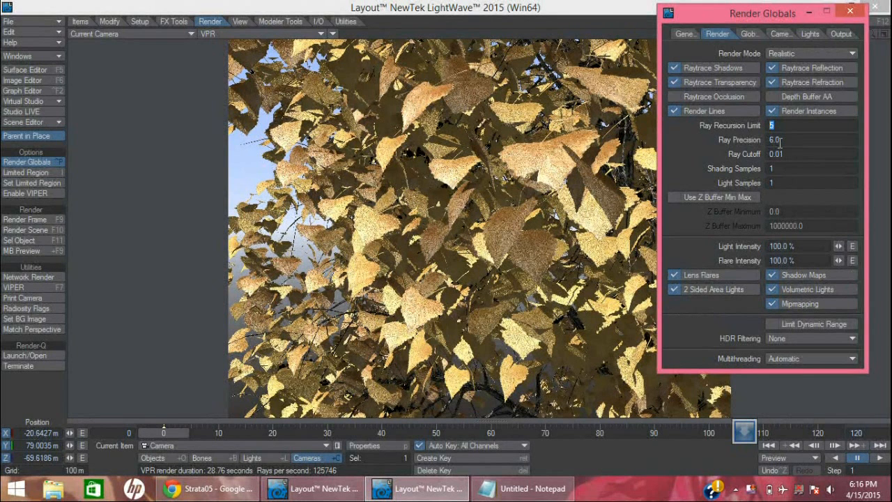
{"action": "type", "text": "6"}
{"action": "key", "text": "Tab"}
{"action": "left_click", "coordinate": [785, 125]}
{"action": "type", "text": "7"}
{"action": "key", "text": "Tab"}
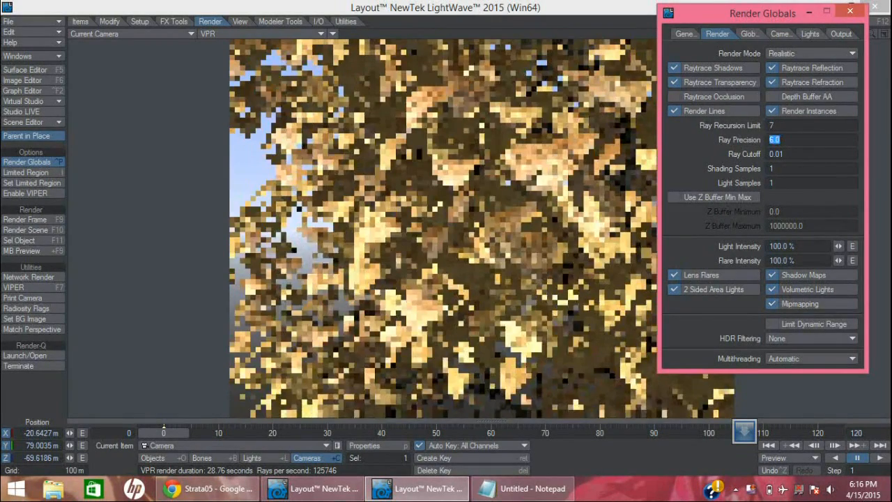
{"action": "left_click", "coordinate": [791, 125]}
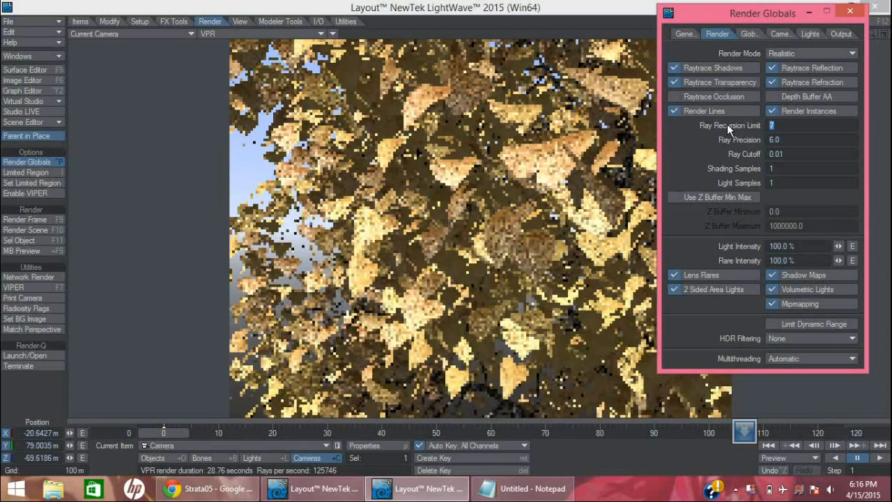
{"action": "type", "text": "8"}
{"action": "key", "text": "Tab"}
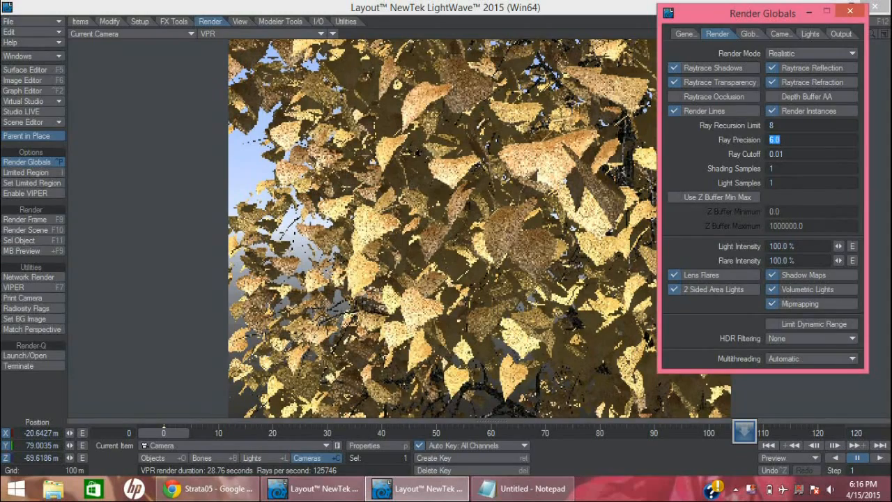
Try much higher Ray Recursion Limit values of 10 and 100
{"action": "left_click_drag", "start_coordinate": [777, 127], "coordinate": [718, 143]}
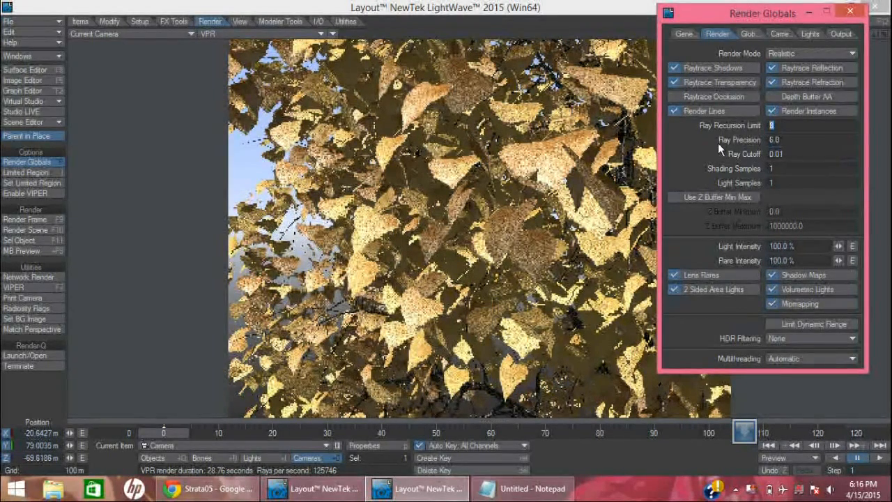
{"action": "type", "text": "10"}
{"action": "key", "text": "Tab"}
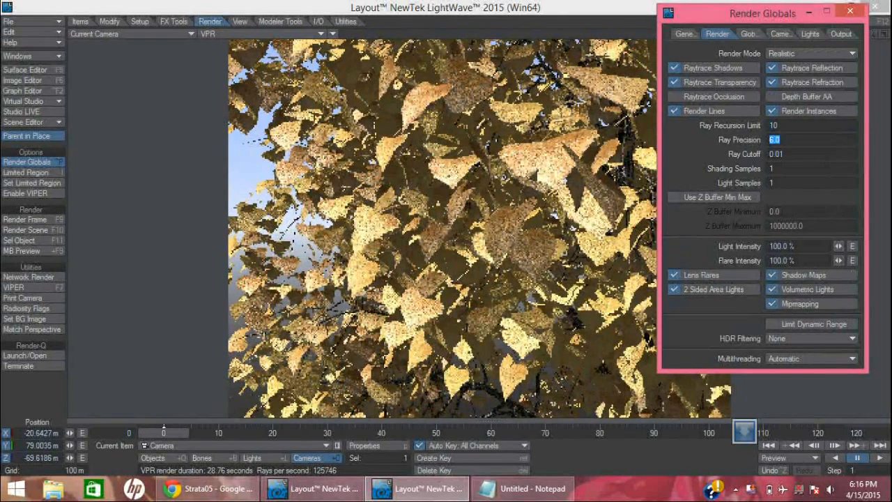
{"action": "left_click_drag", "start_coordinate": [779, 122], "coordinate": [673, 142]}
{"action": "type", "text": "100"}
{"action": "key", "text": "Tab"}
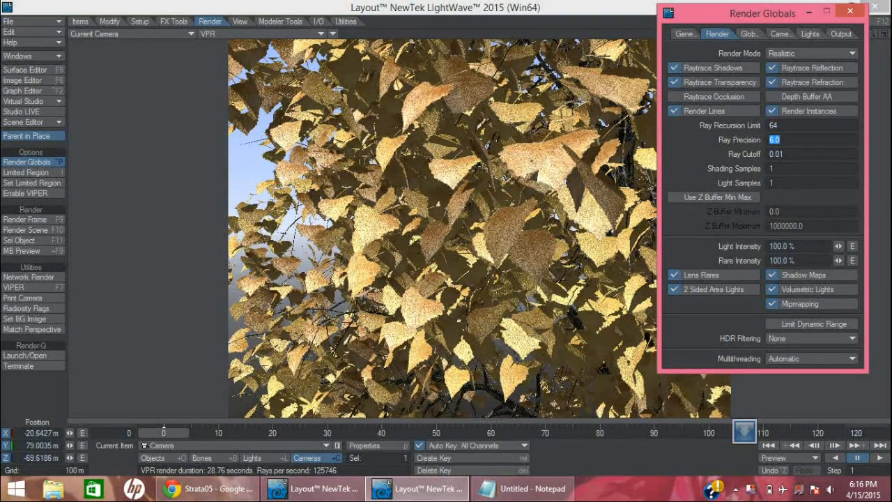
Set the Ray Recursion Limit to 10 and close Render Globals
{"action": "left_click", "coordinate": [801, 125]}
{"action": "type", "text": "10"}
{"action": "key", "text": "Tab"}
{"action": "left_click", "coordinate": [850, 12]}
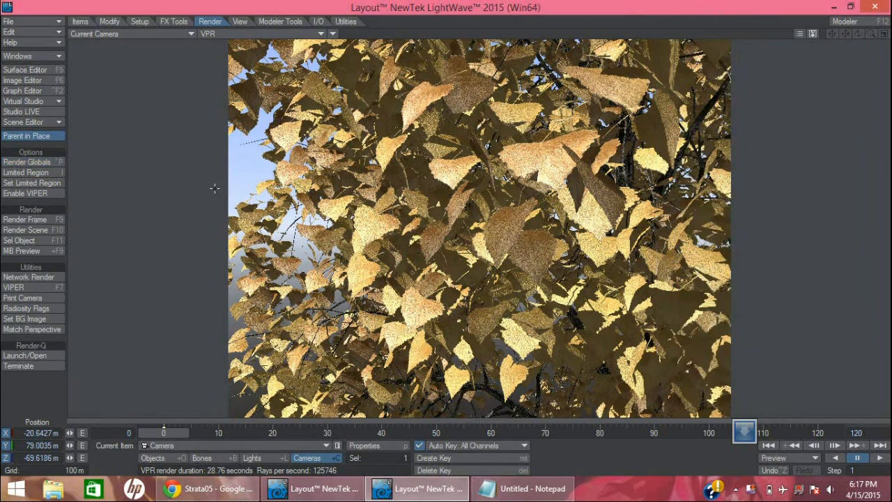
{"action": "left_click_drag", "start_coordinate": [322, 166], "coordinate": [279, 165]}
{"action": "left_click_drag", "start_coordinate": [175, 43], "coordinate": [211, 183]}
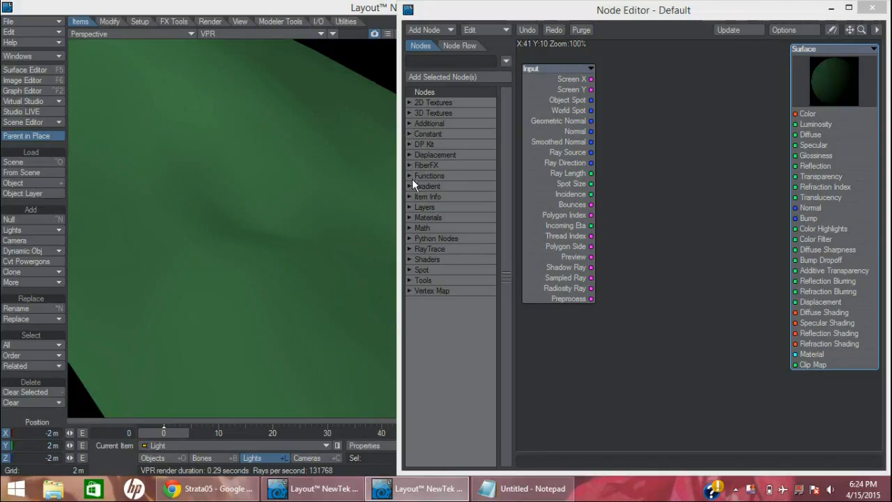
Add two Color Layer nodes to the Default surface's network, placing one below the other between Input and Surface
{"action": "left_click", "coordinate": [410, 208]}
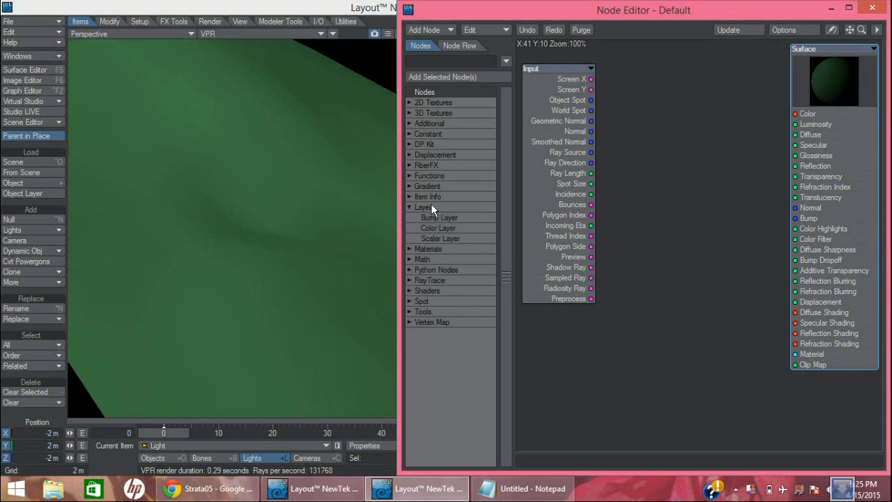
{"action": "left_click_drag", "start_coordinate": [451, 230], "coordinate": [656, 77]}
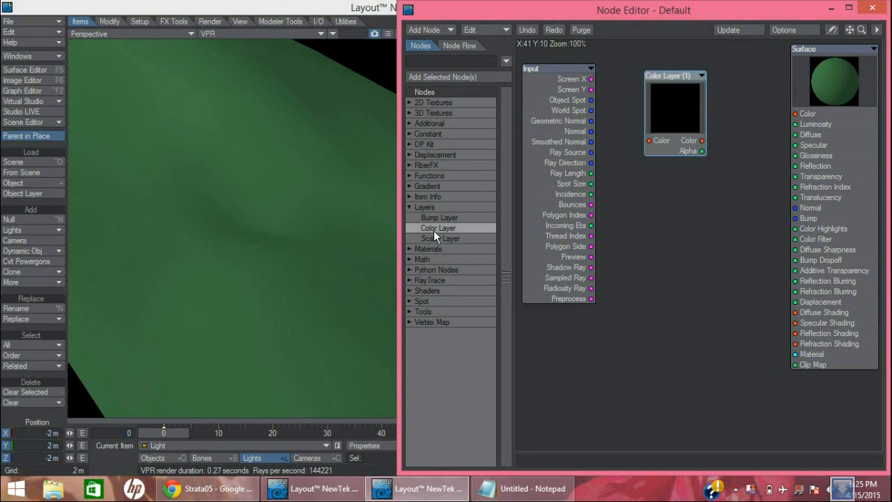
{"action": "double_click", "coordinate": [434, 229]}
{"action": "left_click_drag", "start_coordinate": [676, 205], "coordinate": [641, 171]}
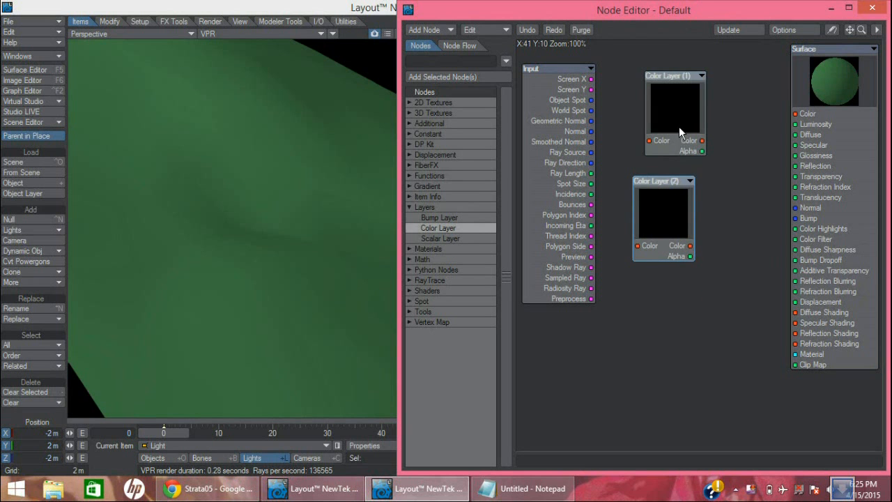
Set the Color Layer (1) image map to the Y texture axis and assign the image pat_Stones.bmp
{"action": "double_click", "coordinate": [676, 110]}
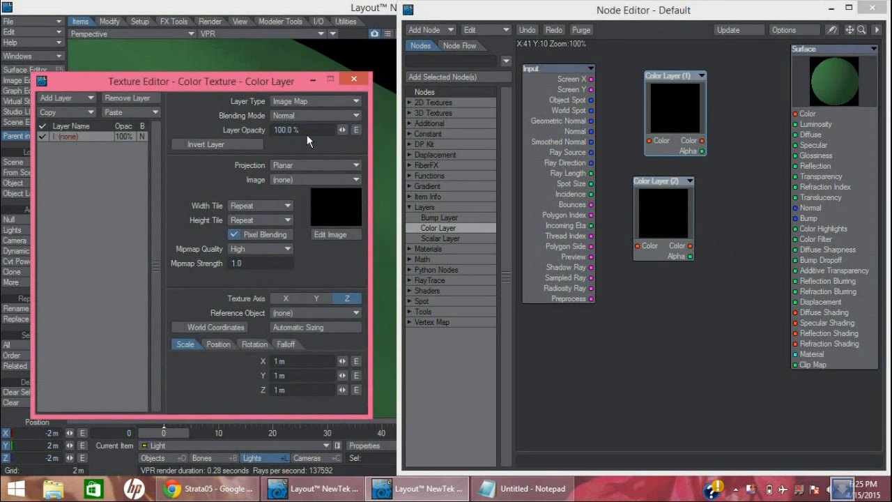
{"action": "left_click", "coordinate": [312, 100]}
{"action": "left_click", "coordinate": [299, 100]}
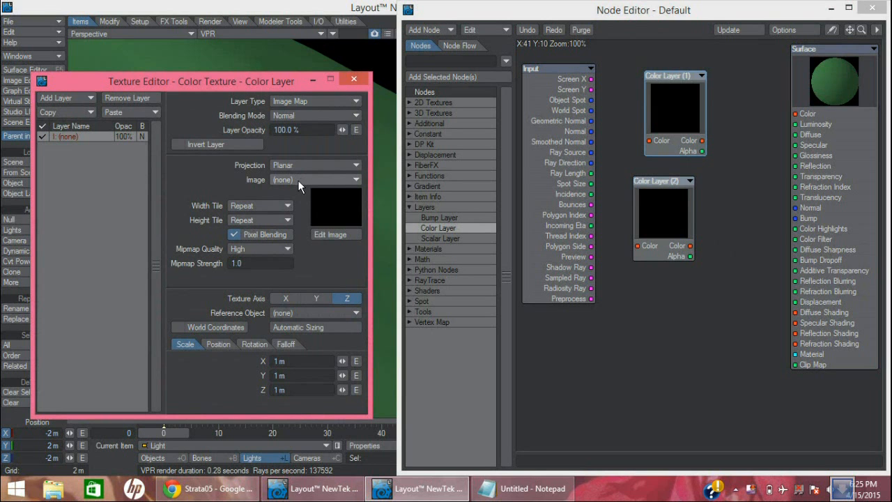
{"action": "left_click", "coordinate": [316, 298]}
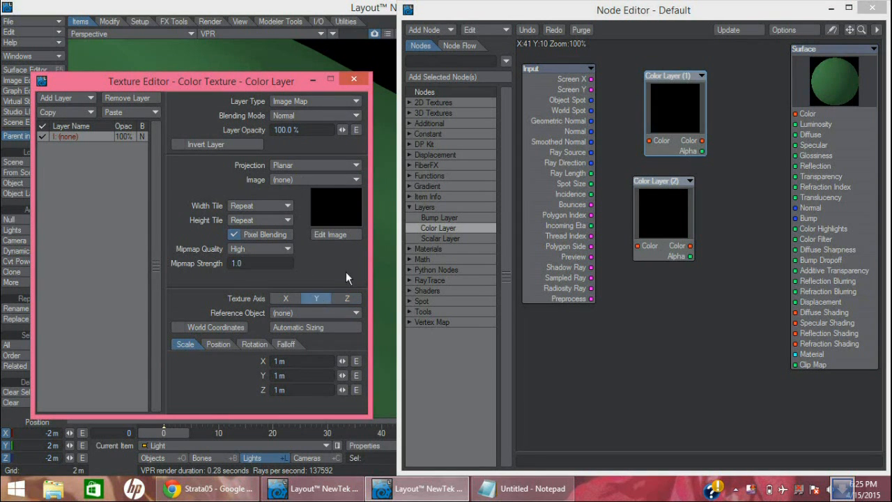
{"action": "left_click", "coordinate": [306, 182]}
{"action": "left_click", "coordinate": [304, 209]}
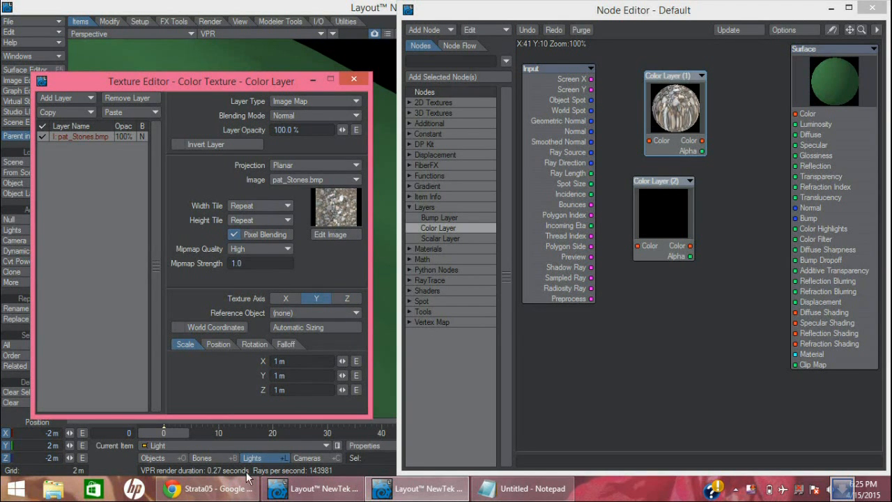
Switch to Chrome to view the Strata05 rock texture and the Texture Gallery thumbnails, and return to LightWave Layout
{"action": "left_click", "coordinate": [209, 488]}
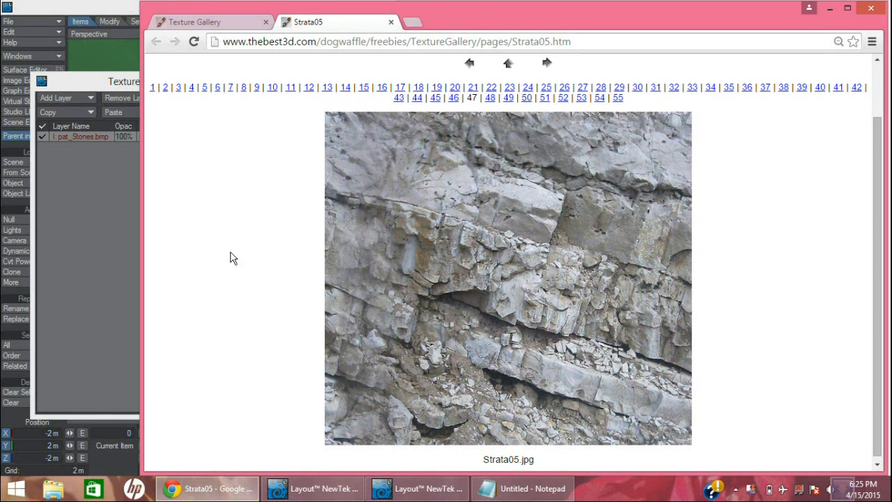
{"action": "left_click", "coordinate": [211, 23]}
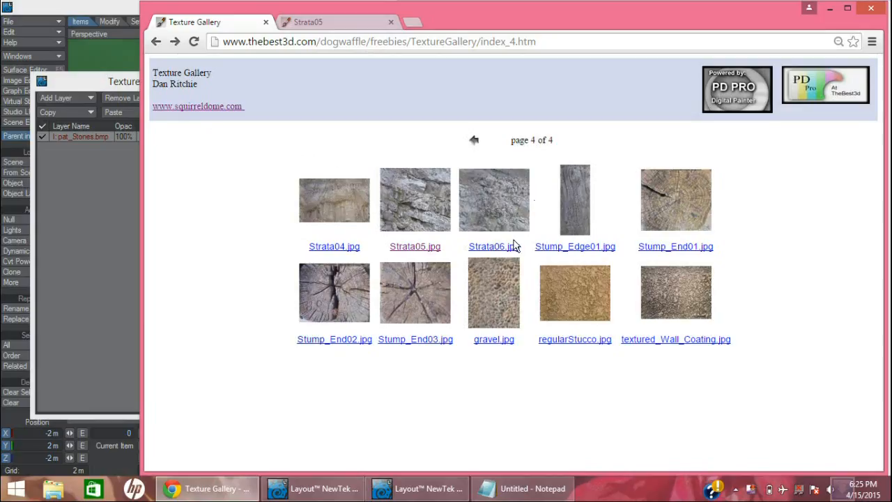
{"action": "left_click", "coordinate": [103, 10]}
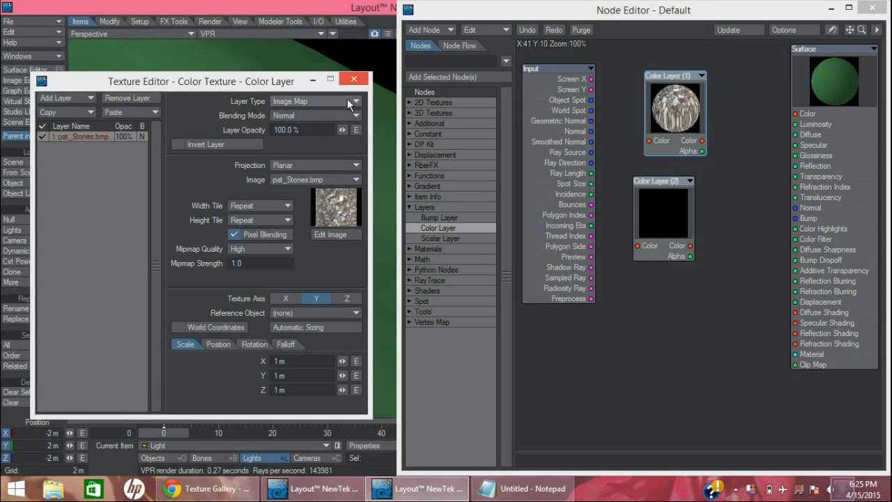
Set the Color Layer (2) image map to planar projection on the Y texture axis, assign Pat_Moss01.bmp, and close the texture editors
{"action": "left_click", "coordinate": [646, 205]}
{"action": "double_click", "coordinate": [646, 207]}
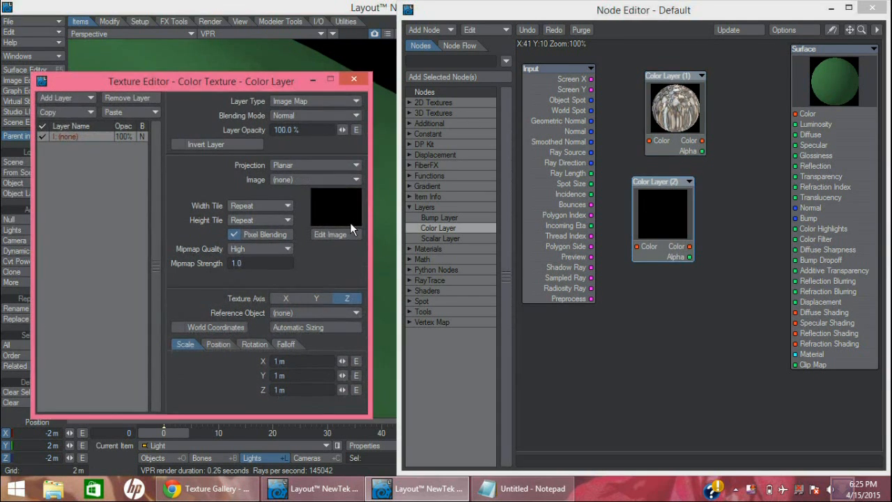
{"action": "left_click", "coordinate": [315, 298]}
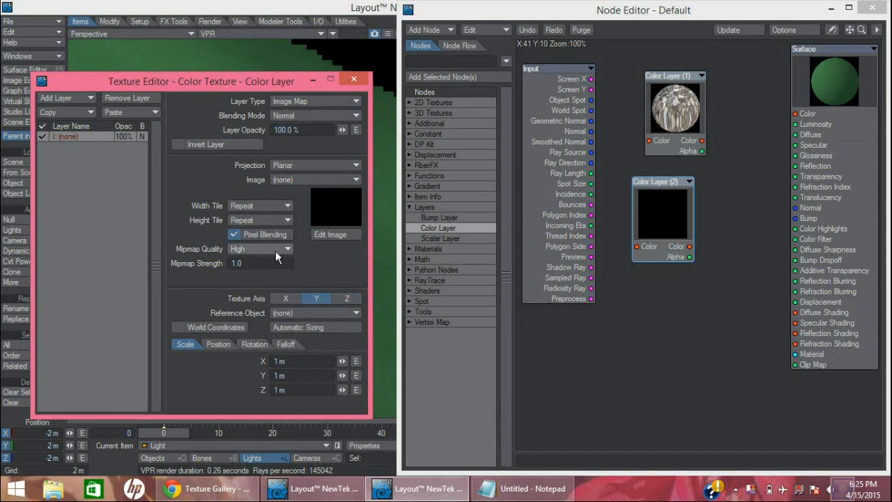
{"action": "left_click", "coordinate": [299, 164]}
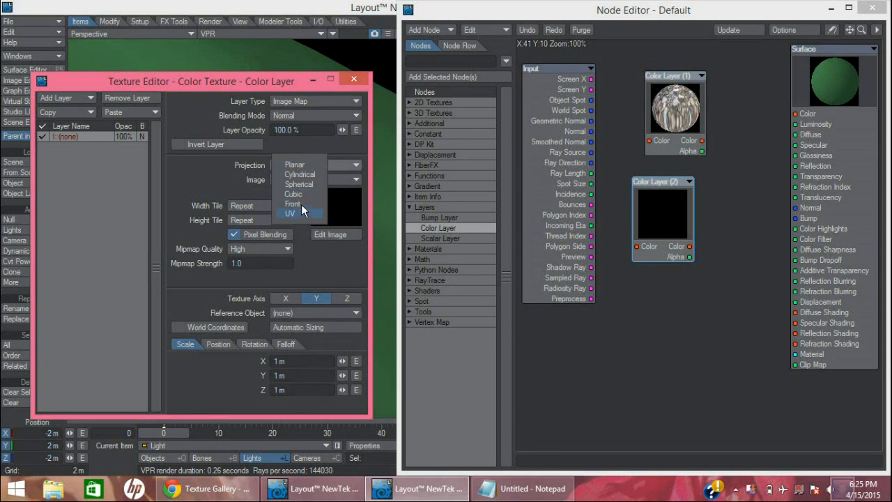
{"action": "left_click", "coordinate": [306, 163]}
{"action": "left_click", "coordinate": [302, 179]}
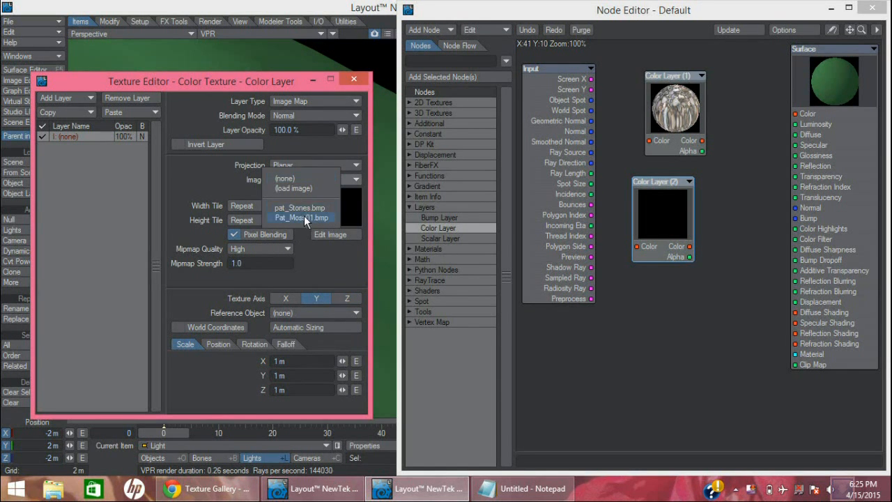
{"action": "left_click", "coordinate": [306, 217]}
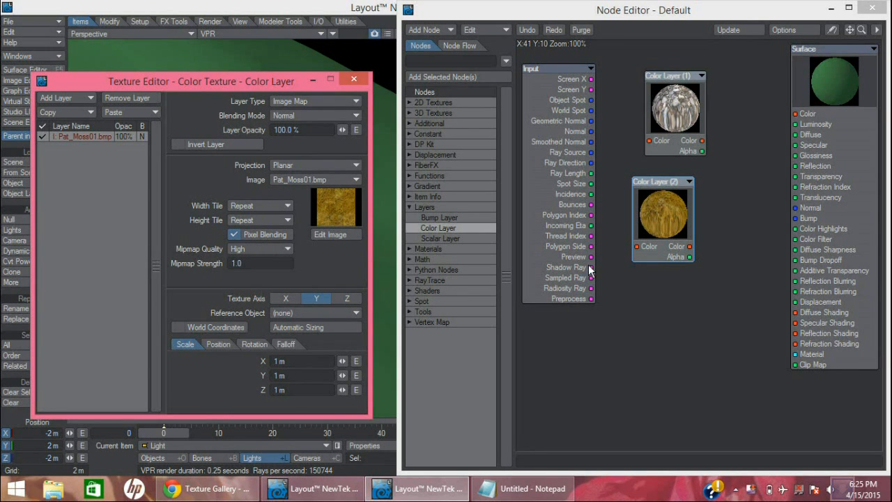
{"action": "left_click", "coordinate": [354, 79]}
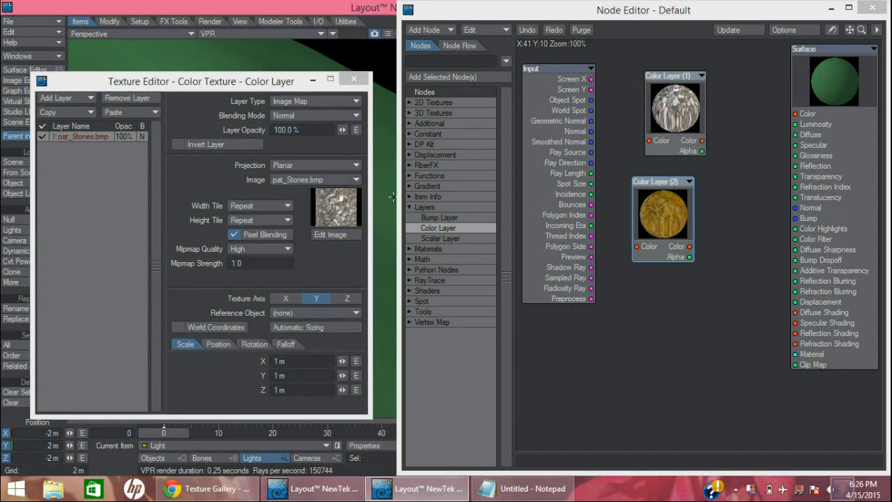
{"action": "left_click", "coordinate": [354, 79]}
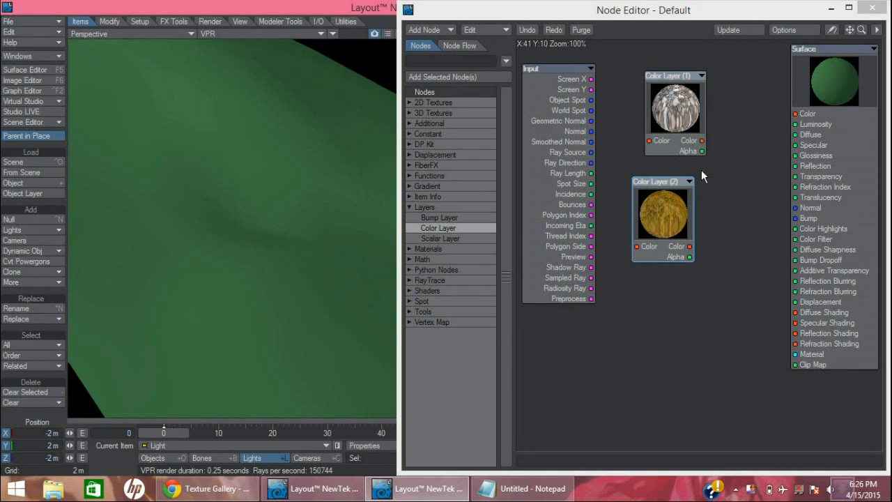
Preview the stone and moss layers on the terrain by connecting each Color Layer's Color output in turn to the Surface Color input
{"action": "left_click_drag", "start_coordinate": [702, 140], "coordinate": [796, 113]}
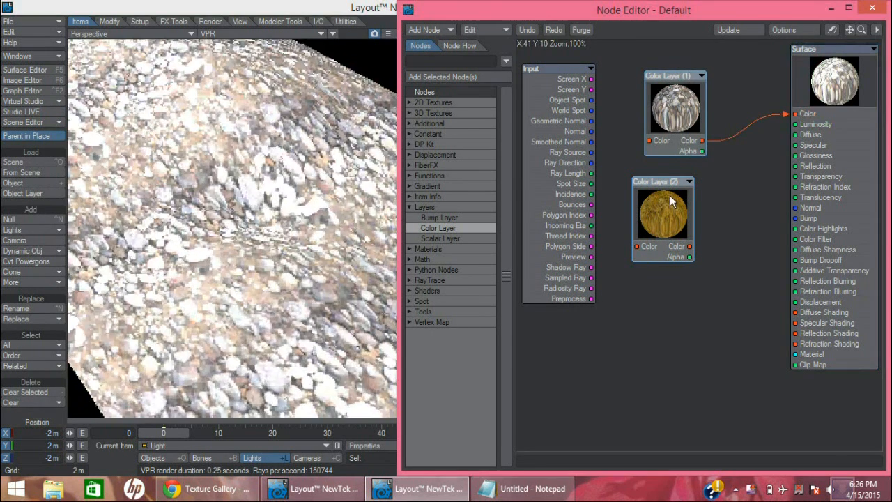
{"action": "left_click_drag", "start_coordinate": [689, 247], "coordinate": [797, 114]}
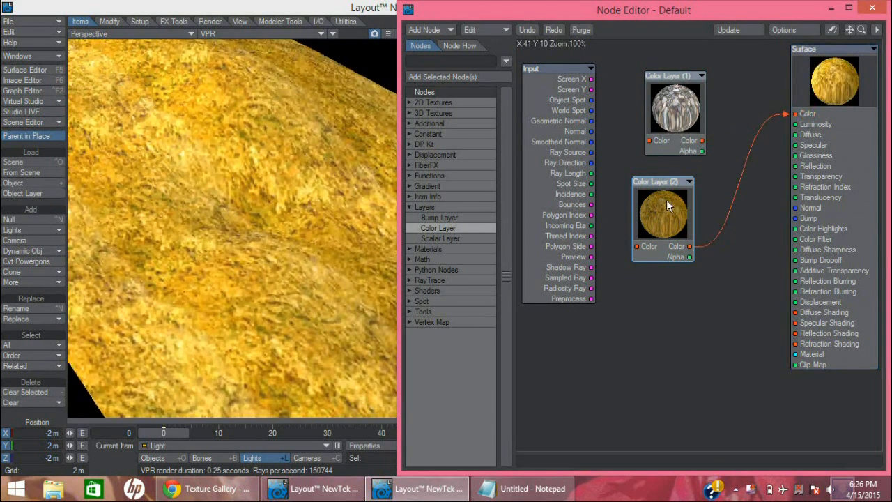
{"action": "left_click_drag", "start_coordinate": [702, 140], "coordinate": [795, 114]}
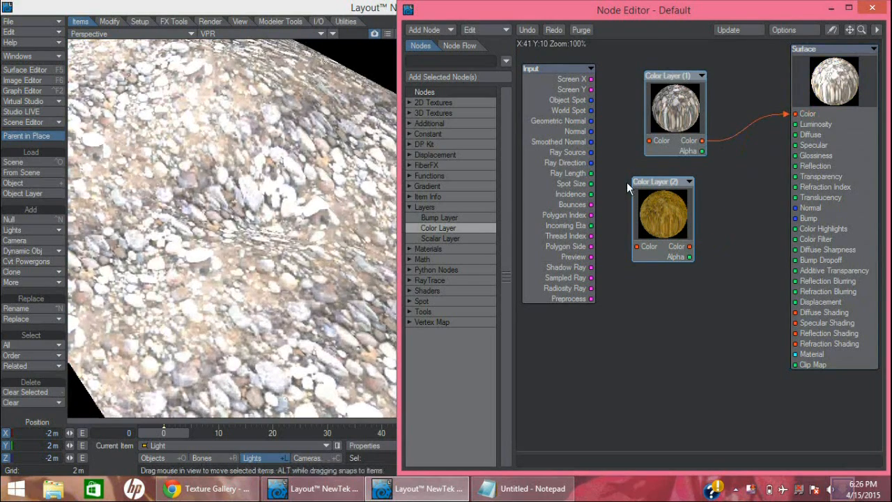
Lower the Light Intensity to about 43% and the Ambient Intensity to about 85% in Render Globals, and close it
{"action": "key", "text": "p"}
{"action": "left_click_drag", "start_coordinate": [756, 17], "coordinate": [497, 36]}
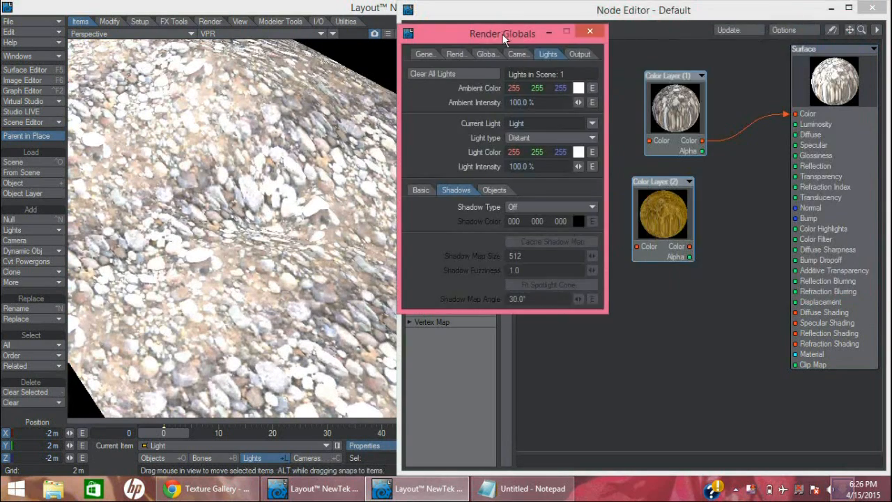
{"action": "left_click_drag", "start_coordinate": [578, 167], "coordinate": [526, 167]}
{"action": "left_click_drag", "start_coordinate": [578, 102], "coordinate": [568, 102]}
{"action": "left_click_drag", "start_coordinate": [578, 166], "coordinate": [592, 167]}
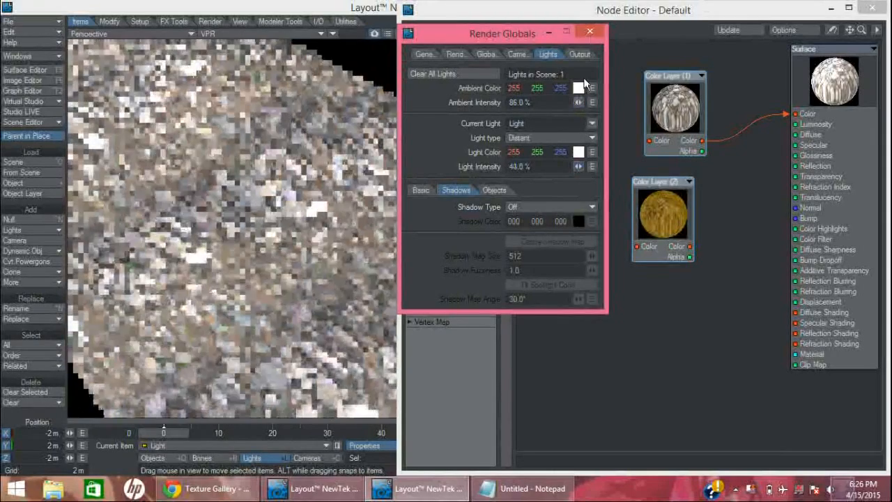
{"action": "left_click", "coordinate": [623, 162]}
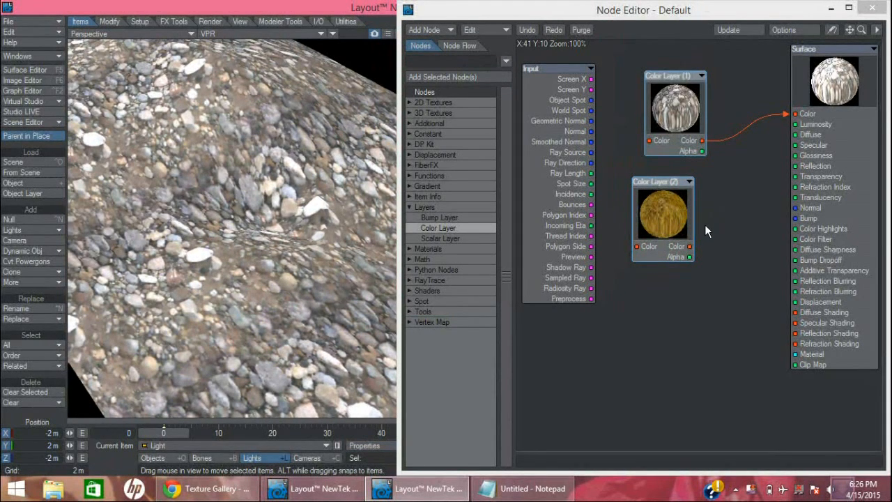
Replace the stone layer feeding the Surface Color input with the Color output of a new fBm Noise node
{"action": "left_click_drag", "start_coordinate": [691, 246], "coordinate": [669, 195]}
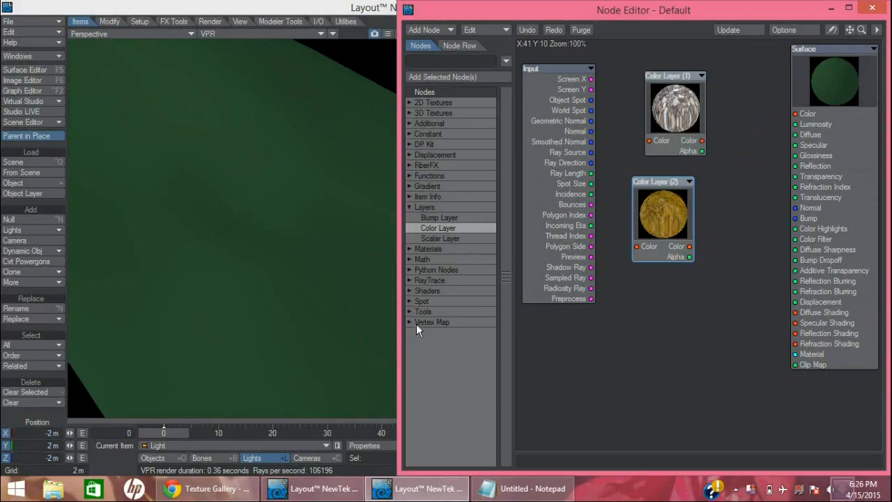
{"action": "left_click", "coordinate": [409, 113]}
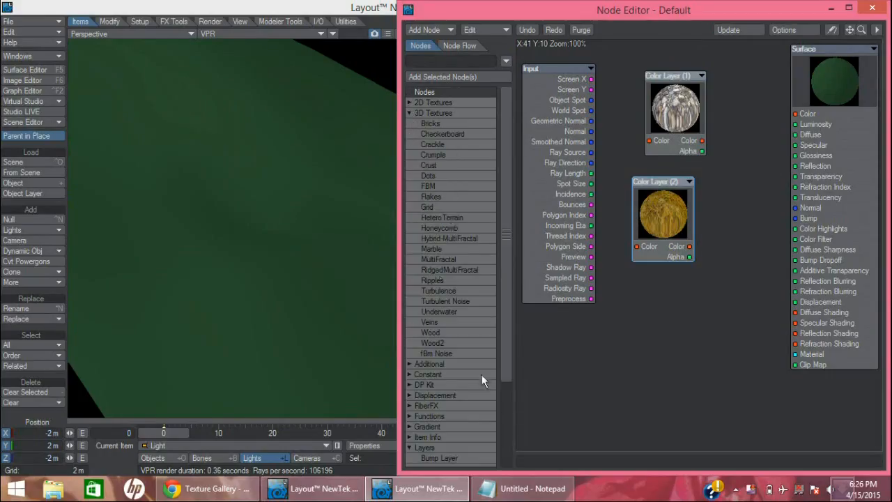
{"action": "double_click", "coordinate": [423, 354]}
{"action": "left_click_drag", "start_coordinate": [704, 147], "coordinate": [588, 233]}
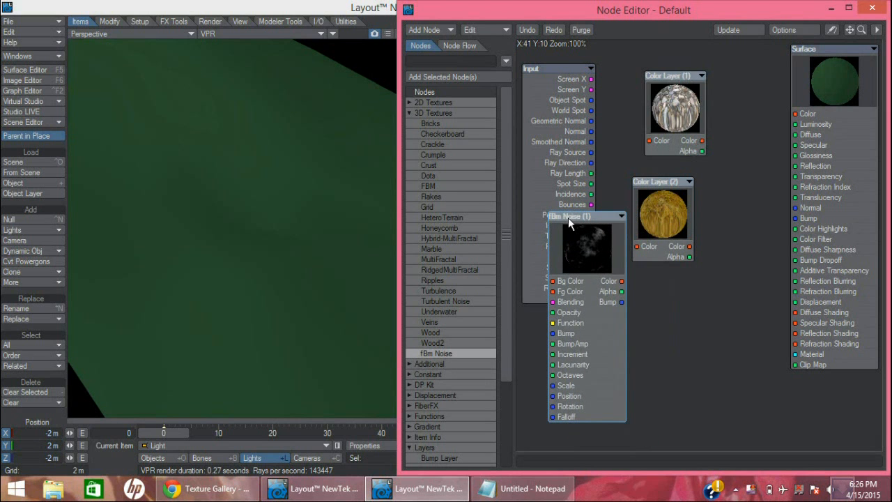
{"action": "left_click_drag", "start_coordinate": [623, 280], "coordinate": [795, 114]}
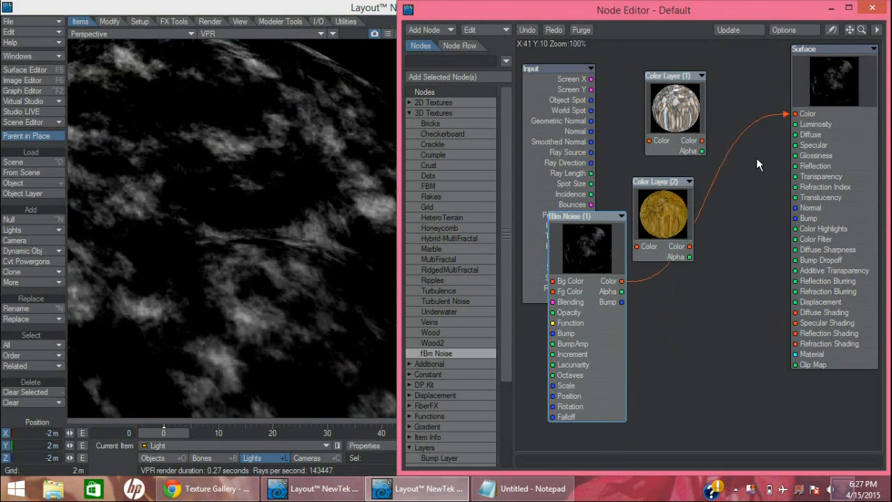
Set the fBm Noise node's Lacunarity to 4.35 and close its settings
{"action": "double_click", "coordinate": [581, 244]}
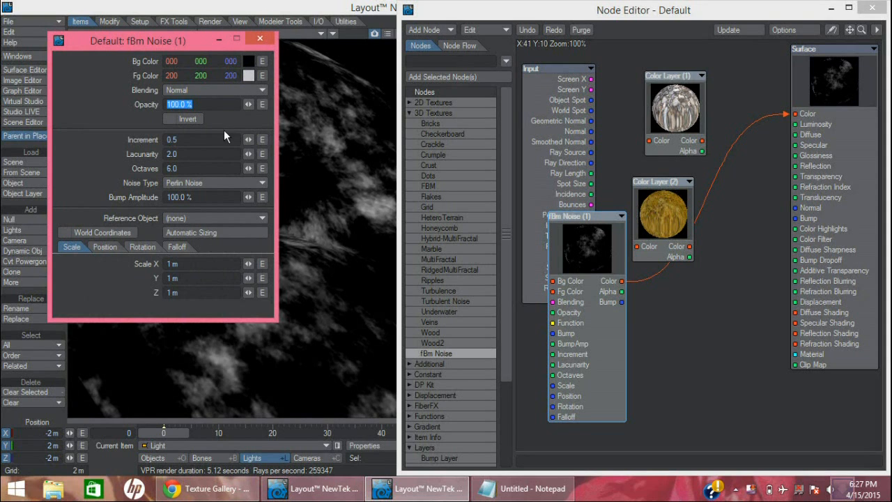
{"action": "mouse_move", "coordinate": [249, 155]}
{"action": "left_mouse_down"}
{"action": "mouse_move", "coordinate": [369, 155]}
{"action": "mouse_move", "coordinate": [248, 155]}
{"action": "left_mouse_up"}
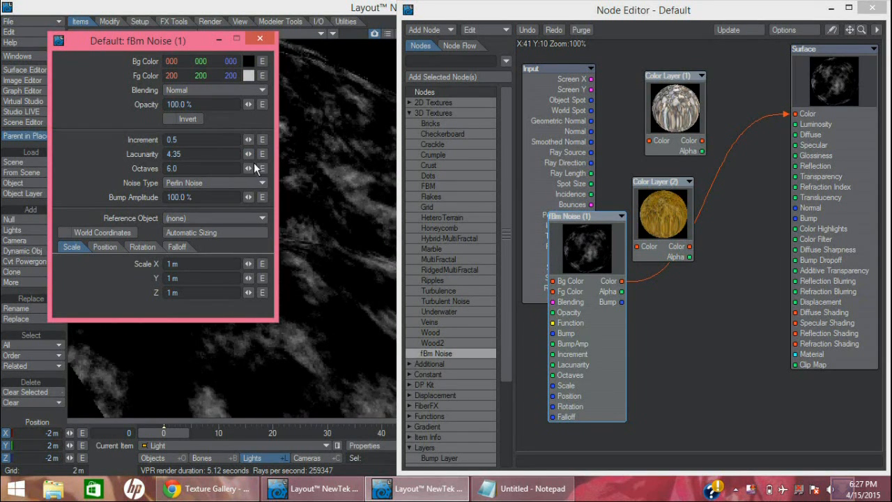
{"action": "left_click", "coordinate": [257, 35]}
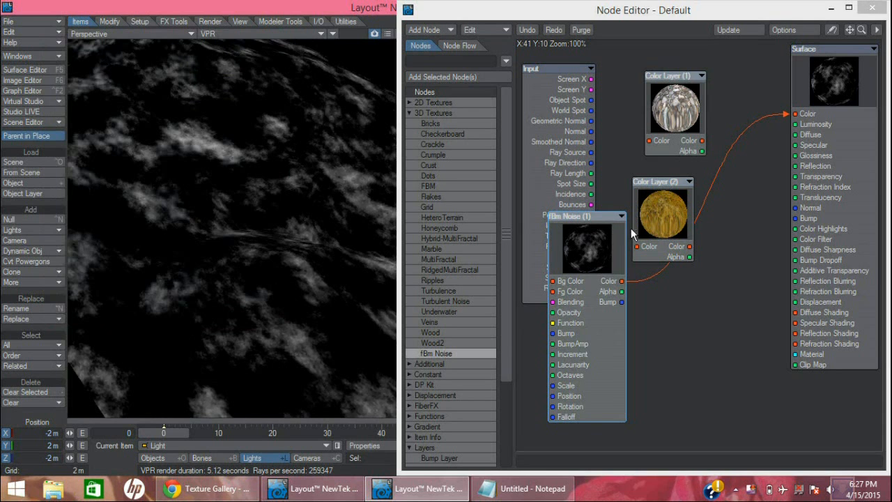
Collapse the fBm Noise node, move it below the Color Layers, and disconnect it from the Surface Color input
{"action": "left_click", "coordinate": [621, 216]}
{"action": "left_click_drag", "start_coordinate": [608, 217], "coordinate": [717, 358]}
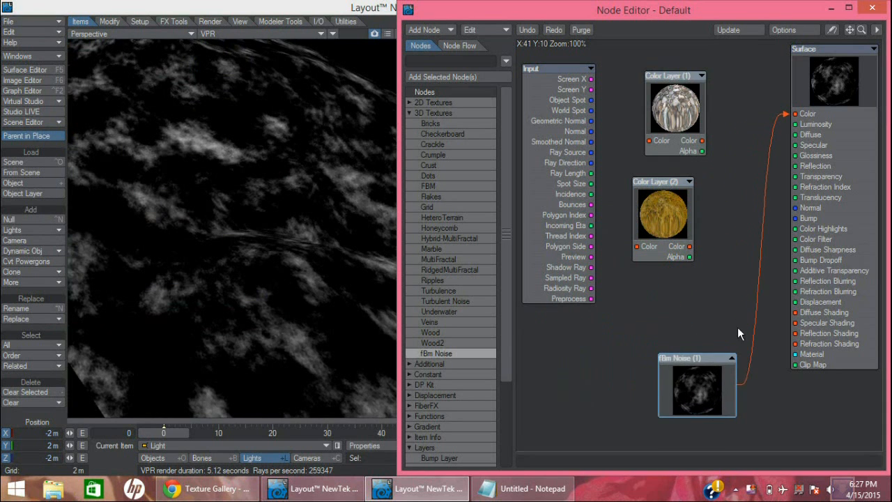
{"action": "left_click_drag", "start_coordinate": [793, 115], "coordinate": [518, 246]}
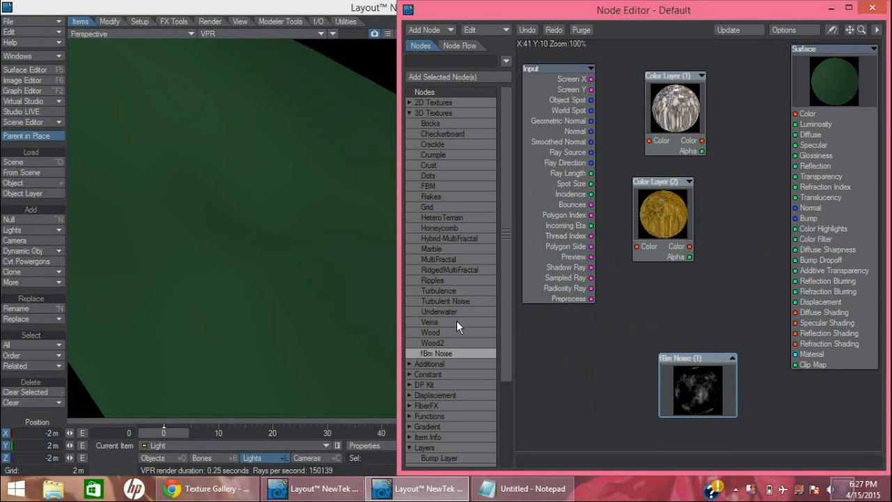
Add a Turbulence node with 78% contrast and connect its Color output to the Surface Color input
{"action": "double_click", "coordinate": [433, 291]}
{"action": "double_click", "coordinate": [706, 192]}
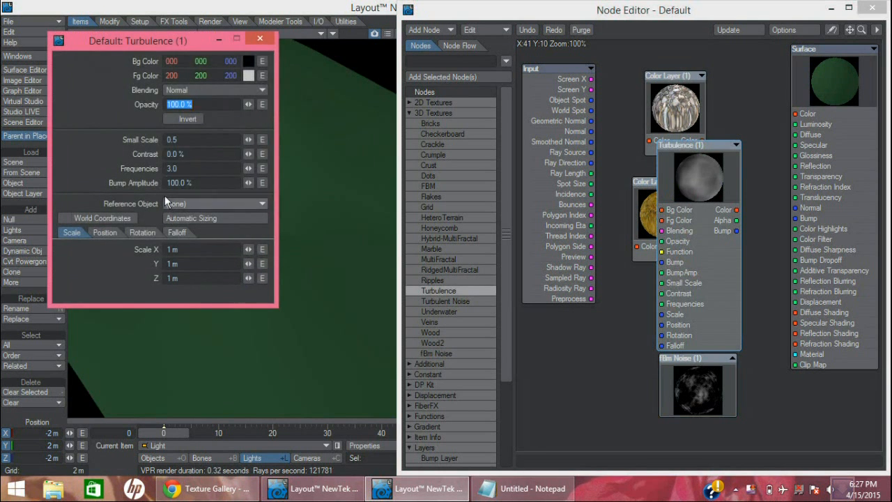
{"action": "left_click_drag", "start_coordinate": [249, 158], "coordinate": [248, 158]}
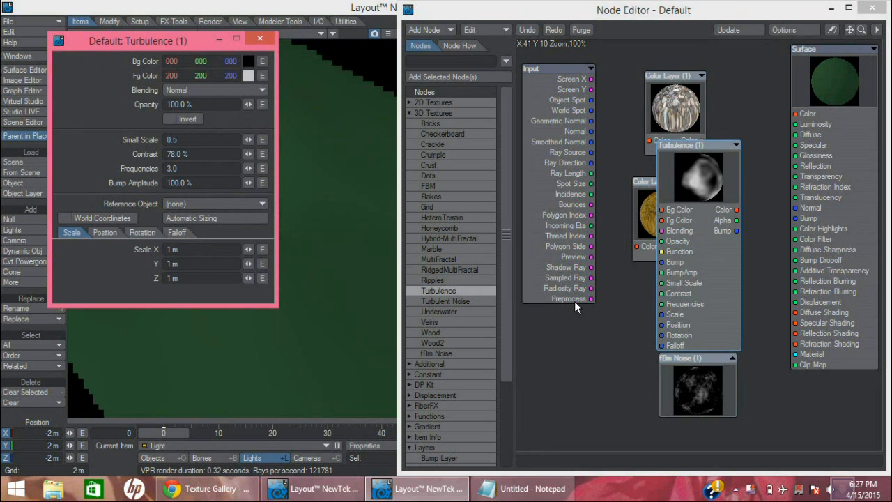
{"action": "left_click_drag", "start_coordinate": [737, 209], "coordinate": [801, 115]}
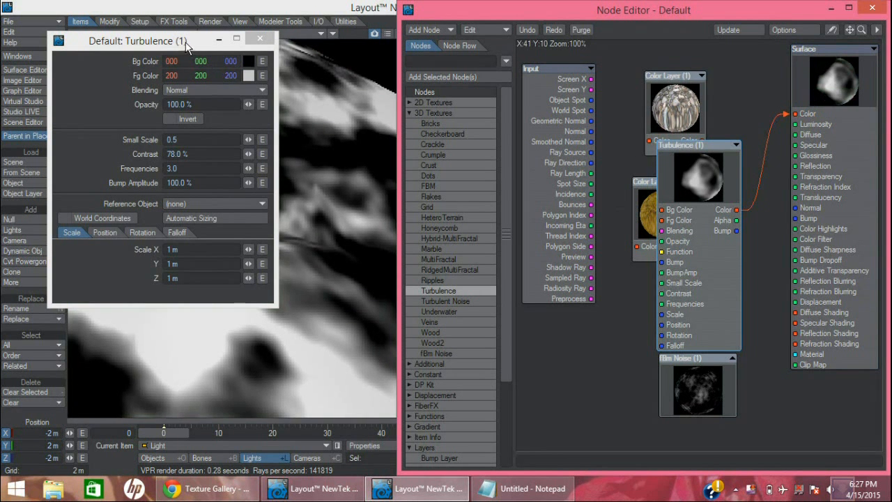
Set the Turbulence node's Frequencies to 7 and its Contrast to 92.5%, and close its settings
{"action": "left_click_drag", "start_coordinate": [186, 45], "coordinate": [641, 85]}
{"action": "left_click", "coordinate": [643, 209]}
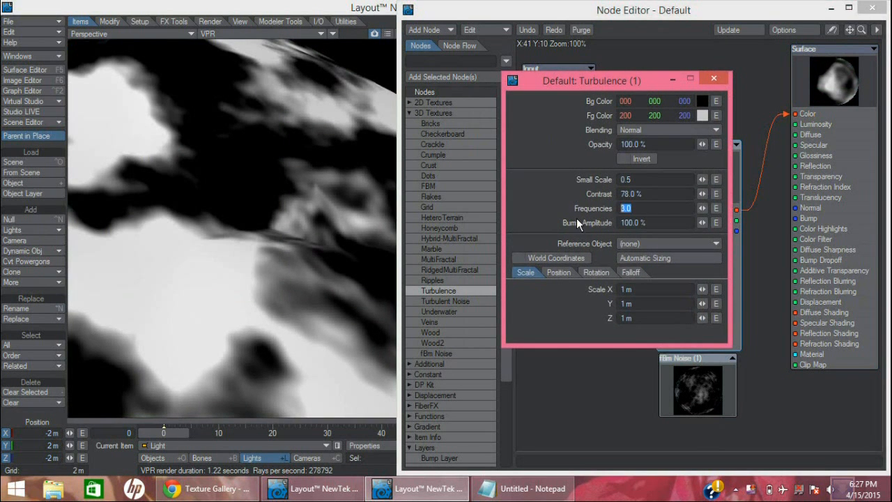
{"action": "type", "text": "7"}
{"action": "key", "text": "Tab"}
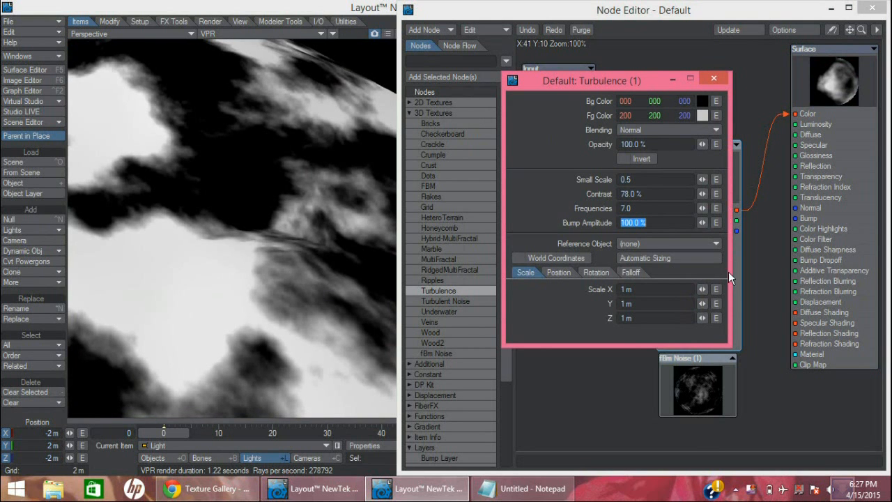
{"action": "mouse_move", "coordinate": [702, 194]}
{"action": "left_mouse_down"}
{"action": "mouse_move", "coordinate": [718, 194]}
{"action": "mouse_move", "coordinate": [695, 194]}
{"action": "left_mouse_up"}
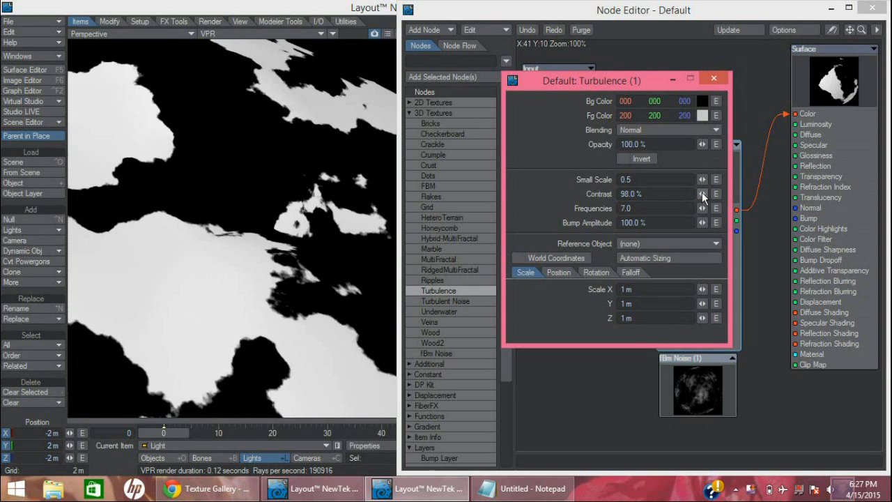
{"action": "left_click_drag", "start_coordinate": [702, 195], "coordinate": [697, 194]}
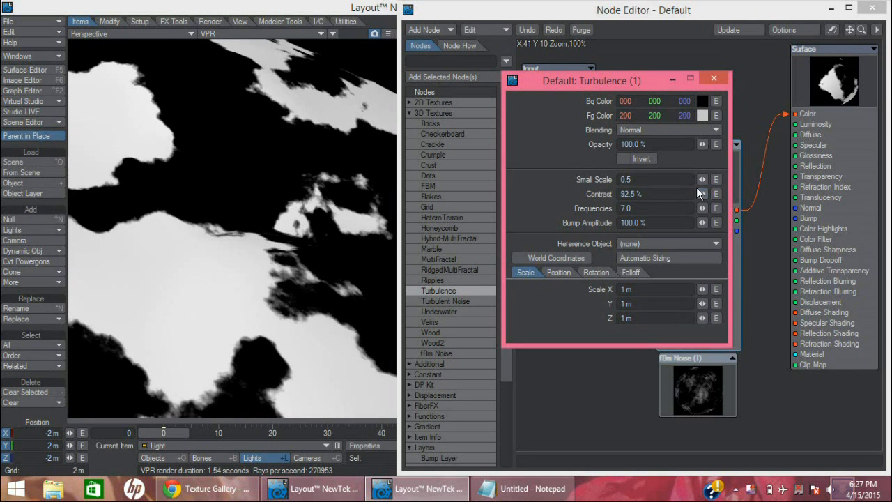
{"action": "left_click", "coordinate": [723, 79]}
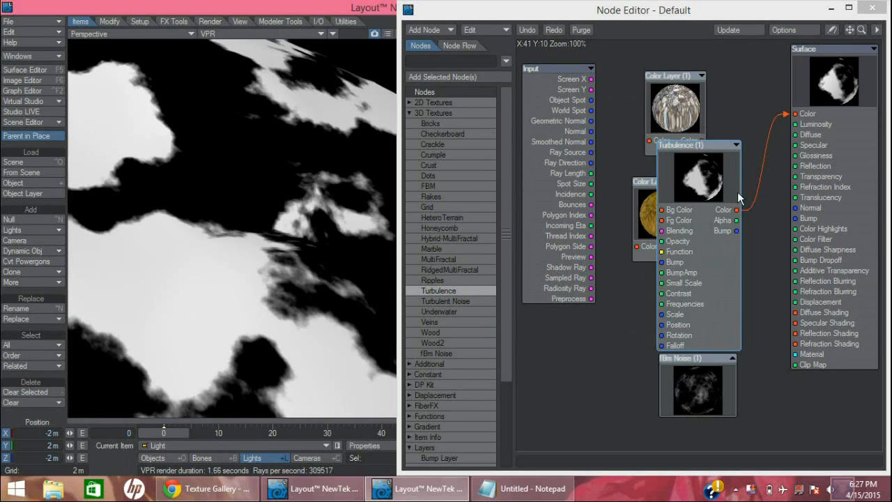
Disconnect the Turbulence node from the Surface Color input and move it clear of the Color Layers, over the Input node
{"action": "left_click", "coordinate": [784, 113]}
{"action": "key", "text": "Delete"}
{"action": "left_click_drag", "start_coordinate": [677, 147], "coordinate": [550, 160]}
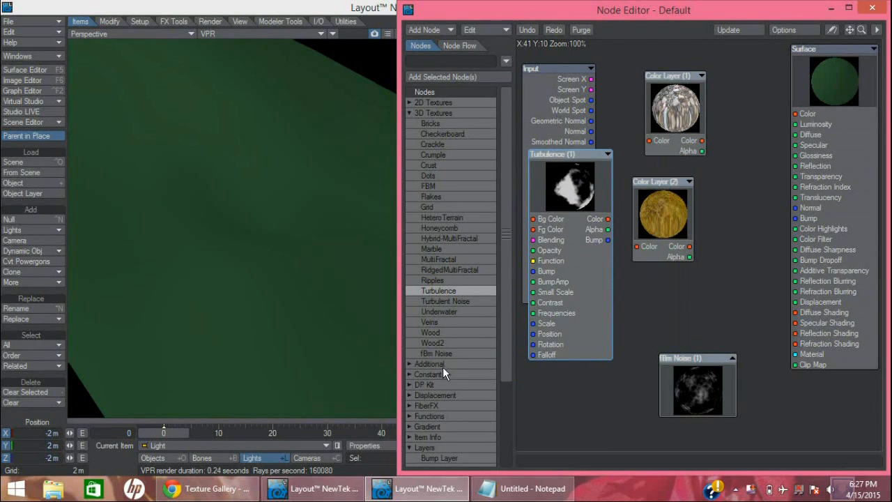
Add a Mixer node between the Color Layers and Surface, and shift Color Layer (1) away from it
{"action": "left_click", "coordinate": [410, 114]}
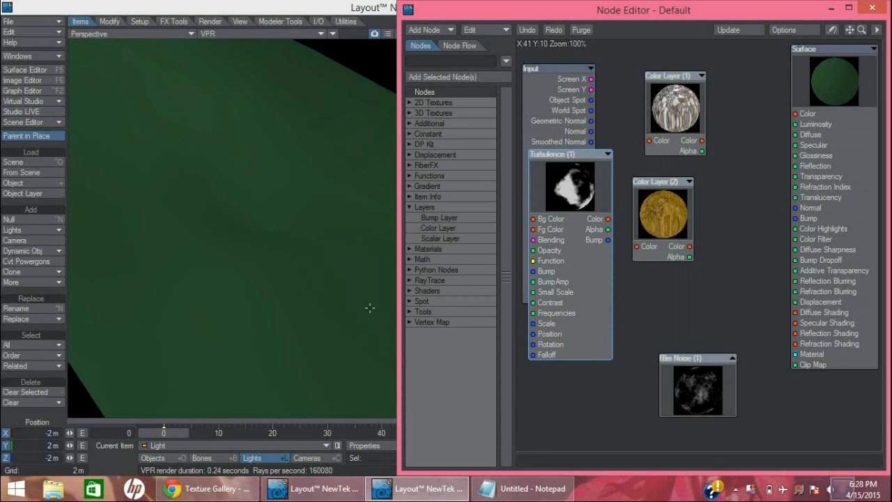
{"action": "left_click", "coordinate": [409, 311]}
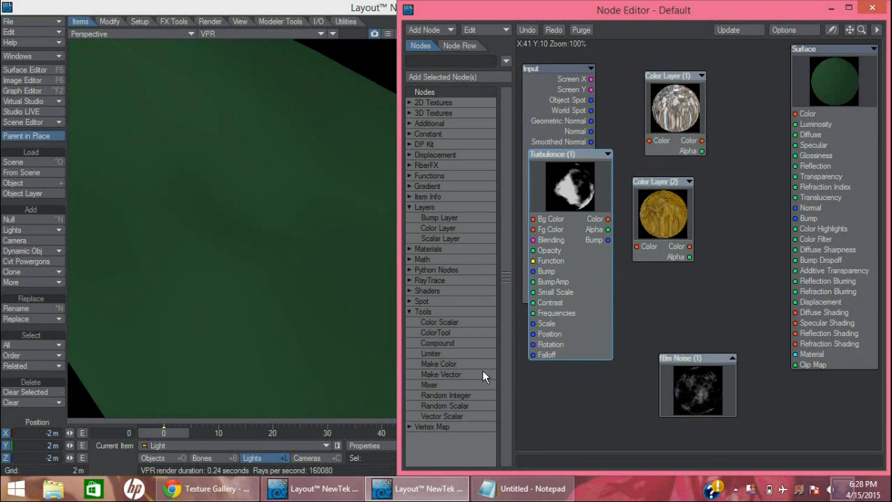
{"action": "double_click", "coordinate": [433, 385]}
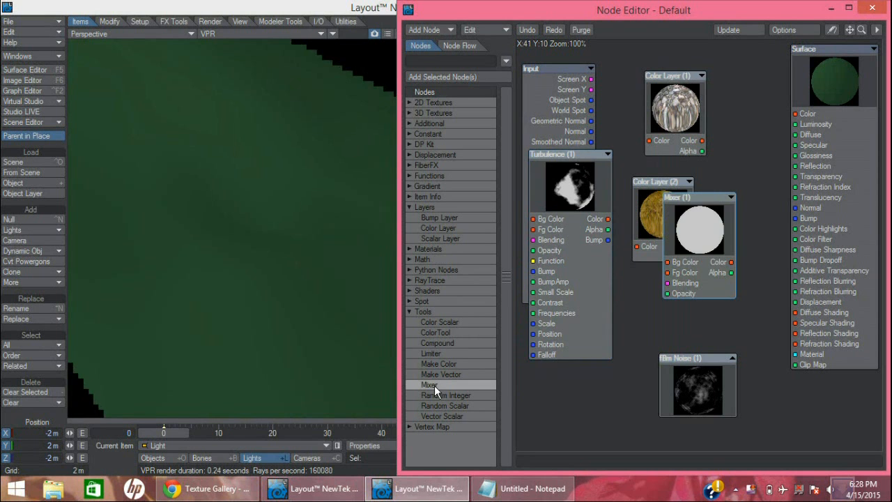
{"action": "left_click_drag", "start_coordinate": [692, 194], "coordinate": [731, 123]}
{"action": "left_click_drag", "start_coordinate": [673, 78], "coordinate": [647, 74]}
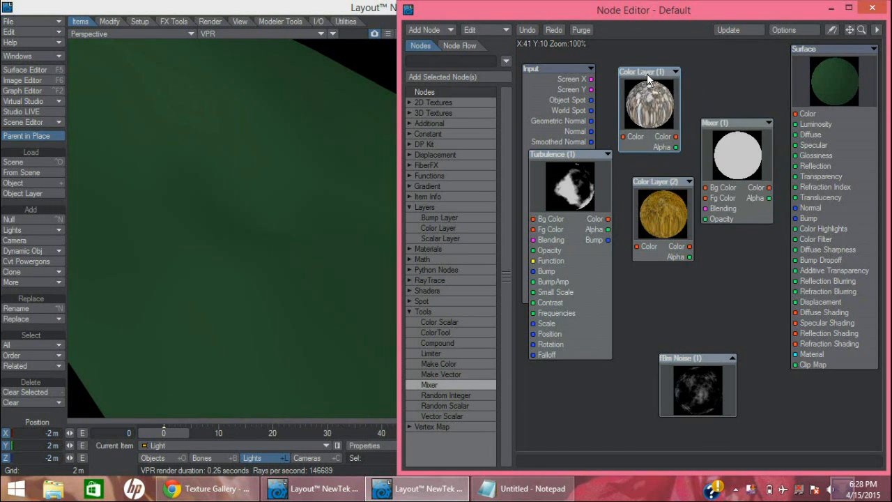
Connect Color Layer (1)'s Color output to the Mixer's Bg Color and Color Layer (2)'s Color output to its Fg Color
{"action": "left_click_drag", "start_coordinate": [655, 185], "coordinate": [647, 180]}
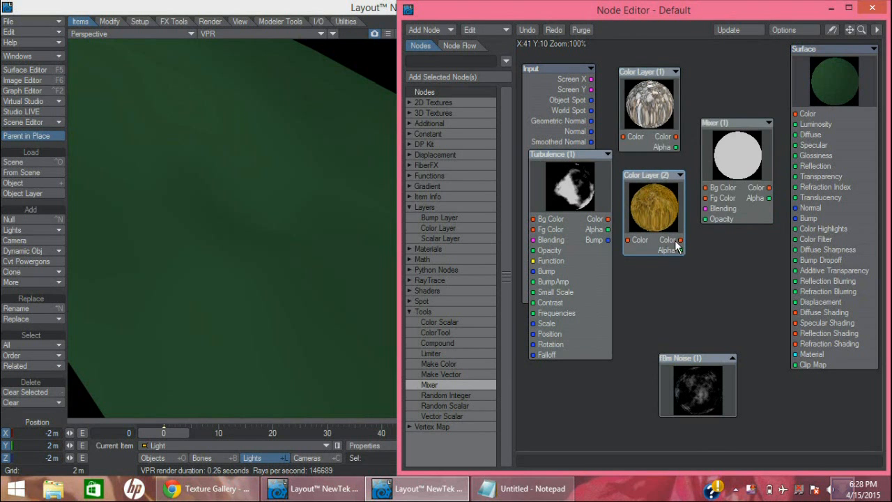
{"action": "left_click_drag", "start_coordinate": [680, 240], "coordinate": [705, 198]}
{"action": "left_click_drag", "start_coordinate": [677, 137], "coordinate": [707, 188]}
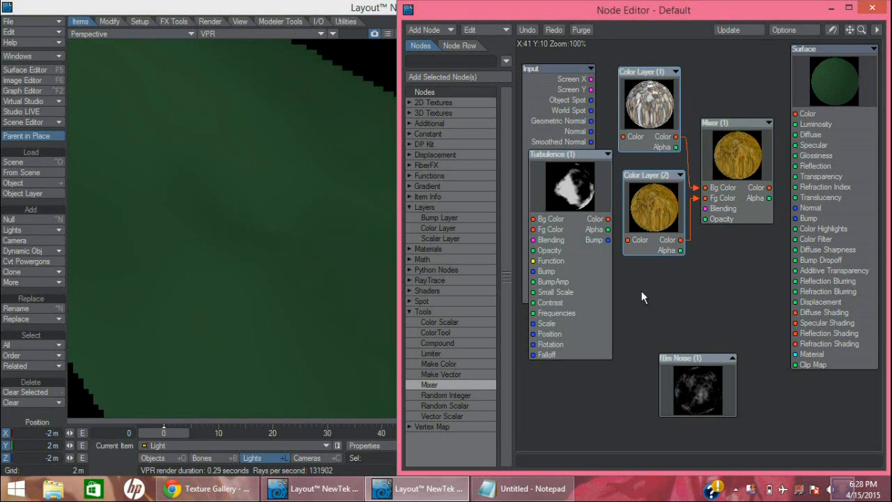
Delete the unused fBm Noise node and move the Turbulence node further away from the Color Layers
{"action": "right_click", "coordinate": [698, 364]}
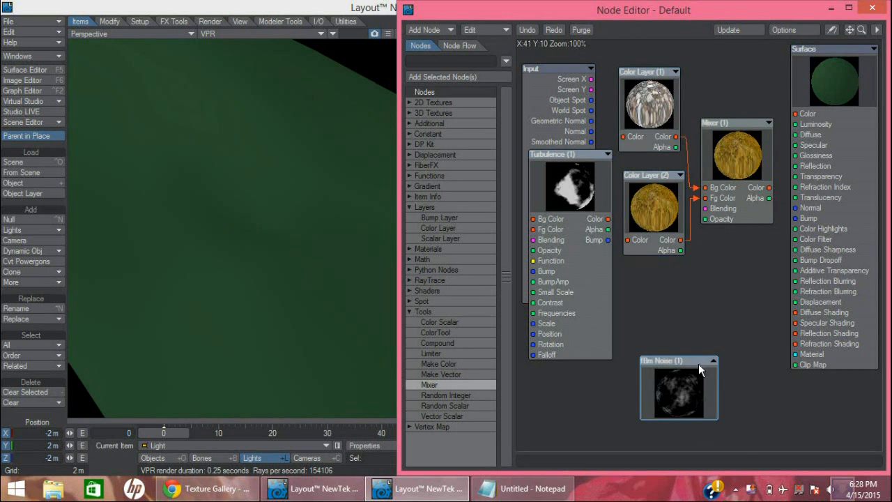
{"action": "left_click", "coordinate": [687, 323]}
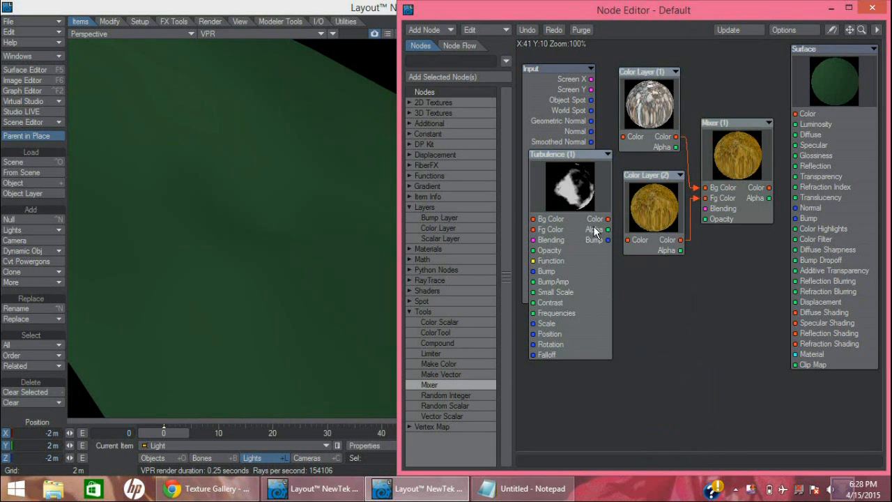
{"action": "left_click_drag", "start_coordinate": [573, 157], "coordinate": [540, 212]}
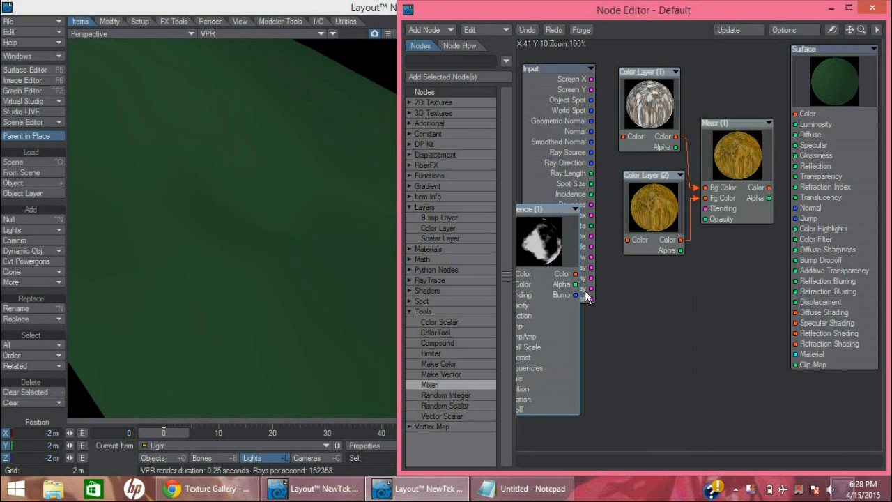
Connect the Turbulence node's Color output to the Mixer's Opacity, and the Mixer's Color output to the Surface Color input
{"action": "left_click_drag", "start_coordinate": [575, 274], "coordinate": [718, 218]}
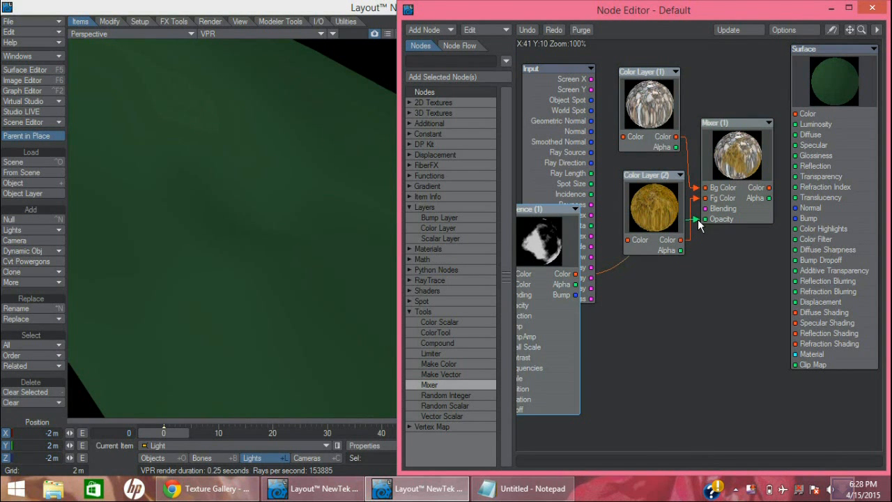
{"action": "left_click_drag", "start_coordinate": [769, 188], "coordinate": [806, 118]}
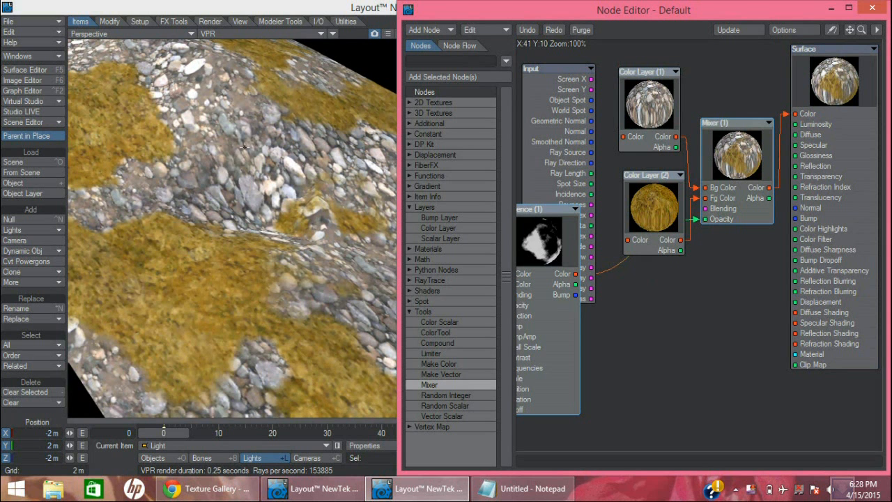
{"action": "left_click_drag", "start_coordinate": [454, 13], "coordinate": [530, 16]}
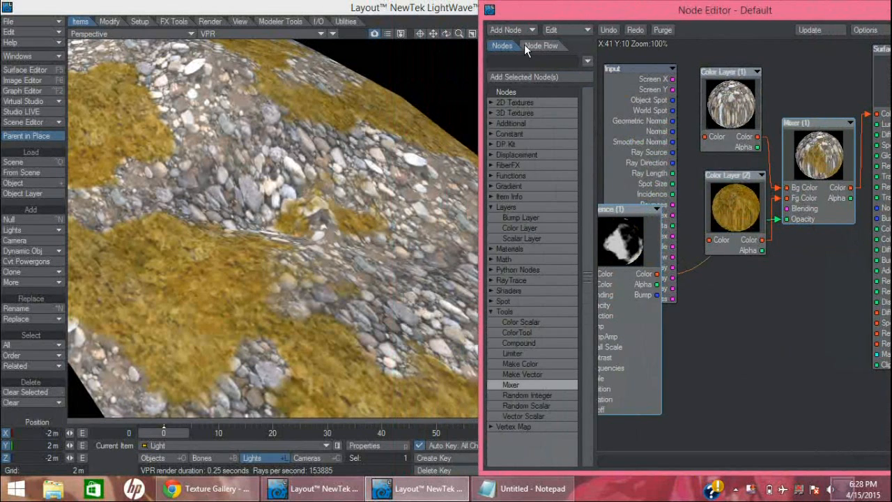
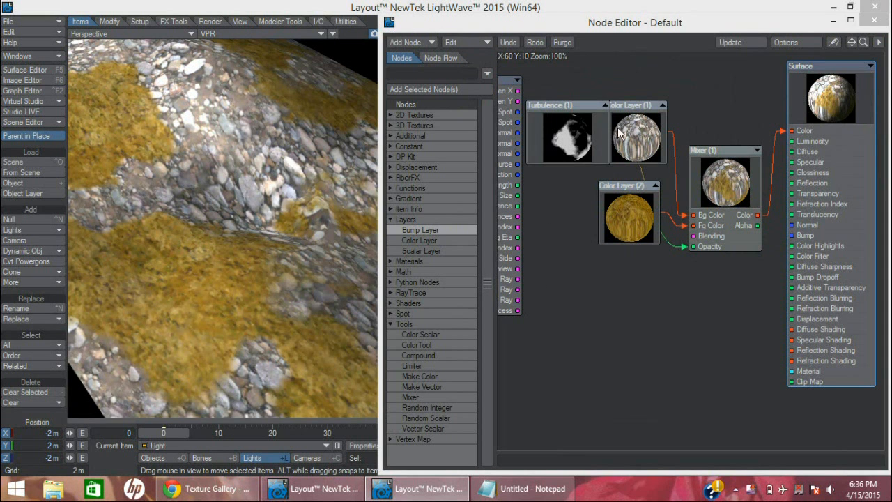
Duplicate the Turbulence, both Color Layer and Mixer nodes, placing the copied network below the originals
{"action": "left_click_drag", "start_coordinate": [575, 104], "coordinate": [545, 103]}
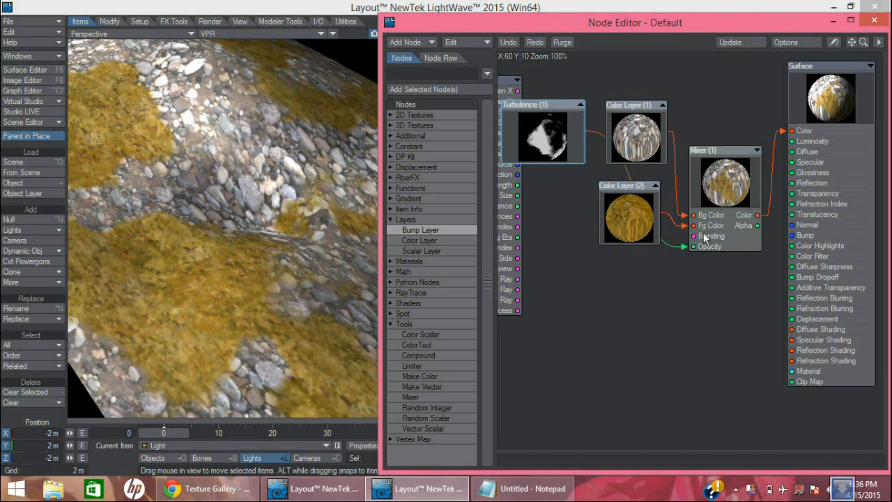
{"action": "left_click_drag", "start_coordinate": [729, 296], "coordinate": [560, 142]}
{"action": "right_click", "coordinate": [556, 138]}
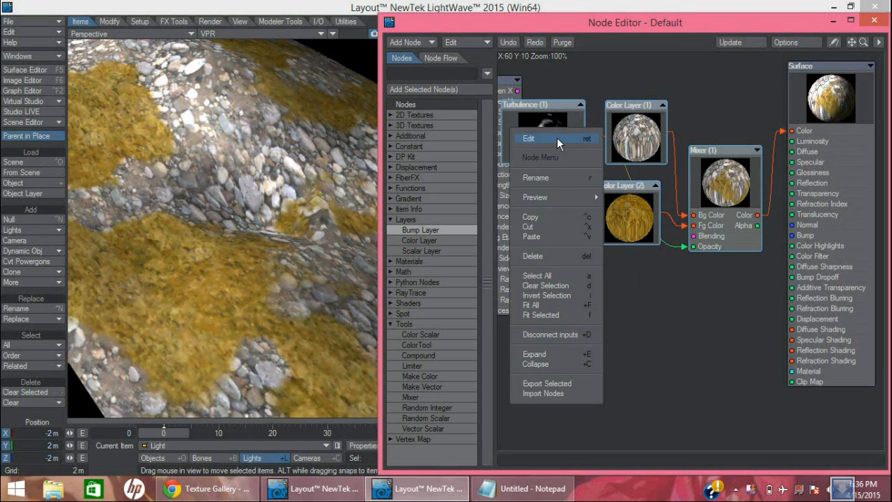
{"action": "left_click", "coordinate": [546, 216]}
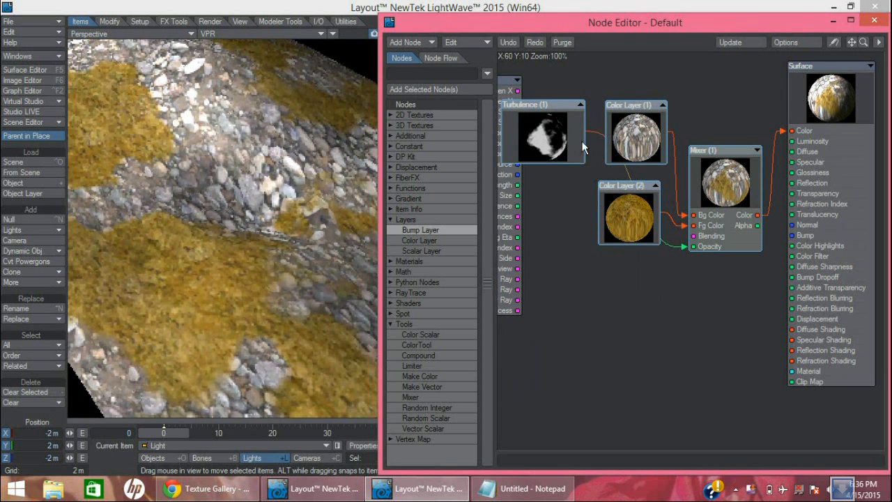
{"action": "left_click_drag", "start_coordinate": [559, 106], "coordinate": [568, 73]}
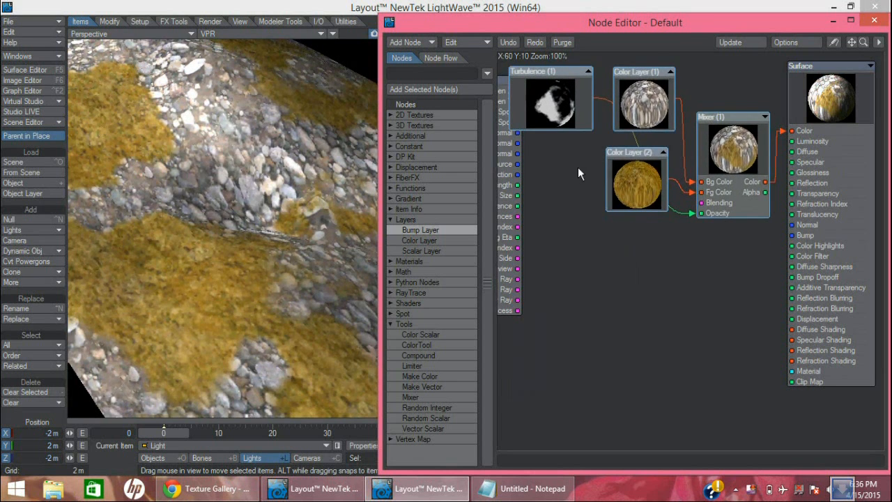
{"action": "right_click", "coordinate": [557, 293]}
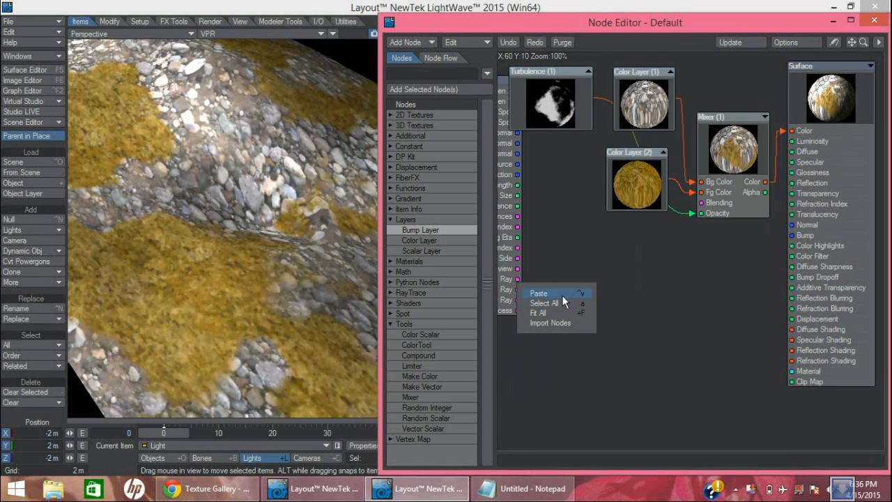
{"action": "left_click", "coordinate": [562, 294]}
{"action": "left_click_drag", "start_coordinate": [664, 283], "coordinate": [609, 363]}
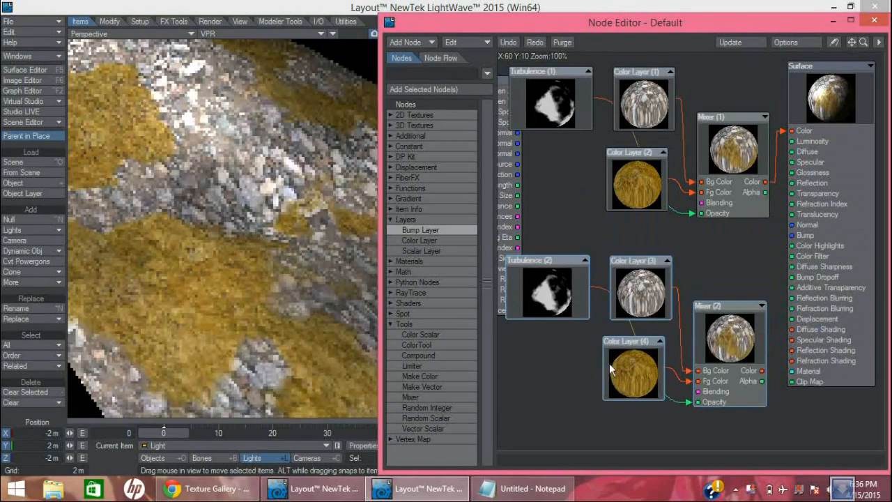
Add a Bump Layer node beside the duplicated network and copy the pat_Stones.bmp texture layer from Color Layer (3)
{"action": "double_click", "coordinate": [422, 232]}
{"action": "left_click_drag", "start_coordinate": [677, 218], "coordinate": [540, 344]}
{"action": "left_click", "coordinate": [620, 293]}
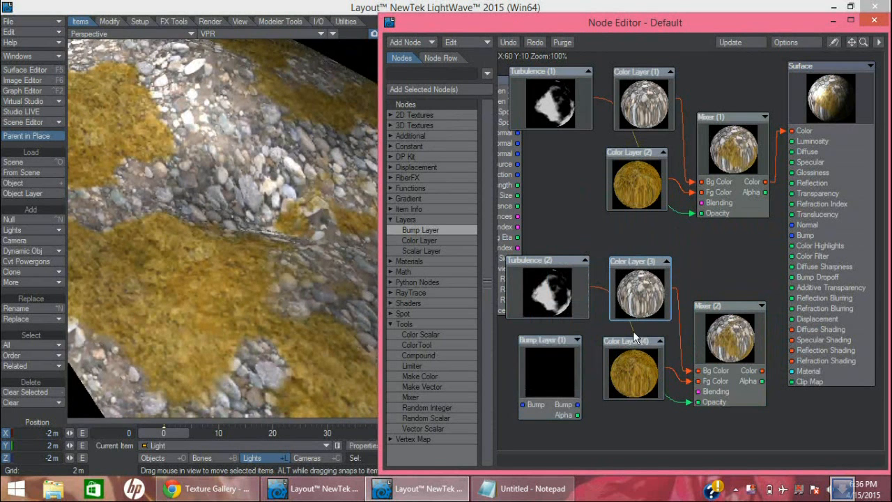
{"action": "double_click", "coordinate": [643, 307]}
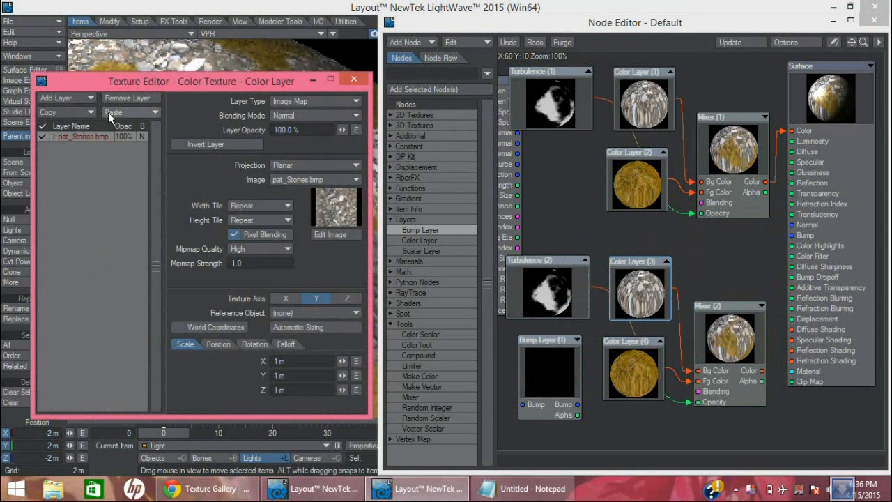
{"action": "left_click", "coordinate": [46, 112]}
{"action": "left_click", "coordinate": [91, 110]}
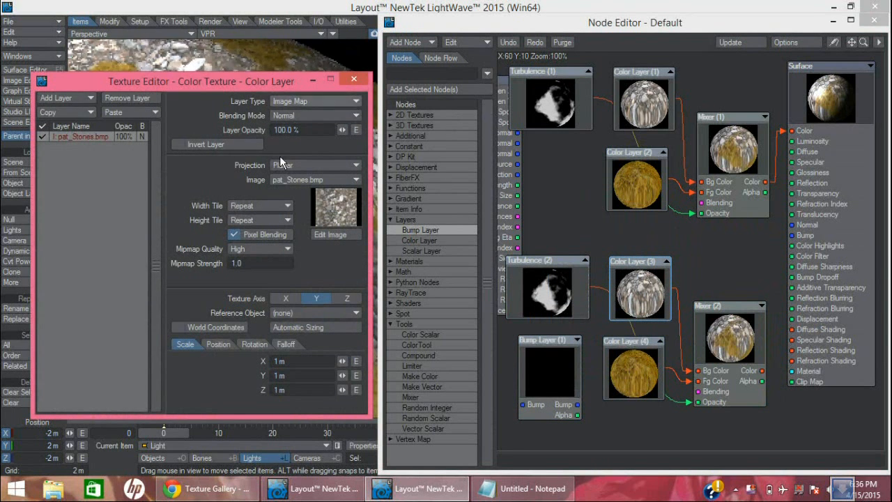
{"action": "left_click", "coordinate": [355, 79]}
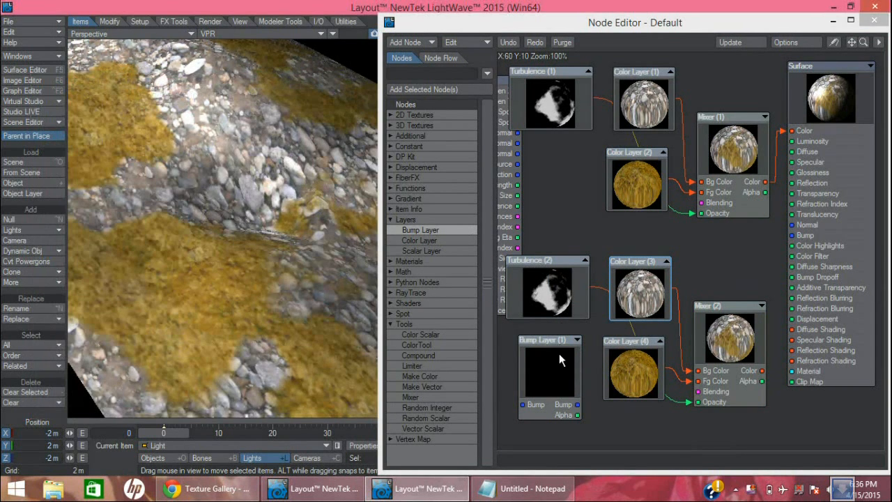
Delete Color Layer (3) and move Bump Layer (1) into its place
{"action": "left_click", "coordinate": [614, 309]}
{"action": "key", "text": "Delete"}
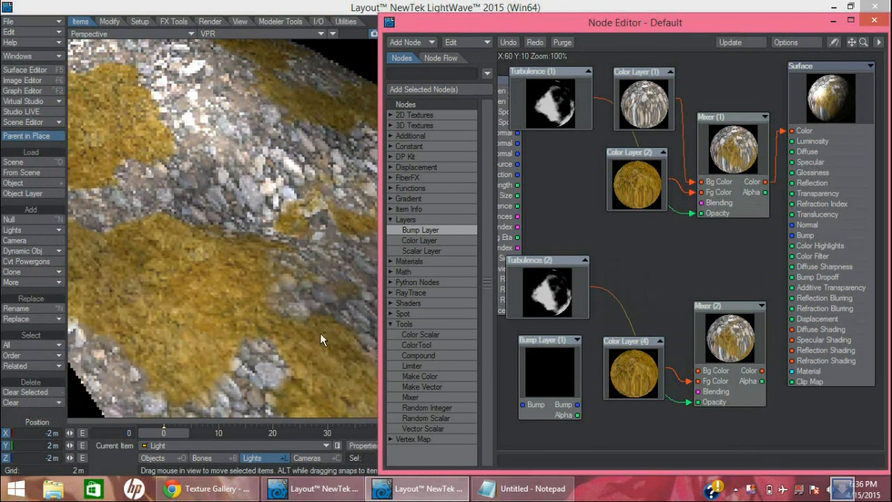
{"action": "left_click_drag", "start_coordinate": [555, 362], "coordinate": [645, 274]}
Replace Bump Layer (1)'s empty layer with the copied stones layer and connect its Bump output to Mixer (2)'s Bg Color
{"action": "double_click", "coordinate": [649, 285]}
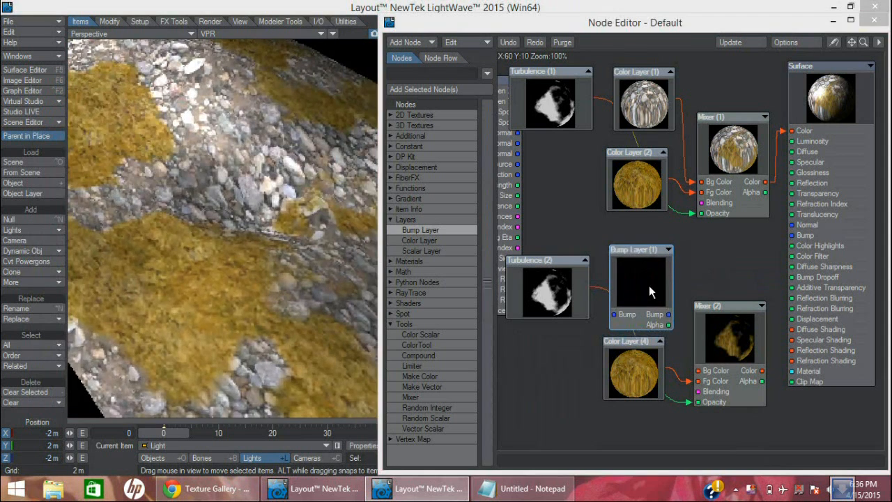
{"action": "left_click", "coordinate": [146, 112]}
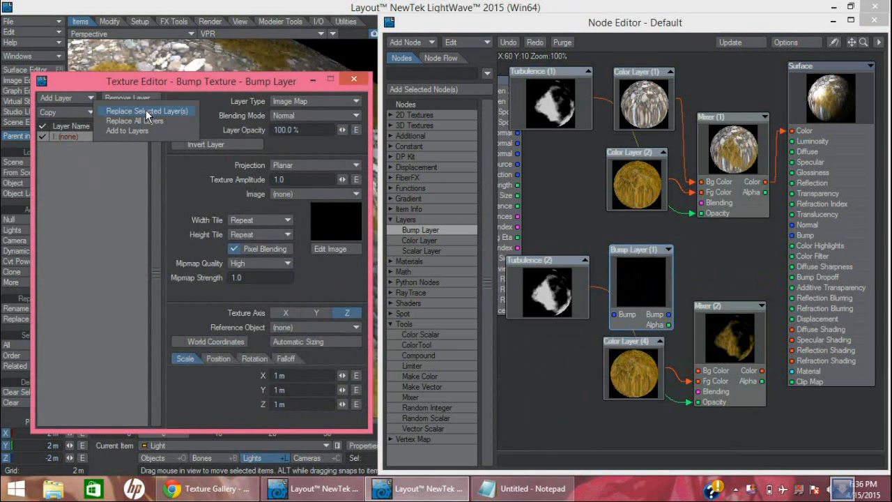
{"action": "left_click", "coordinate": [146, 111]}
{"action": "left_click", "coordinate": [356, 79]}
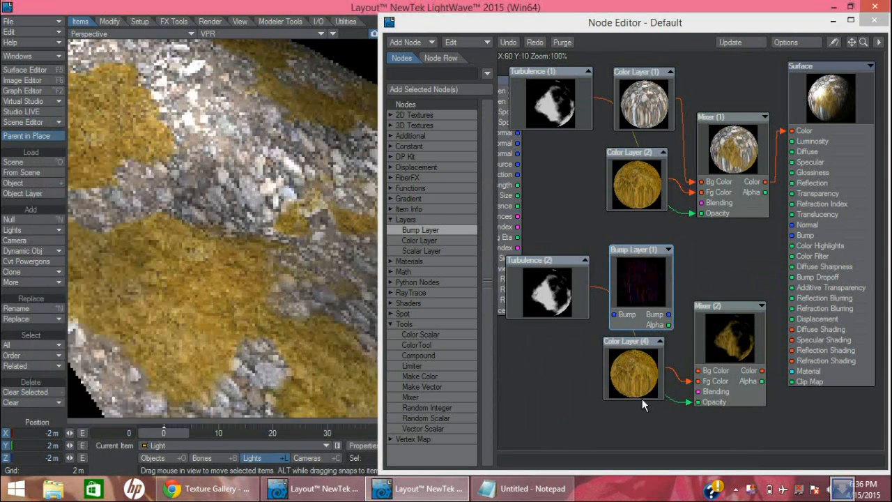
{"action": "left_click_drag", "start_coordinate": [671, 319], "coordinate": [642, 378]}
Copy the Pat_Moss01.bmp texture layer from Color Layer (4), and delete that node
{"action": "double_click", "coordinate": [642, 378]}
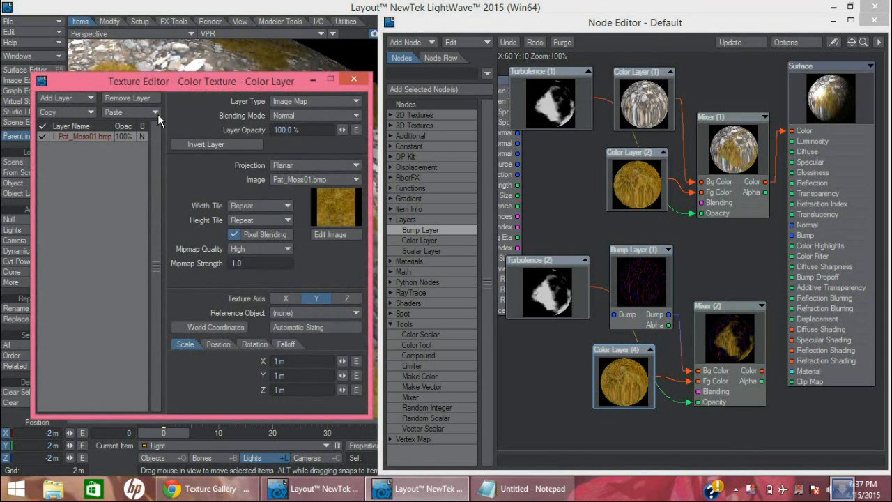
{"action": "left_click", "coordinate": [353, 83]}
{"action": "left_click", "coordinate": [632, 365]}
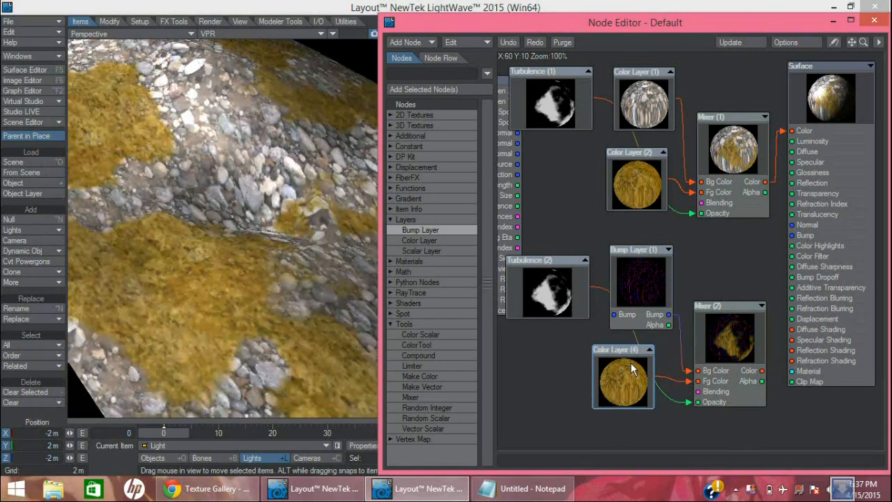
{"action": "key", "text": "Delete"}
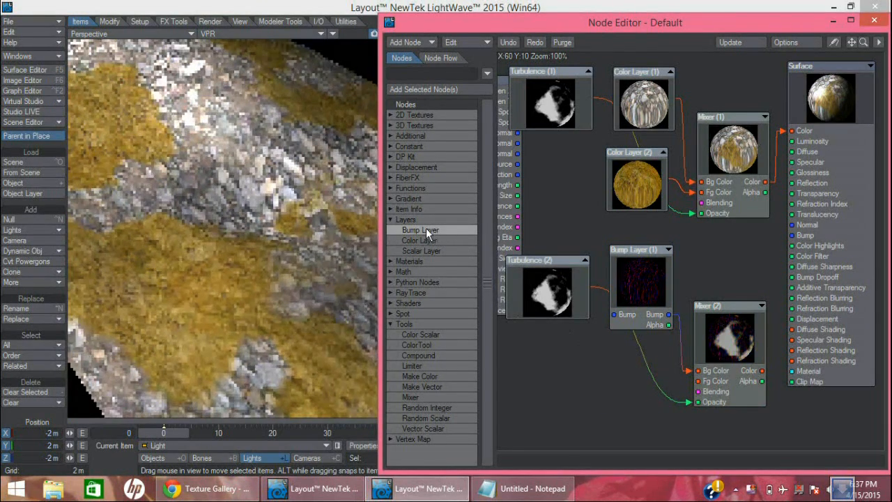
Add a second Bump Layer node below Bump Layer (1) and replace its empty layer with the copied moss layer
{"action": "double_click", "coordinate": [425, 229]}
{"action": "left_click_drag", "start_coordinate": [672, 212], "coordinate": [614, 359]}
{"action": "double_click", "coordinate": [623, 379]}
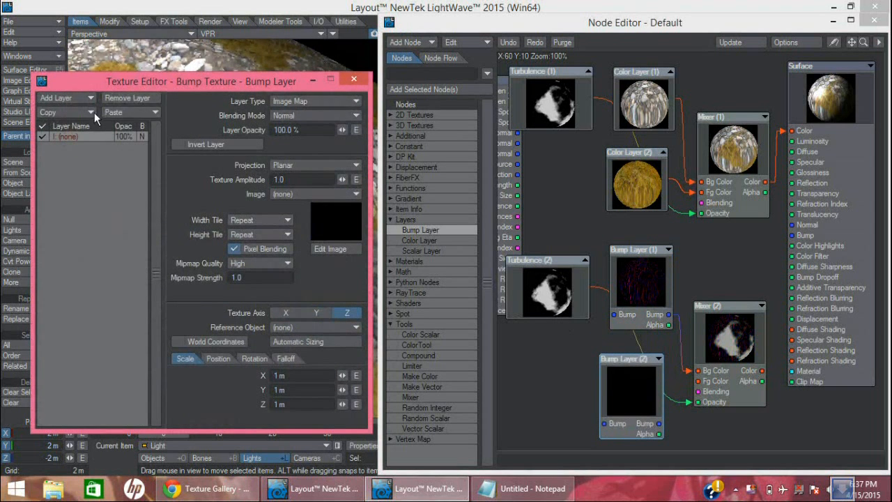
{"action": "left_click", "coordinate": [94, 112]}
{"action": "left_click", "coordinate": [112, 109]}
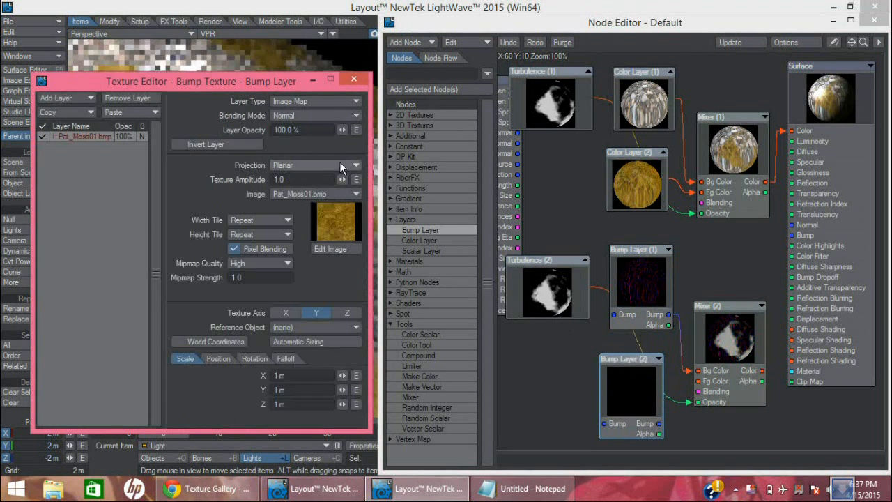
{"action": "left_click", "coordinate": [362, 82]}
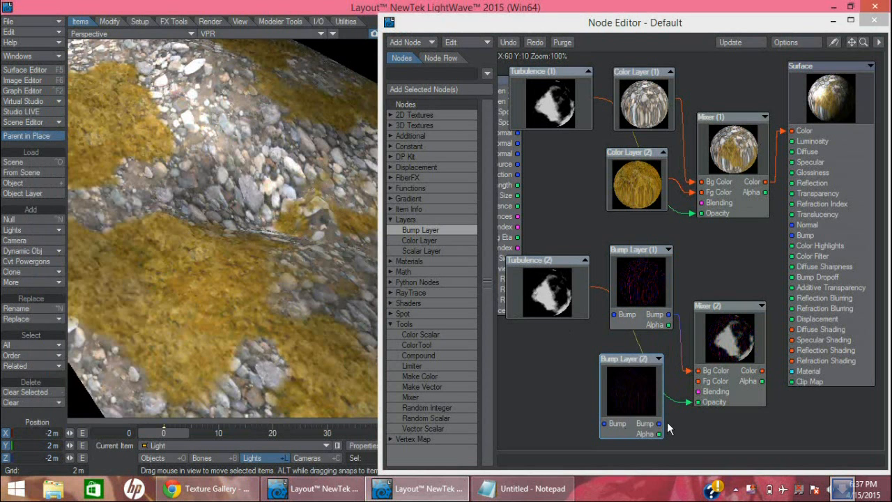
Connect Bump Layer (2)'s Bump output to Mixer (2)'s Fg Color, and Mixer (2)'s Color output to the Surface Bump input
{"action": "left_click_drag", "start_coordinate": [660, 425], "coordinate": [702, 382]}
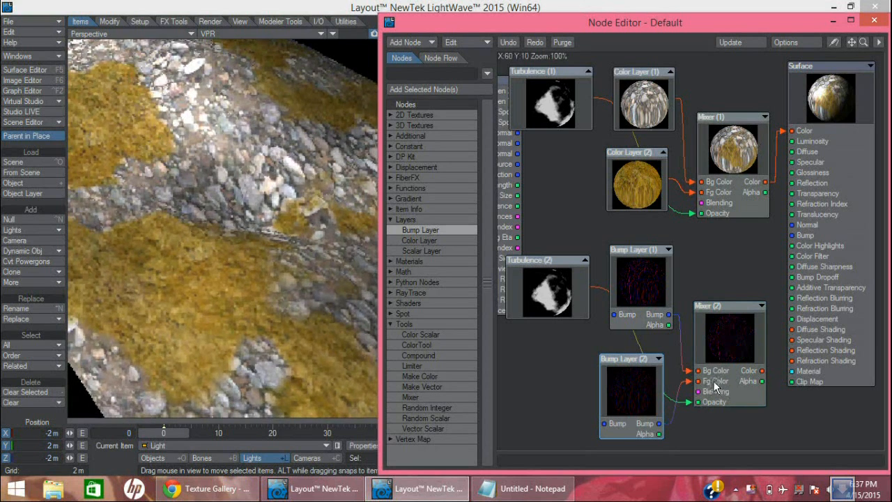
{"action": "left_click_drag", "start_coordinate": [763, 371], "coordinate": [775, 375]}
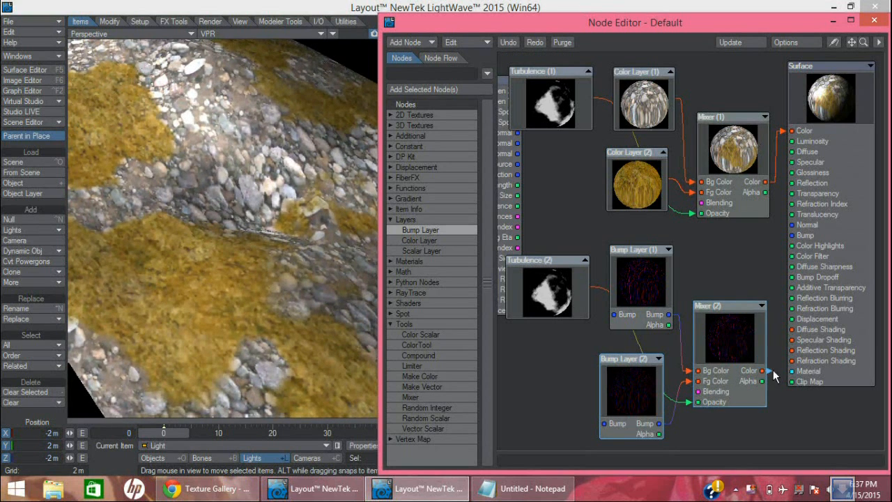
{"action": "left_click_drag", "start_coordinate": [775, 330], "coordinate": [789, 235]}
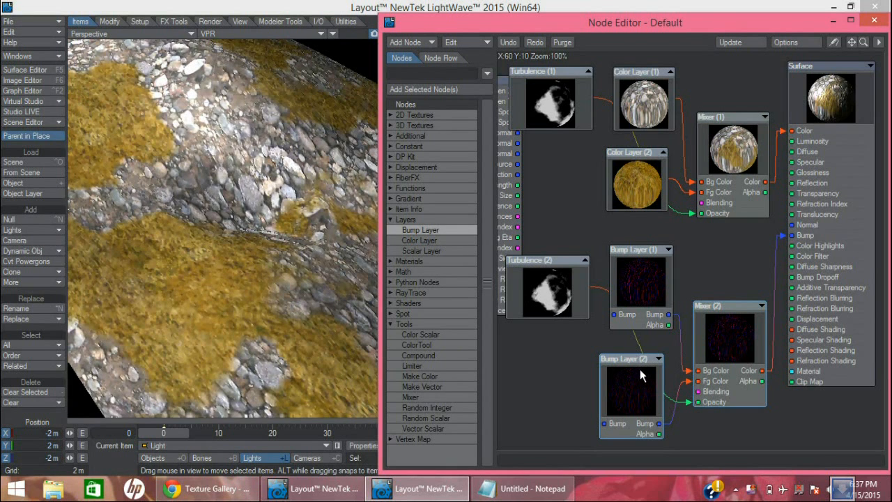
Shift both Bump Layer nodes away from Mixer (2), and set Bump Layer (1)'s Texture Amplitude to 3.0
{"action": "left_click_drag", "start_coordinate": [637, 361], "coordinate": [620, 357]}
{"action": "left_click_drag", "start_coordinate": [649, 253], "coordinate": [639, 255]}
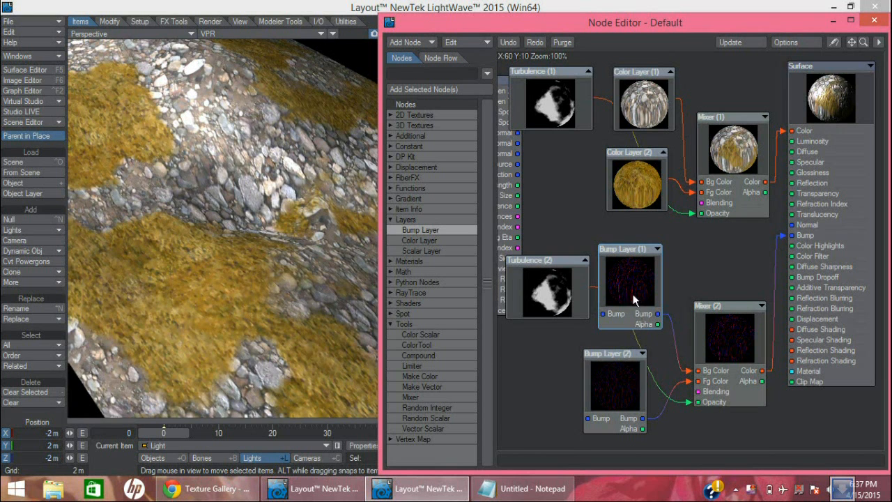
{"action": "left_click_drag", "start_coordinate": [295, 180], "coordinate": [209, 178]}
{"action": "type", "text": "3"}
{"action": "key", "text": "Tab"}
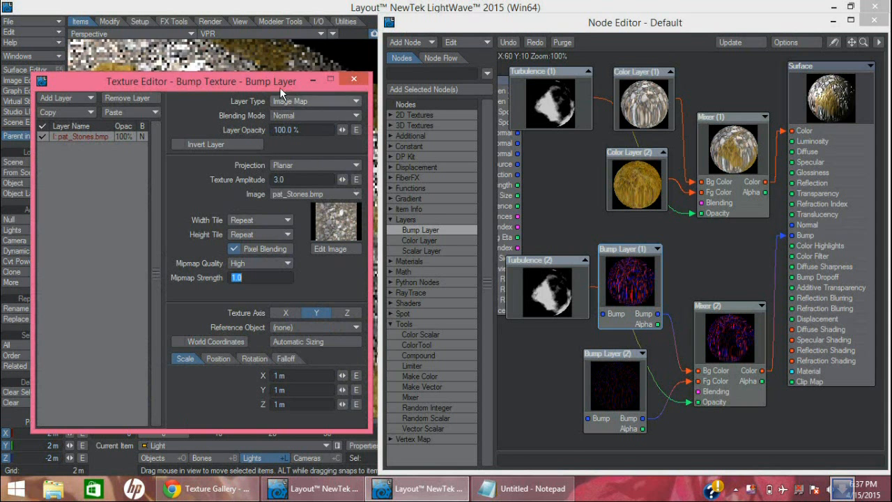
{"action": "left_click", "coordinate": [352, 81]}
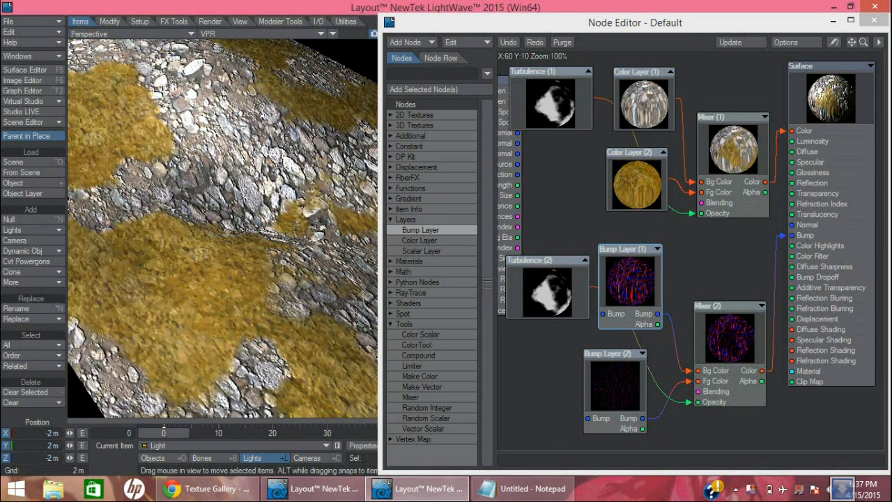
Disconnect Mixer (1) from the Surface Color input
{"action": "left_click", "coordinate": [782, 137]}
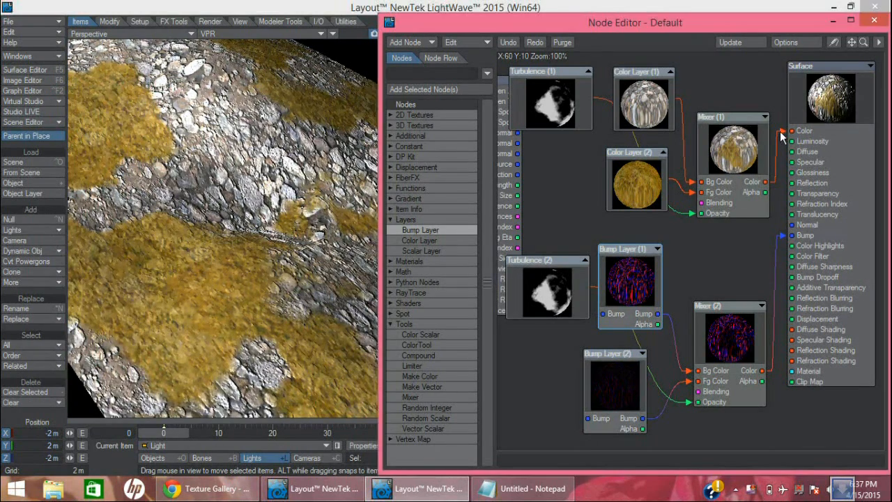
{"action": "left_click", "coordinate": [781, 133]}
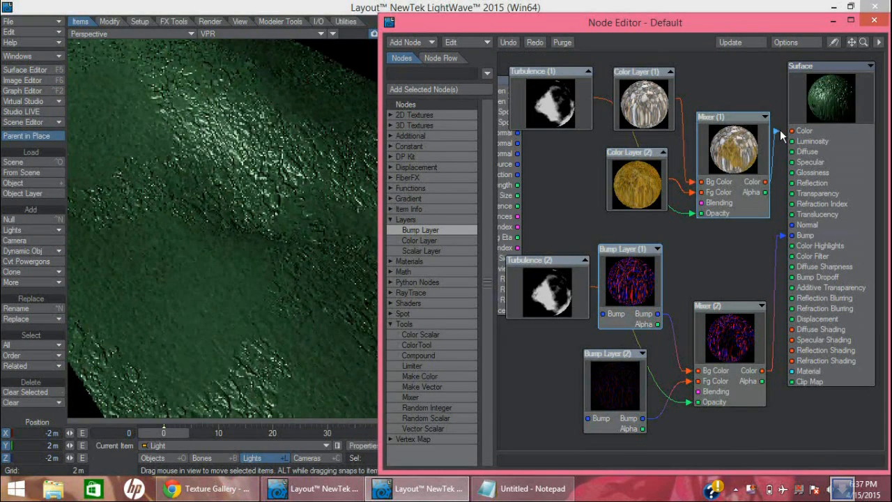
{"action": "left_click", "coordinate": [781, 136]}
{"action": "left_click", "coordinate": [347, 12]}
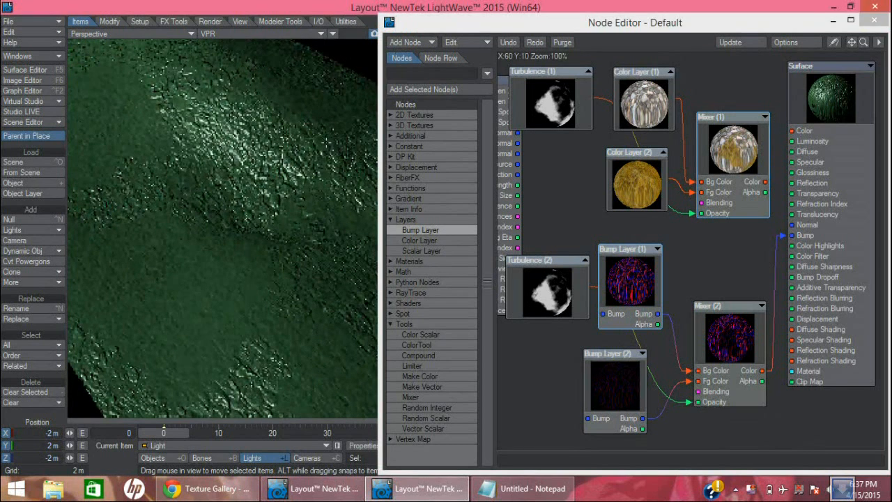
{"action": "key", "text": "l"}
{"action": "left_click", "coordinate": [381, 63]}
{"action": "key", "text": "Return"}
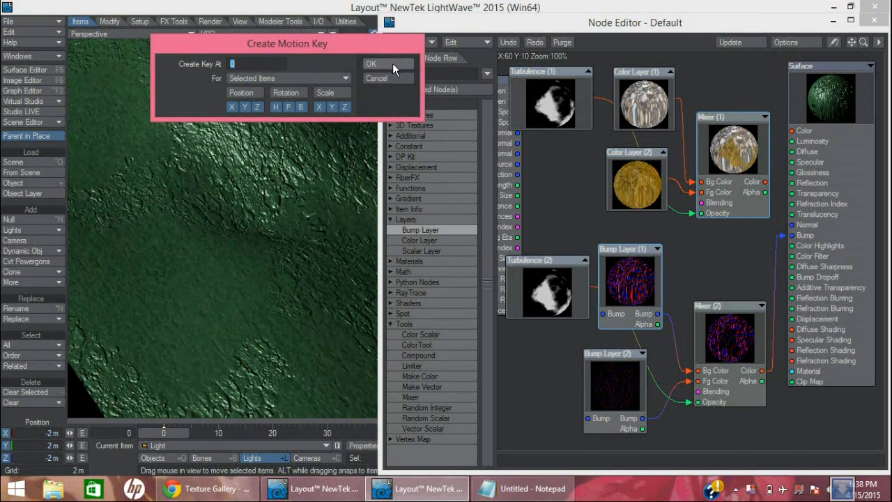
{"action": "left_click", "coordinate": [390, 79]}
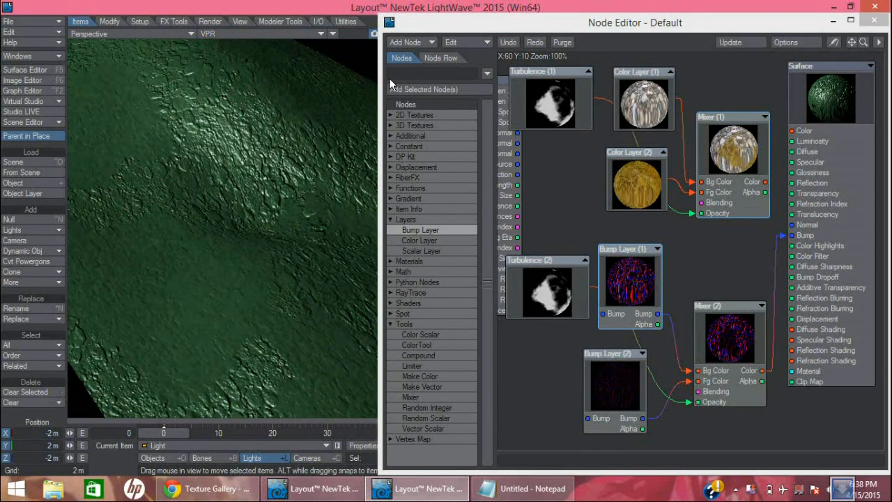
Check the light's type, color and intensity in its properties
{"action": "key", "text": "p"}
{"action": "left_click_drag", "start_coordinate": [479, 34], "coordinate": [363, 57]}
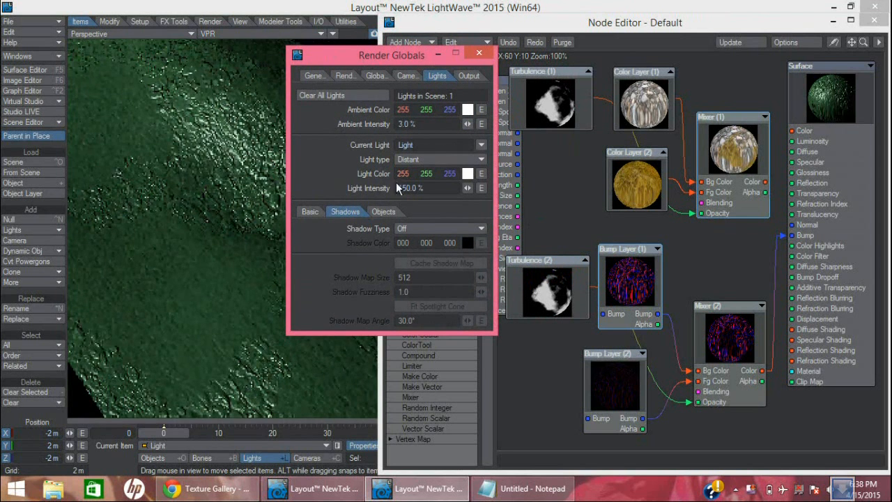
{"action": "left_click", "coordinate": [479, 53]}
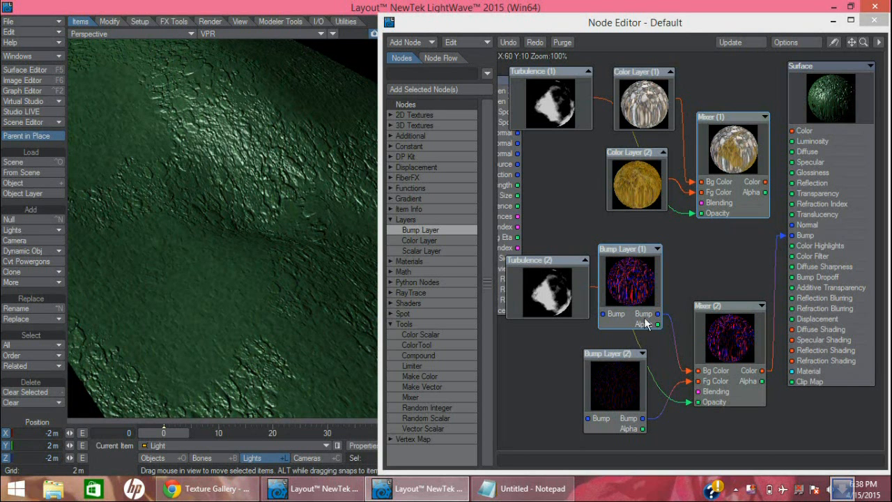
Set Bump Layer (2)'s Texture Amplitude to 3.0
{"action": "double_click", "coordinate": [601, 384]}
{"action": "left_click_drag", "start_coordinate": [299, 182], "coordinate": [223, 177]}
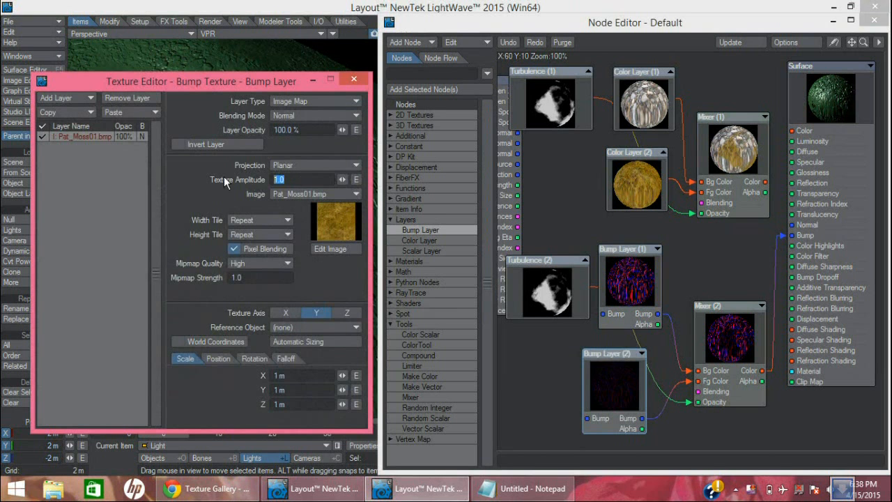
{"action": "type", "text": "3"}
{"action": "key", "text": "Tab"}
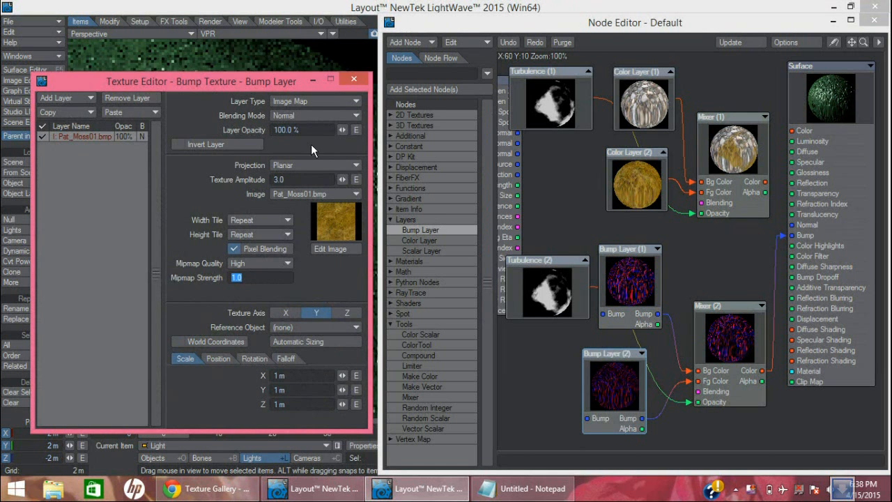
Create a reference clone of pat_Stones.bmp in the Image Editor and select the cloned image
{"action": "left_click", "coordinate": [354, 81]}
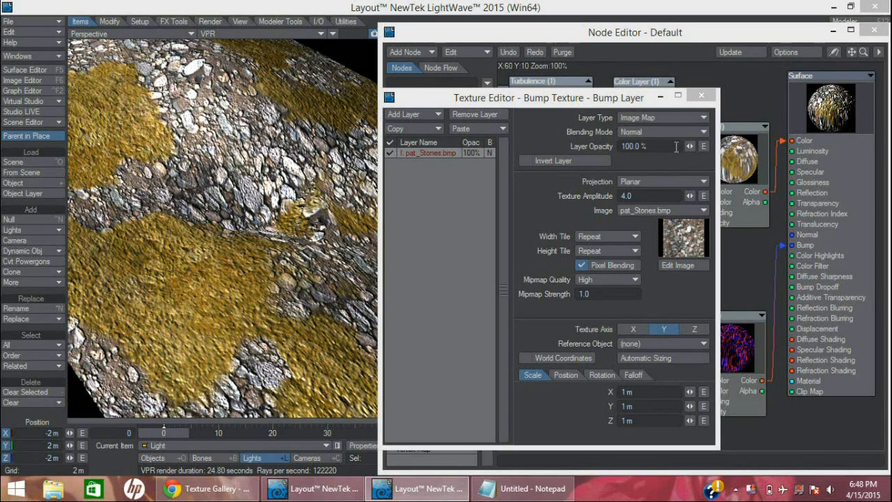
{"action": "left_click", "coordinate": [701, 95]}
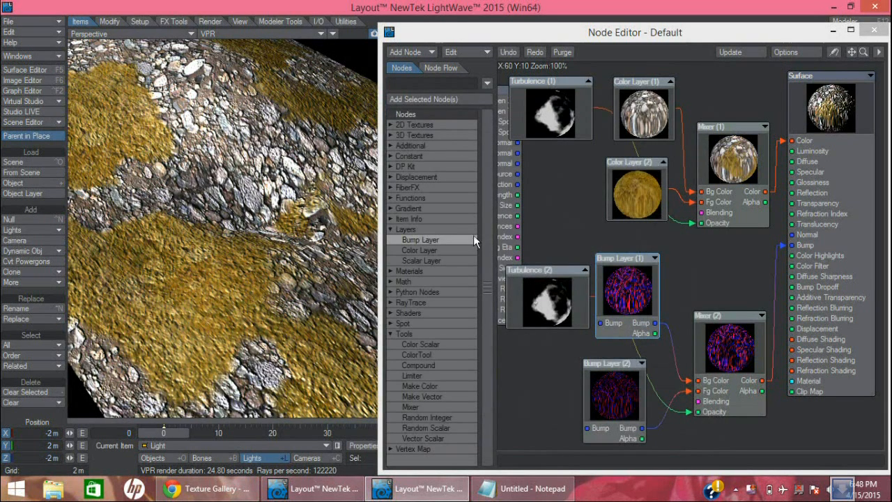
{"action": "left_click", "coordinate": [24, 80]}
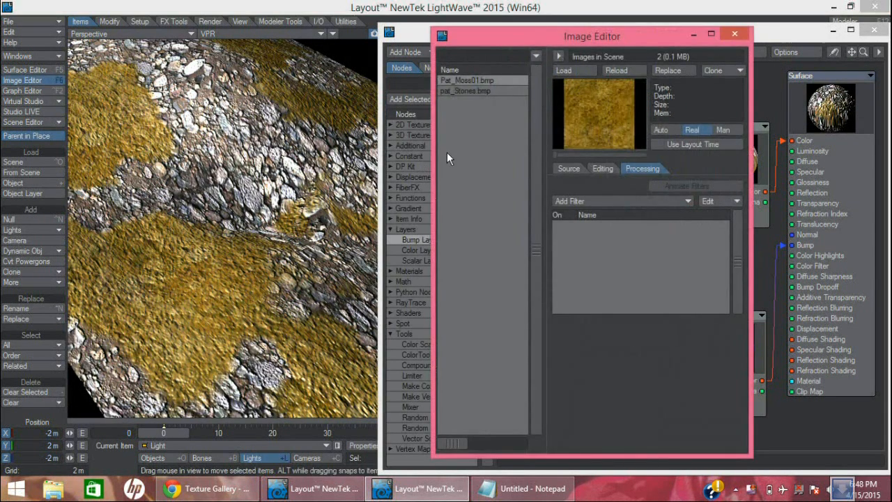
{"action": "left_click", "coordinate": [487, 91]}
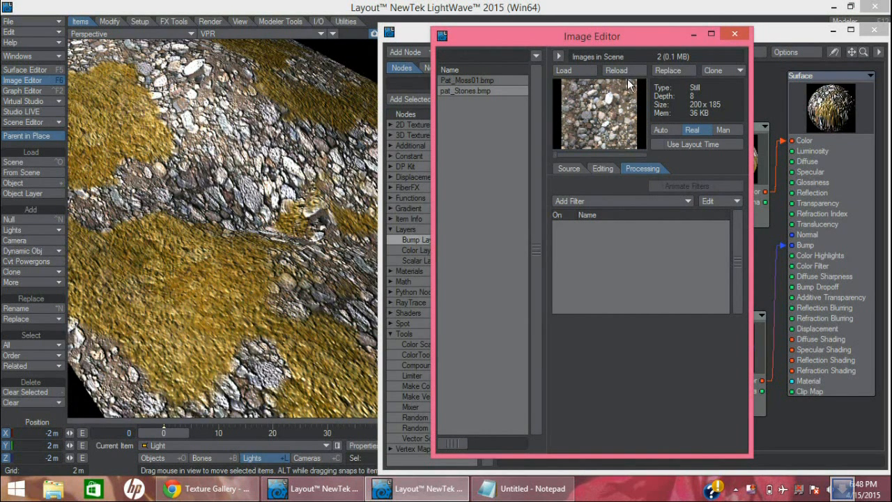
{"action": "left_click", "coordinate": [711, 70]}
{"action": "left_click", "coordinate": [479, 104]}
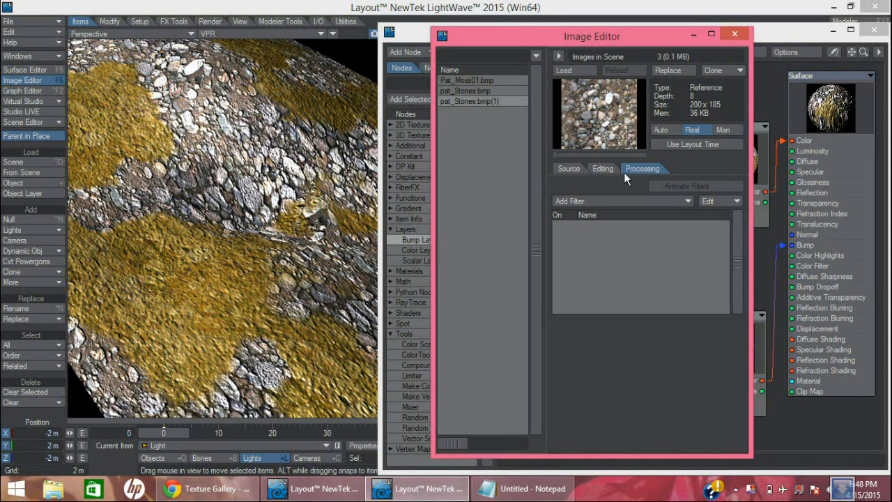
Add a Full Precision Blur filter to the cloned stones image
{"action": "left_click", "coordinate": [600, 202]}
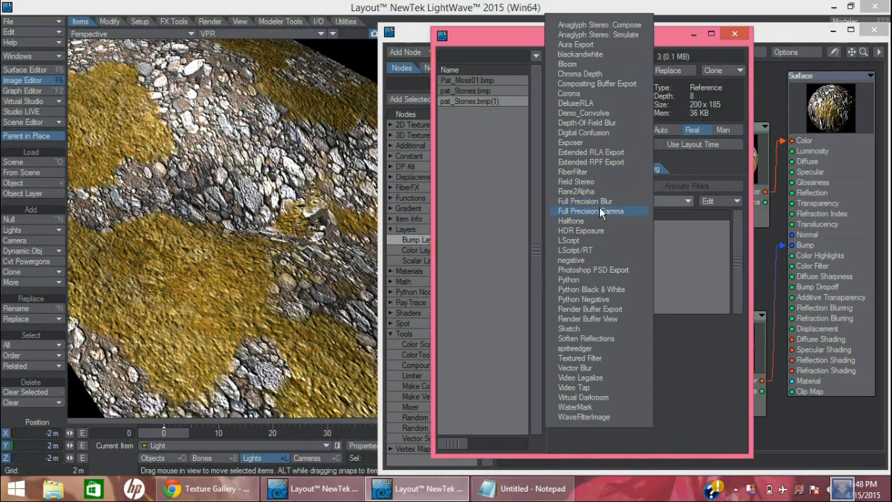
{"action": "left_click", "coordinate": [601, 202]}
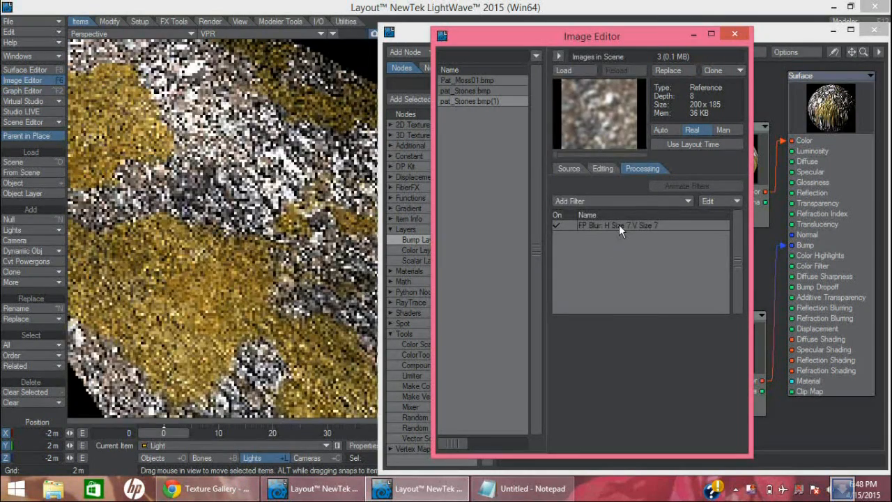
{"action": "left_click", "coordinate": [619, 225]}
Set the blur filter's Horizontal and Vertical Size to 3 and both Strength values to 50%
{"action": "double_click", "coordinate": [619, 225]}
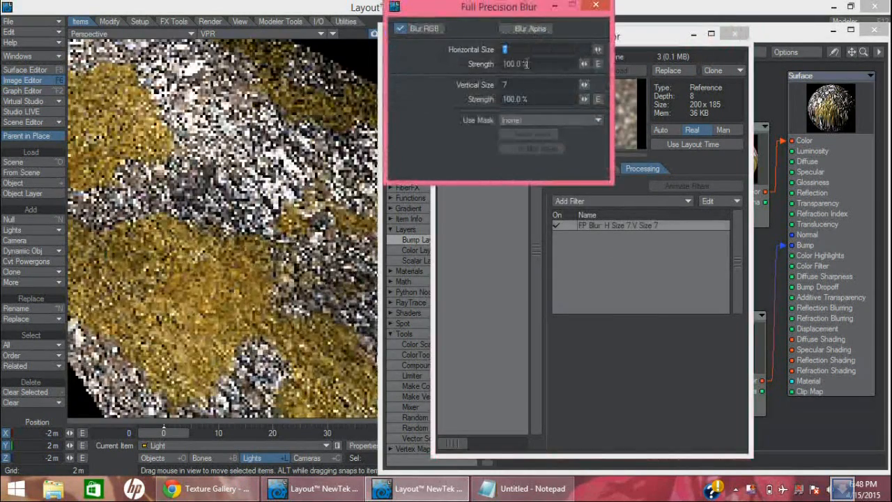
{"action": "type", "text": "3"}
{"action": "key", "text": "Tab"}
{"action": "key", "text": "Tab"}
{"action": "type", "text": "3"}
{"action": "key", "text": "Tab"}
{"action": "left_click", "coordinate": [534, 64]}
{"action": "type", "text": "50"}
{"action": "key", "text": "Tab"}
{"action": "key", "text": "Tab"}
{"action": "type", "text": "50"}
{"action": "key", "text": "Tab"}
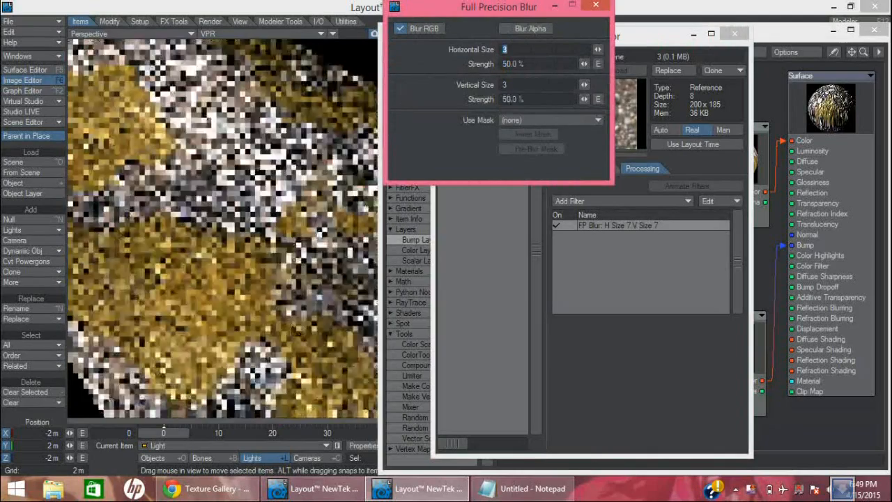
{"action": "left_click", "coordinate": [596, 5]}
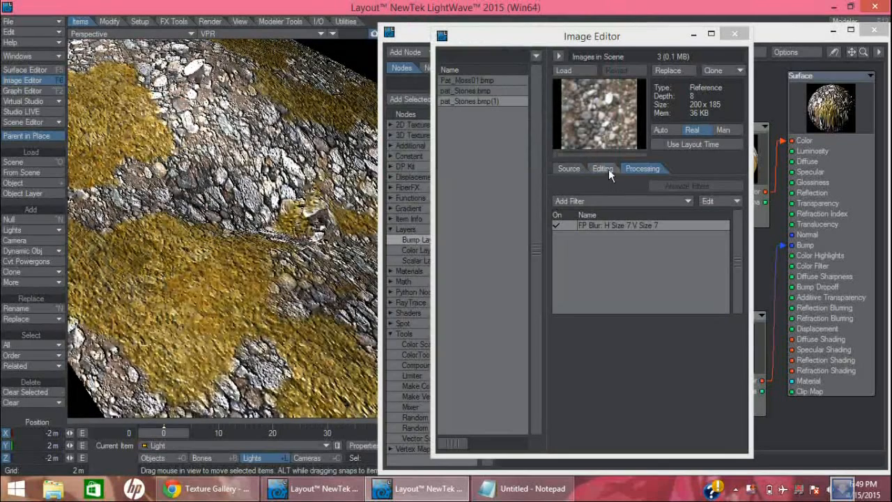
Raise the cloned stones image's Contrast to 0.52 and lower its Gamma to 0.24
{"action": "left_click", "coordinate": [605, 168]}
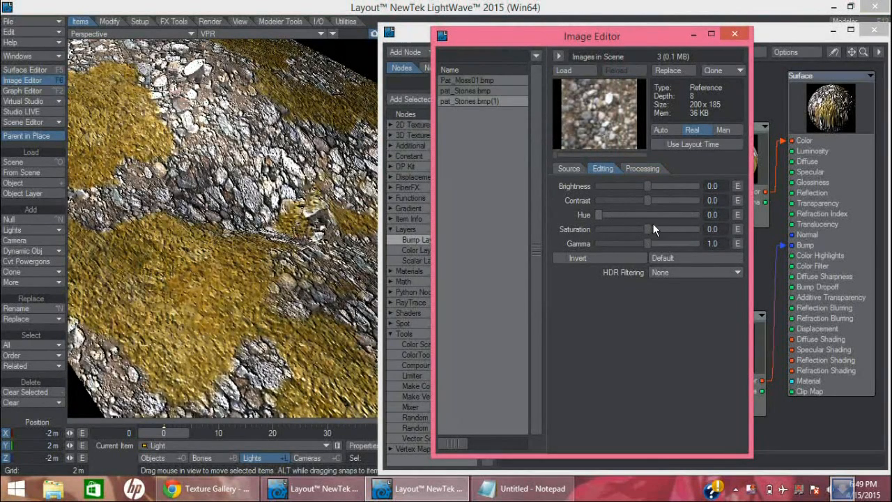
{"action": "left_click_drag", "start_coordinate": [648, 200], "coordinate": [673, 200]}
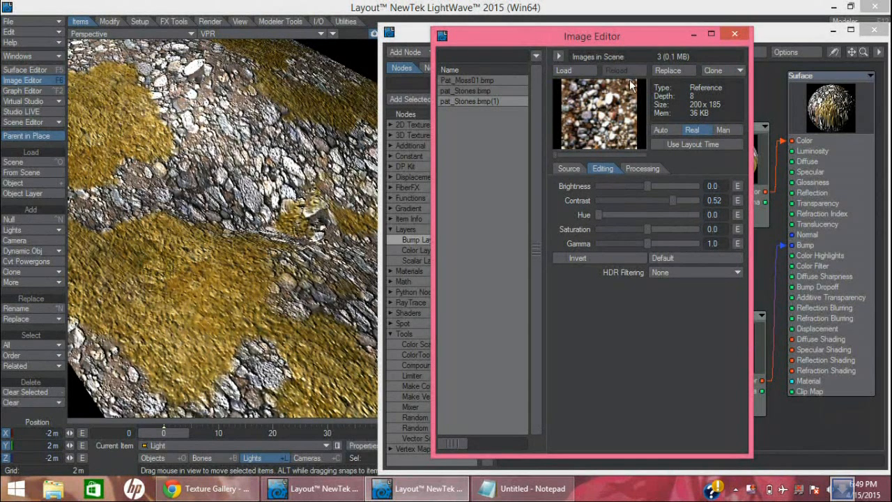
{"action": "left_click_drag", "start_coordinate": [645, 241], "coordinate": [611, 242]}
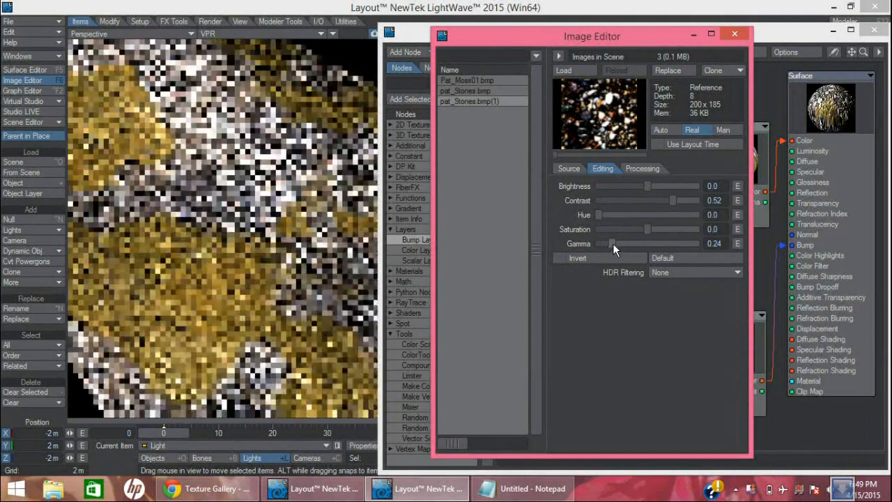
{"action": "left_click", "coordinate": [733, 33]}
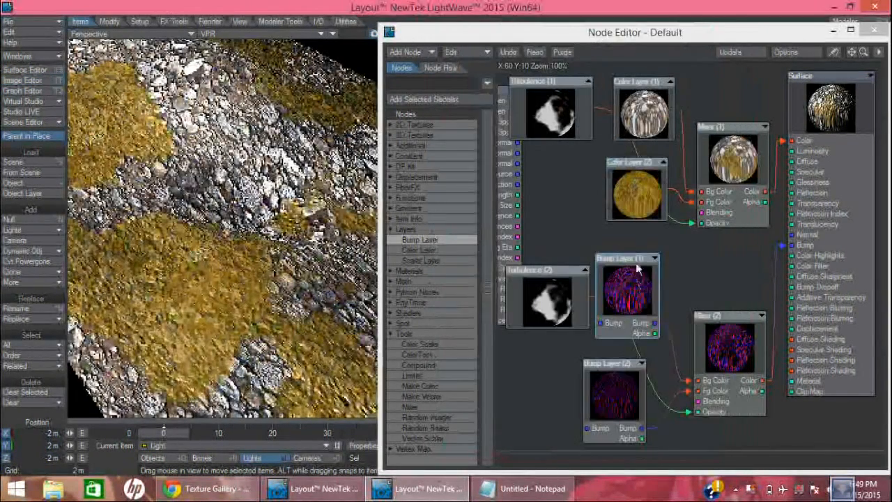
Assign pat_Stones.bmp(1) as the image of the Bump Layer (1) node
{"action": "double_click", "coordinate": [628, 293]}
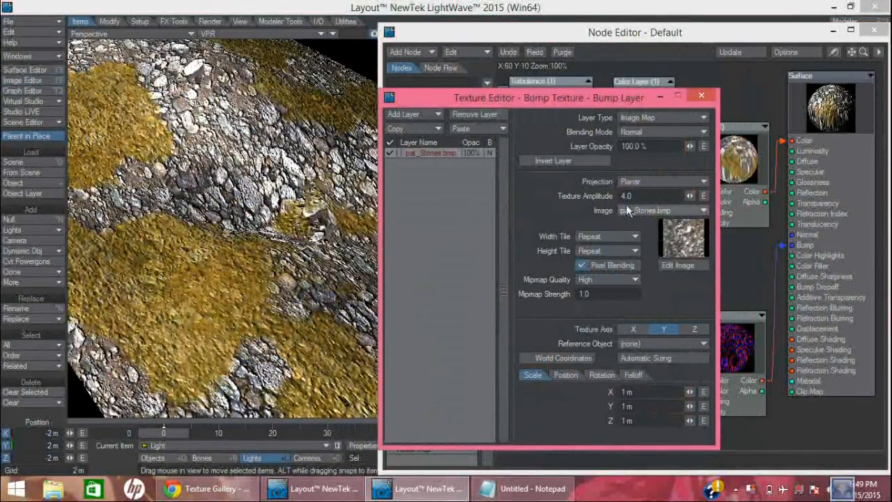
{"action": "left_click", "coordinate": [639, 210]}
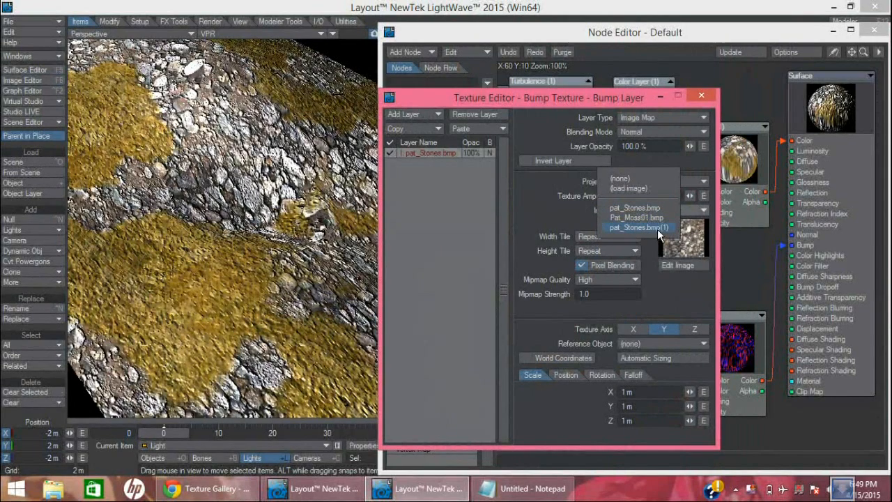
{"action": "left_click", "coordinate": [658, 227]}
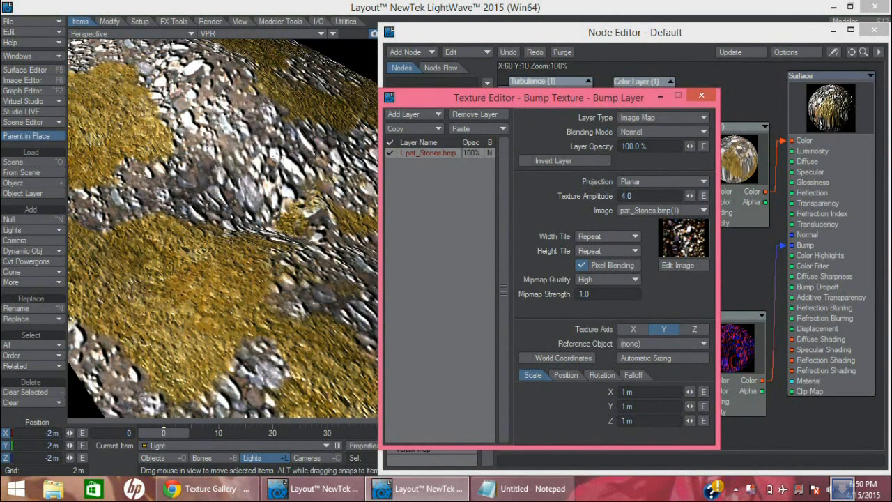
Set Bump Layer (1)'s Texture Amplitude to 5.0 and close the Node Editor
{"action": "left_click", "coordinate": [650, 197]}
{"action": "type", "text": "5"}
{"action": "key", "text": "Tab"}
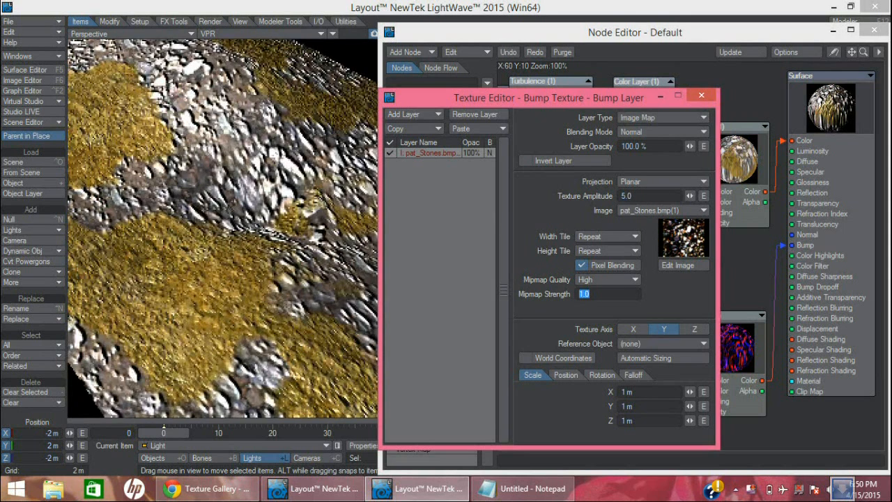
{"action": "left_click", "coordinate": [701, 96]}
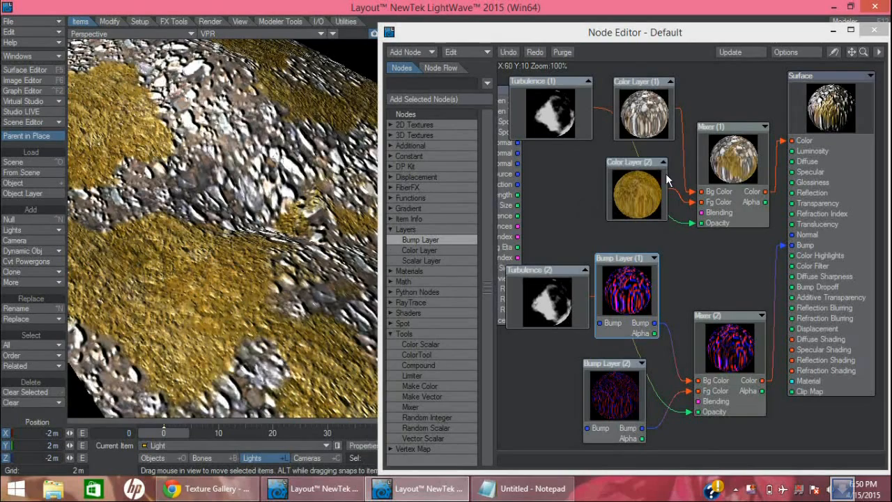
{"action": "left_click", "coordinate": [874, 32]}
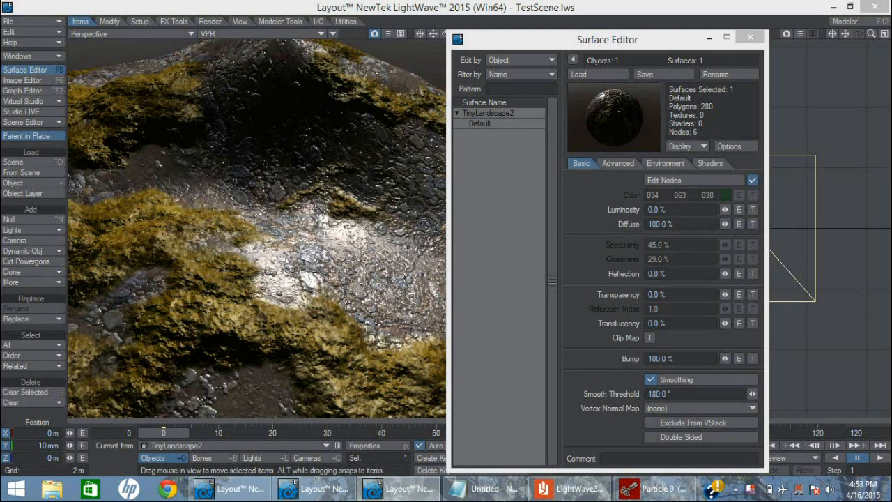
Open Bump Layer (1) inside the TinyLandscape2 surface's Compound (1) node and select its texture layer that has no image
{"action": "left_click", "coordinate": [700, 181]}
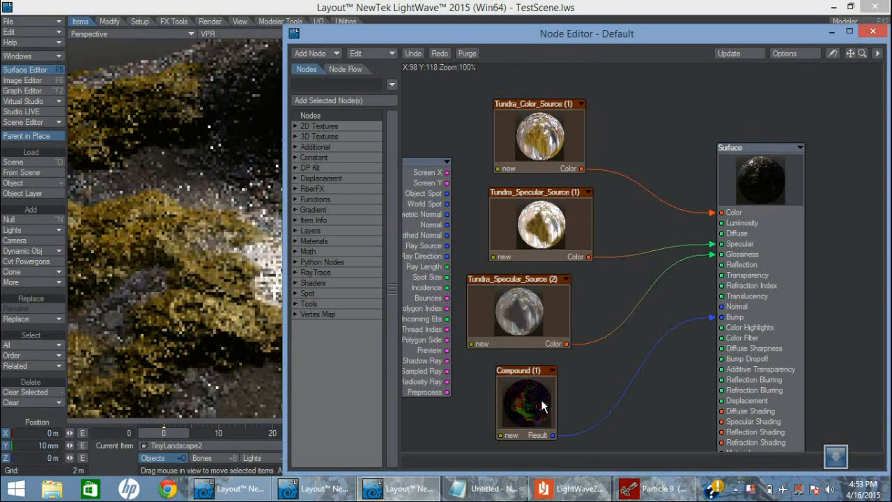
{"action": "double_click", "coordinate": [520, 374]}
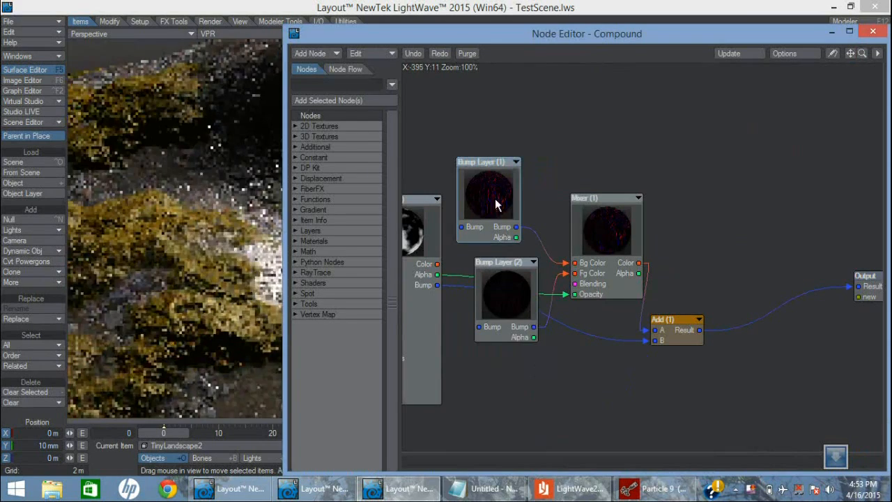
{"action": "double_click", "coordinate": [496, 200]}
{"action": "left_click", "coordinate": [494, 105]}
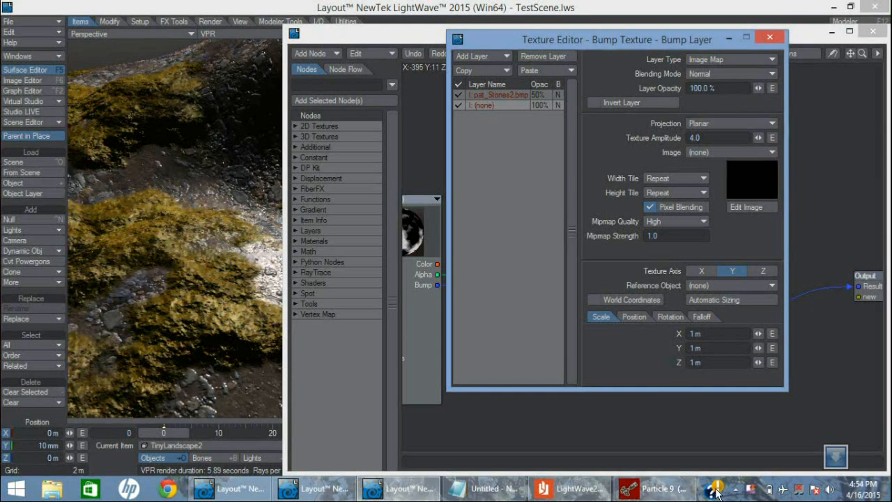
Switch to Particle 9 to examine the darkened stones bump image, and return to Layout
{"action": "left_click", "coordinate": [655, 489]}
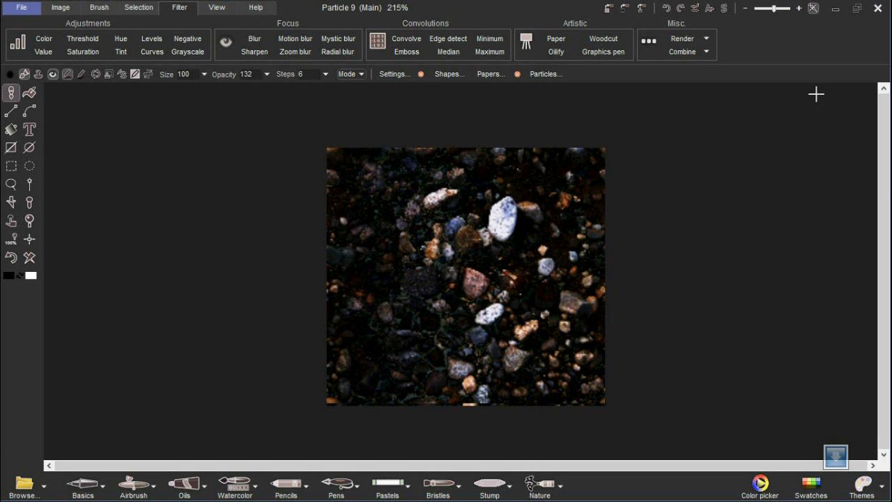
{"action": "left_click", "coordinate": [835, 10]}
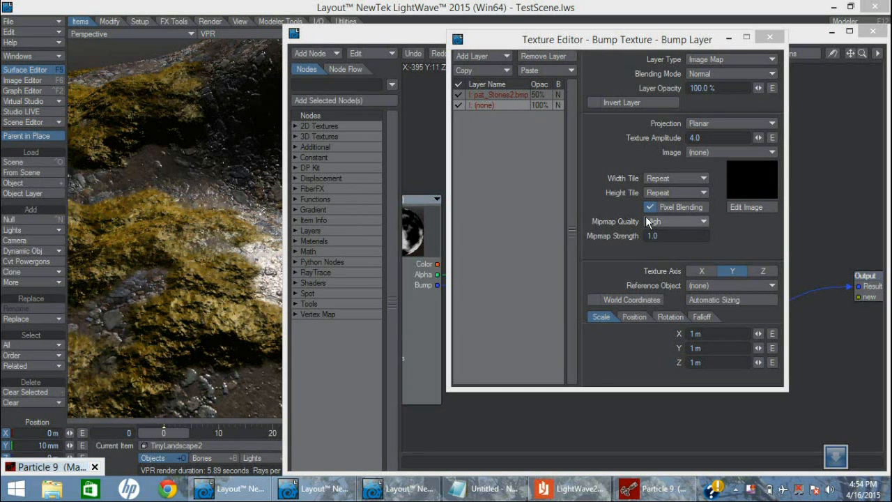
Assign pat_Stones_bump.bmp to Bump Layer (1)'s second texture layer and close the Texture Editor
{"action": "left_click", "coordinate": [498, 104]}
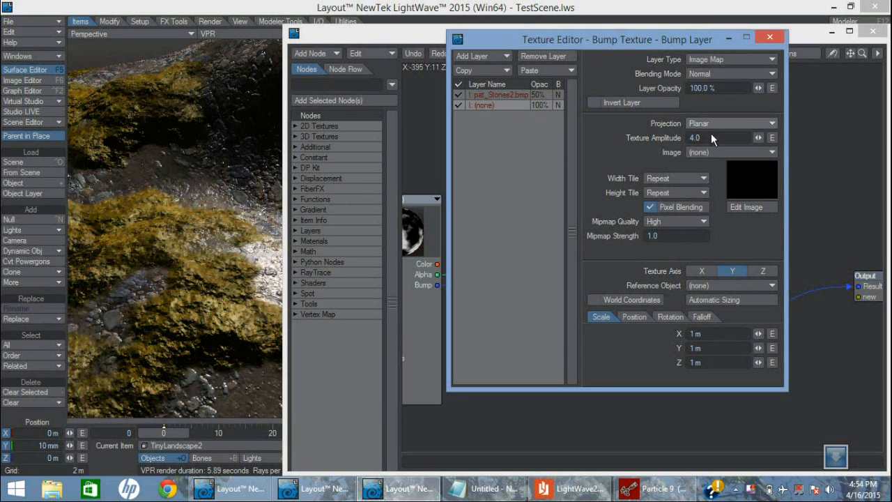
{"action": "left_click", "coordinate": [708, 152]}
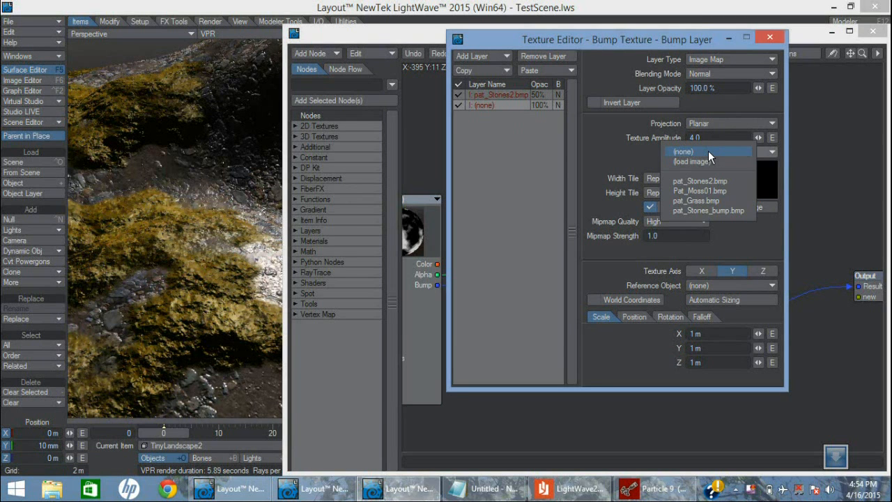
{"action": "left_click", "coordinate": [715, 207]}
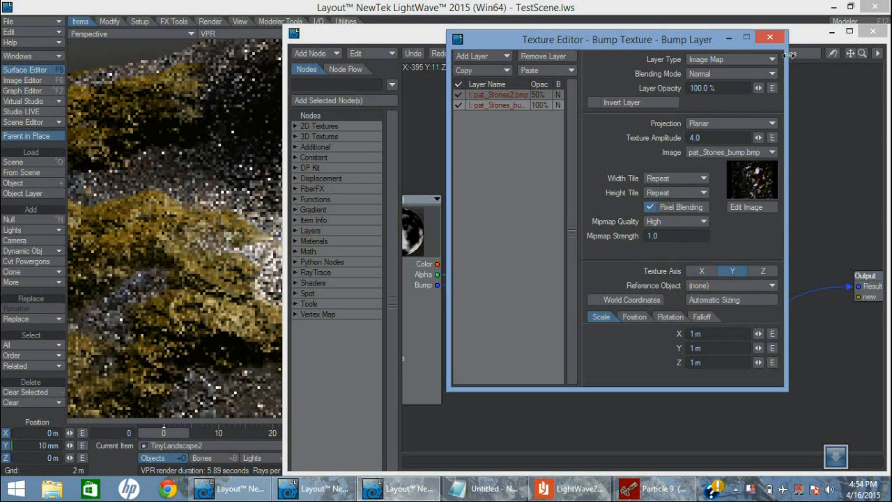
{"action": "left_click", "coordinate": [769, 38]}
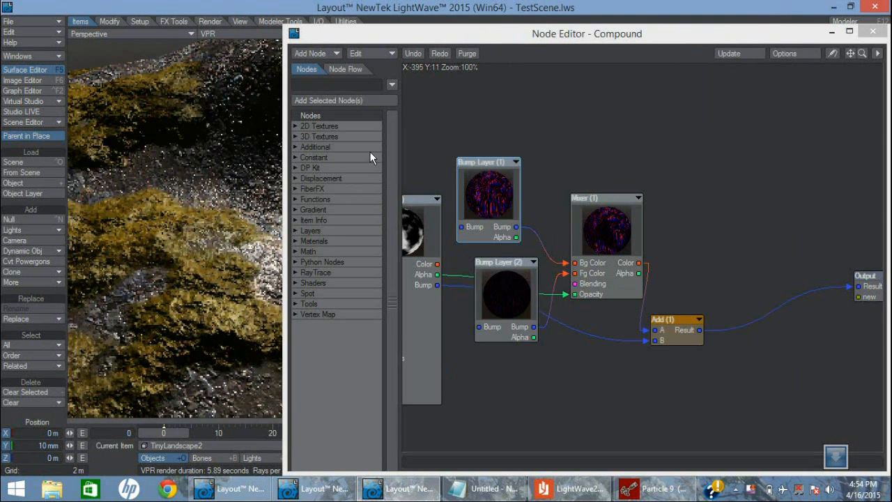
Save the current object as TinyLandscape2.lwo in the Landscape2 folder, overwriting the existing file
{"action": "left_click", "coordinate": [34, 21]}
{"action": "mouse_move", "coordinate": [35, 58]}
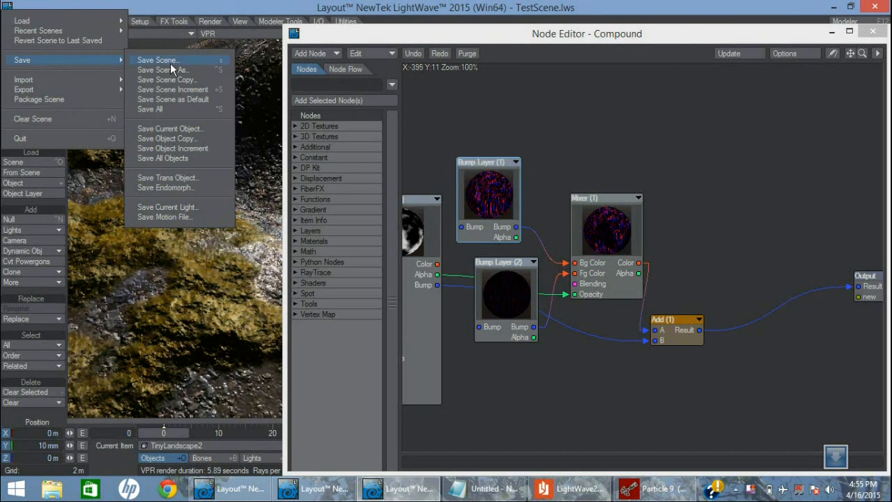
{"action": "left_click", "coordinate": [195, 128]}
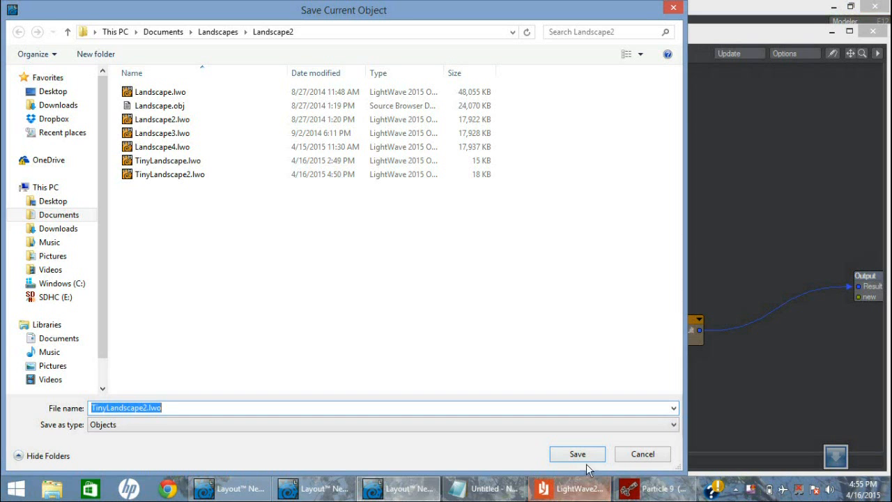
{"action": "left_click", "coordinate": [592, 458]}
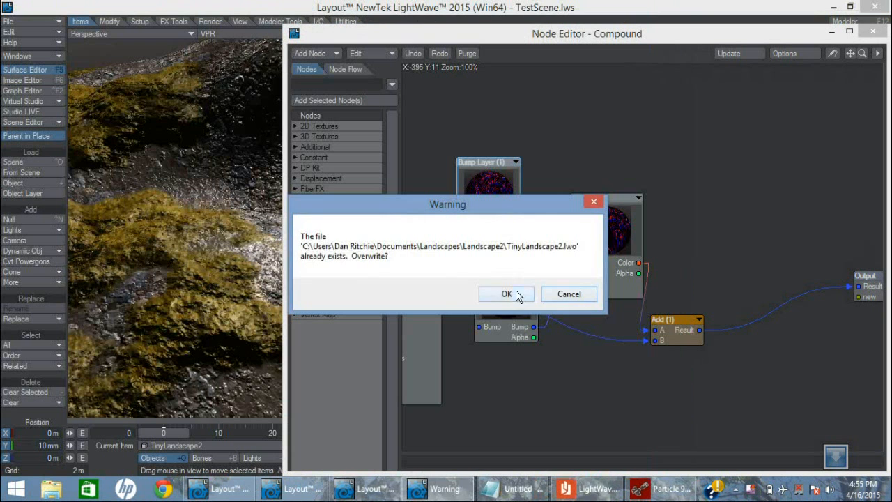
{"action": "left_click", "coordinate": [516, 293]}
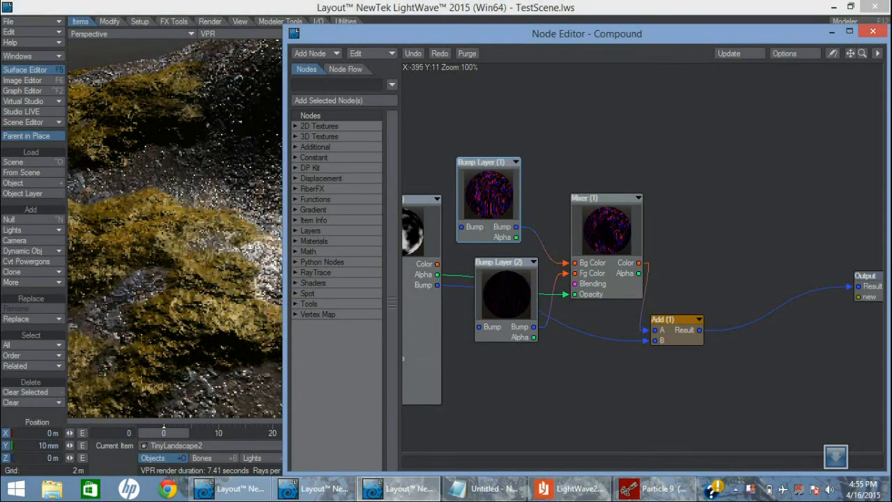
Go to the desktop and start a new, empty LightWave Layout session
{"action": "key", "text": "super+d"}
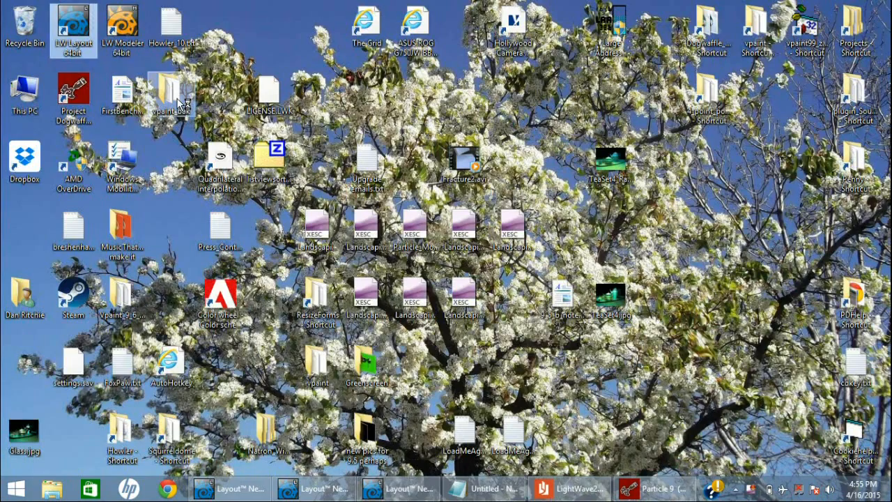
{"action": "key", "text": "super+d"}
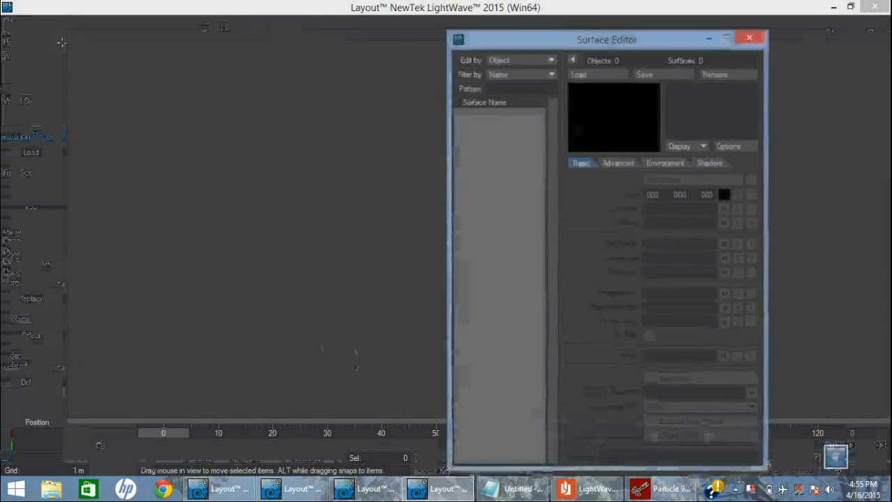
Load the TinyLandscape2.lwo object from the Landscape2 folder into the empty scene
{"action": "left_click", "coordinate": [44, 24]}
{"action": "mouse_move", "coordinate": [43, 24]}
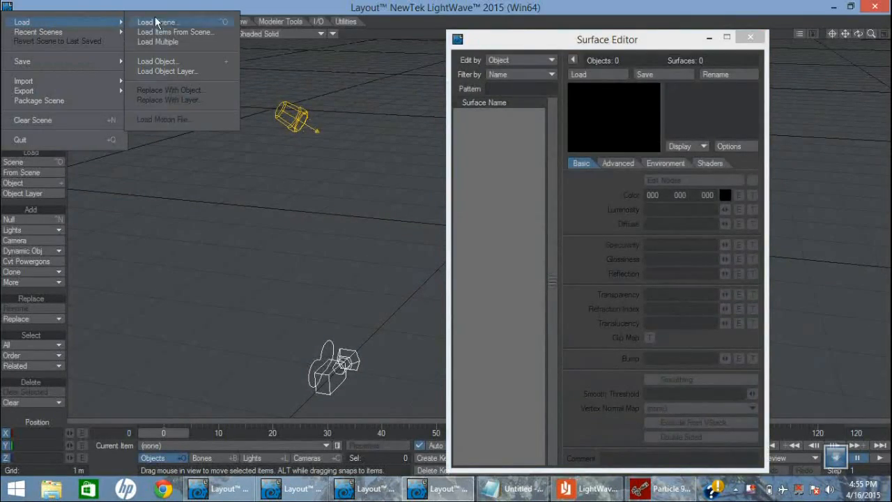
{"action": "left_click", "coordinate": [170, 60]}
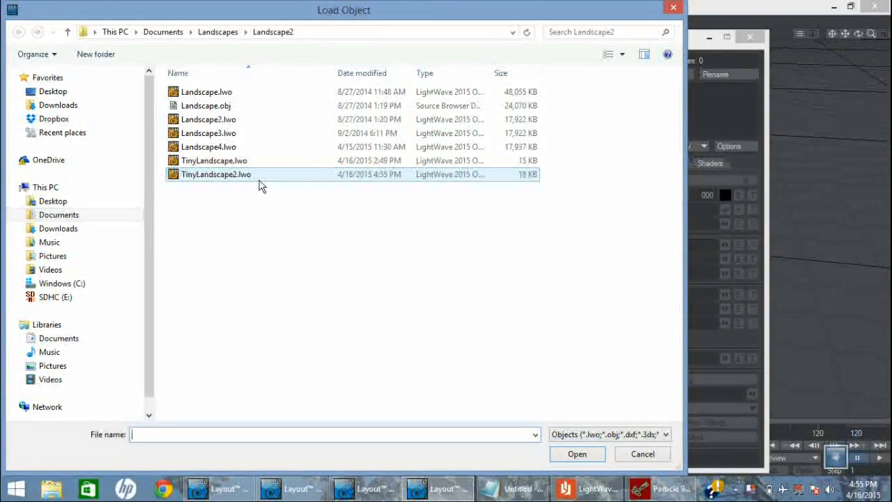
{"action": "double_click", "coordinate": [254, 183]}
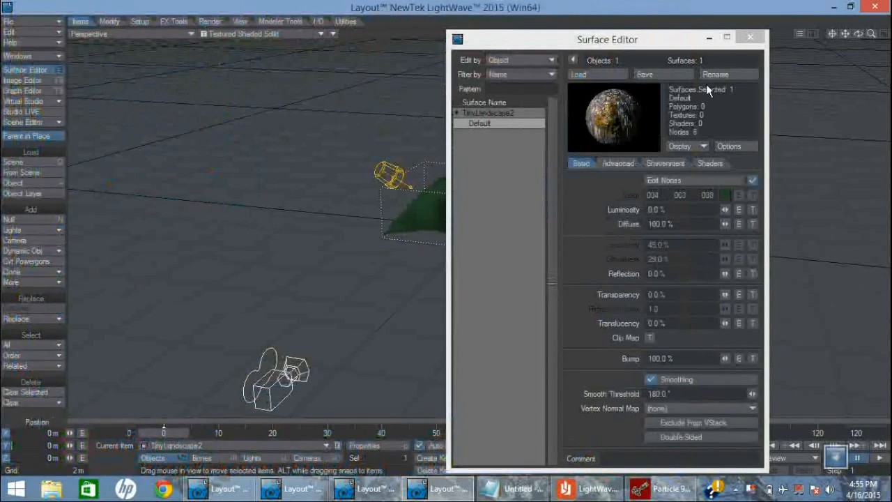
Move the Surface Editor aside and preview the terrain close up with VPR in the perspective viewport
{"action": "left_click_drag", "start_coordinate": [692, 43], "coordinate": [840, 73]}
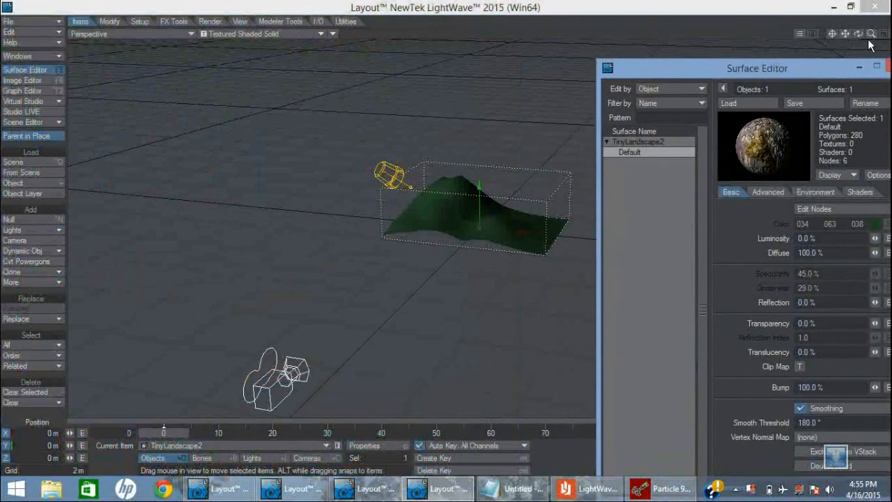
{"action": "left_click_drag", "start_coordinate": [872, 33], "coordinate": [229, 22]}
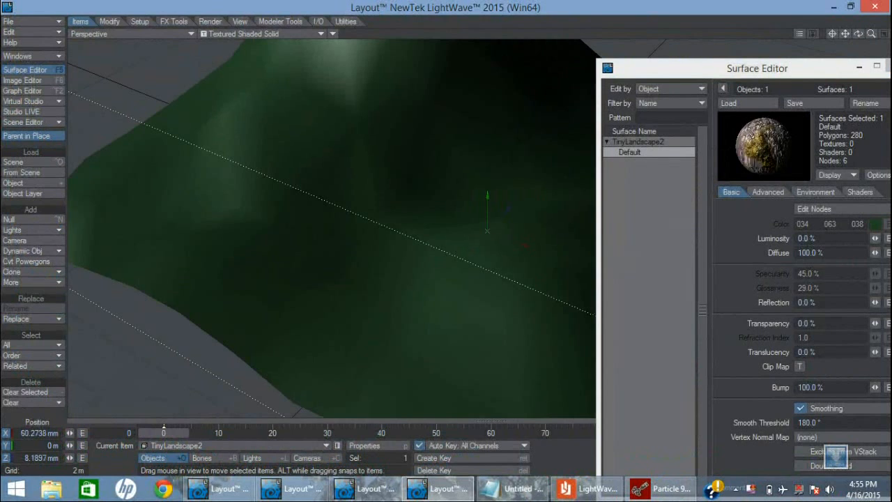
{"action": "left_click", "coordinate": [228, 35]}
{"action": "left_click", "coordinate": [219, 78]}
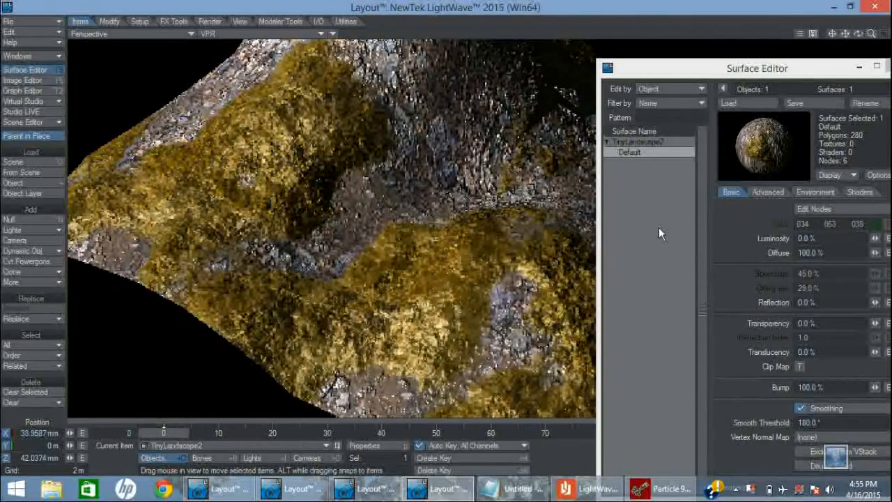
Inspect the pat_Stones_bump.bmp layer of Bump Layer (1) inside the Default surface's Compound (1) node, and close the Node Editor
{"action": "left_click_drag", "start_coordinate": [838, 73], "coordinate": [737, 42]}
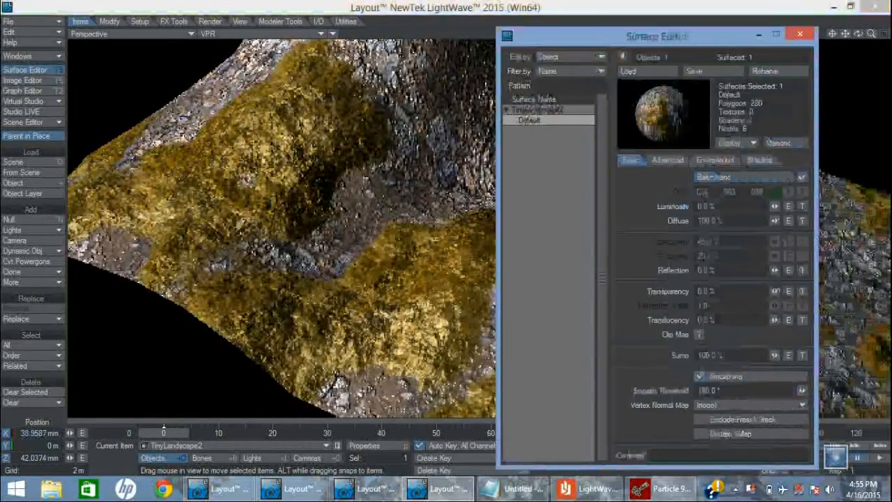
{"action": "left_click", "coordinate": [775, 179]}
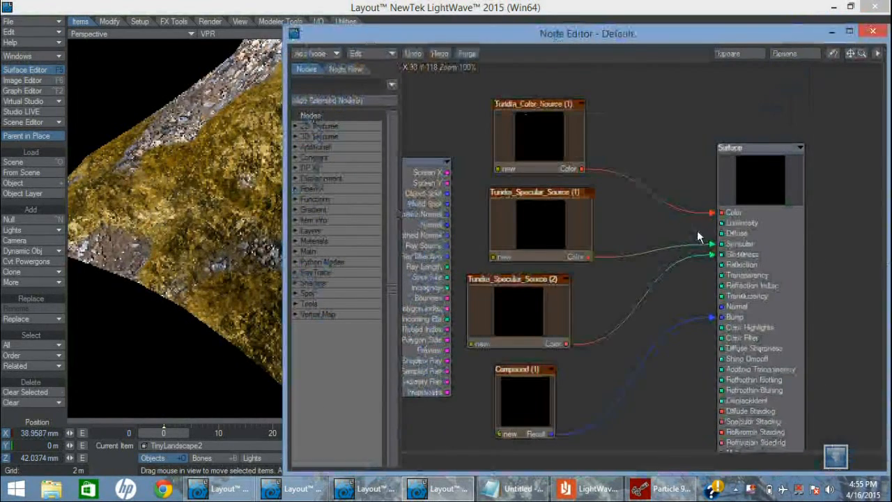
{"action": "double_click", "coordinate": [526, 396]}
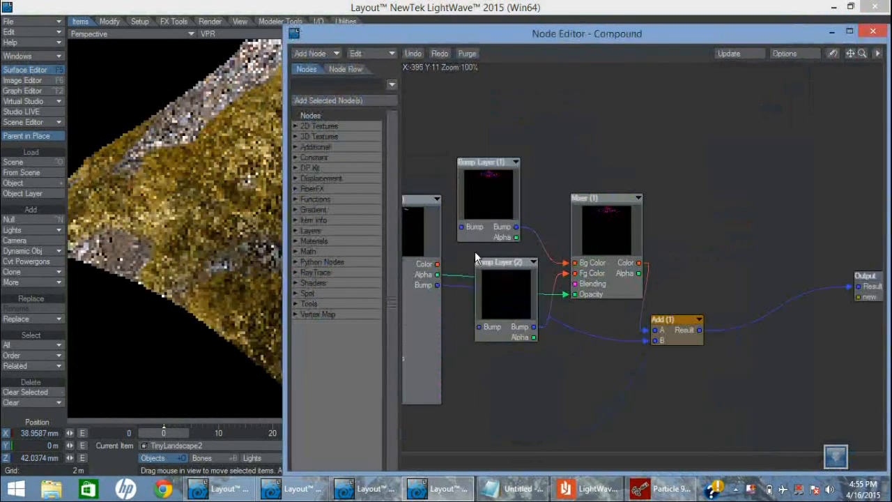
{"action": "double_click", "coordinate": [497, 267]}
{"action": "left_click", "coordinate": [437, 164]}
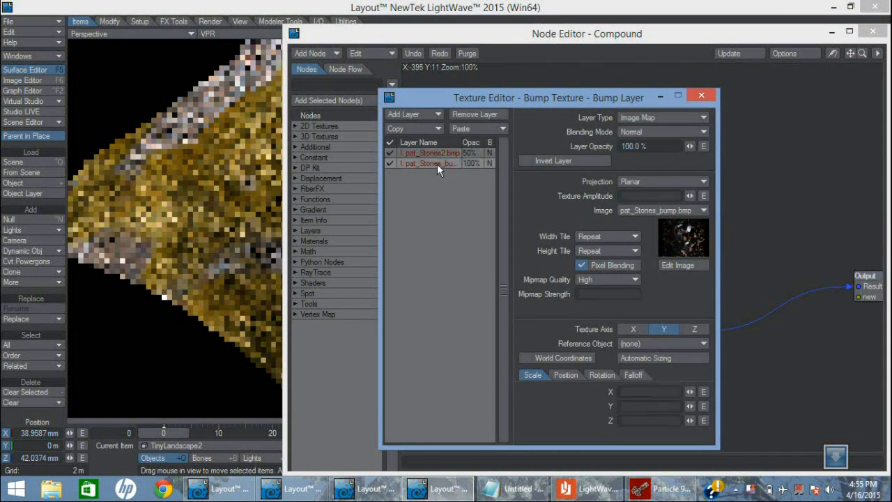
{"action": "left_click", "coordinate": [664, 95]}
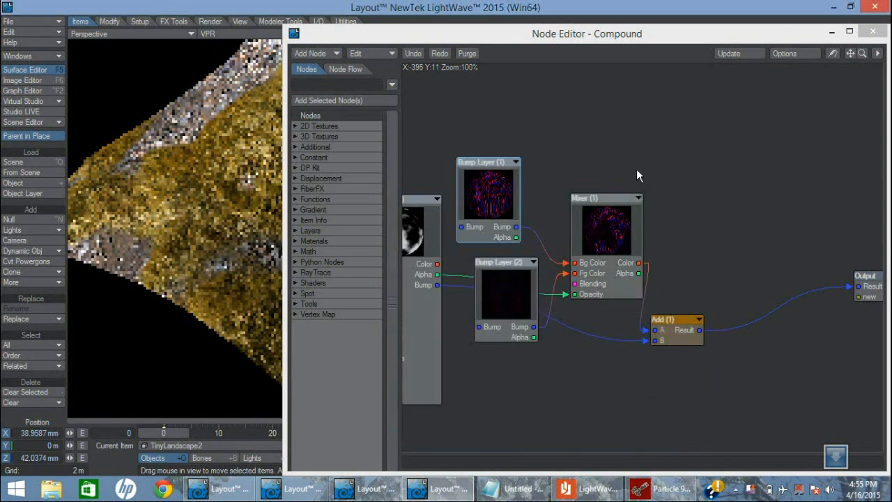
{"action": "left_click_drag", "start_coordinate": [740, 32], "coordinate": [696, 36]}
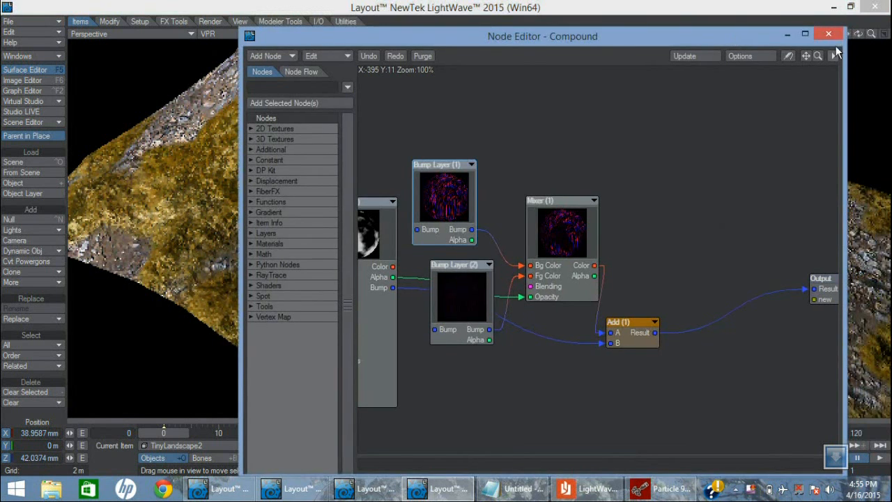
{"action": "left_click_drag", "start_coordinate": [821, 58], "coordinate": [801, 57]}
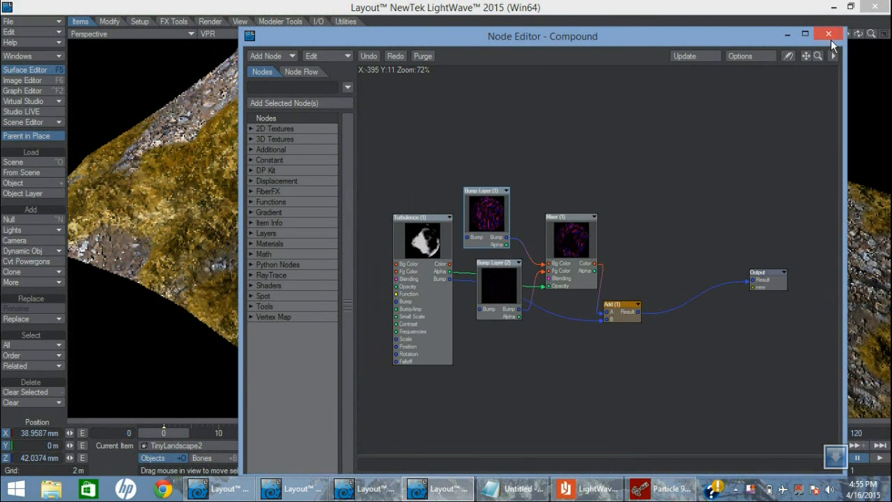
{"action": "left_click", "coordinate": [828, 35]}
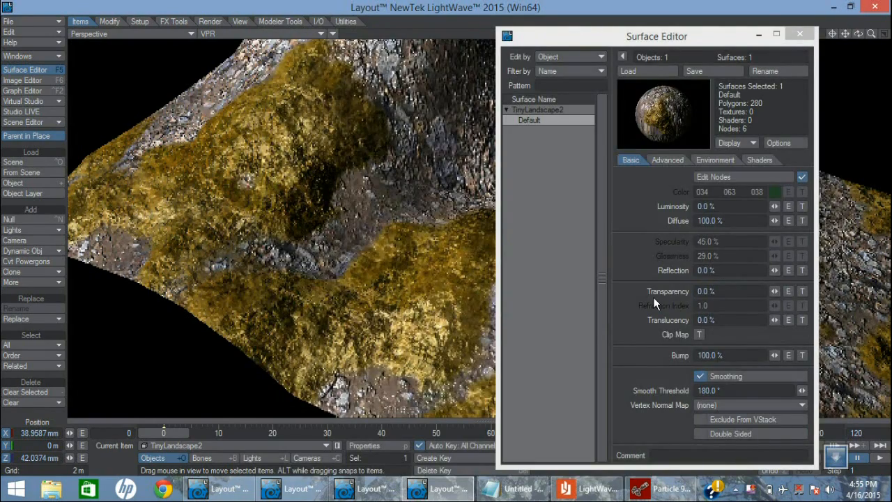
Move the Surface Editor clear of the terrain, and review the distant light's shadow and object settings
{"action": "left_click_drag", "start_coordinate": [568, 39], "coordinate": [693, 131]}
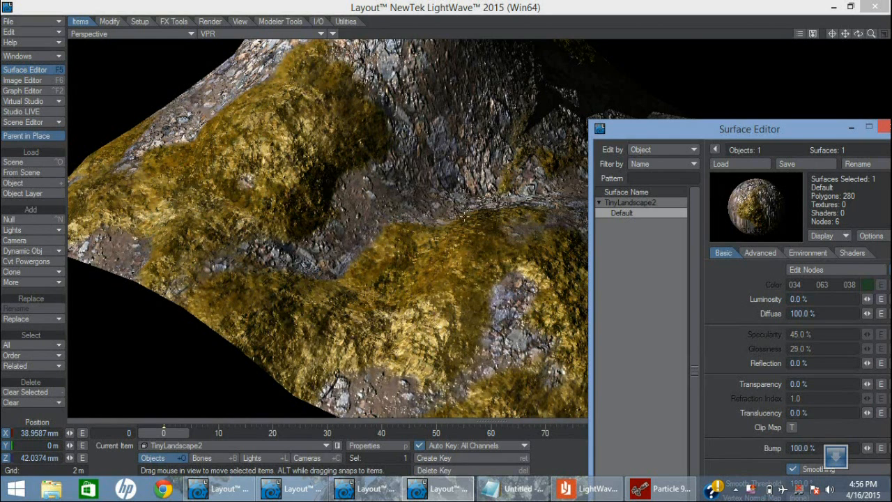
{"action": "left_click_drag", "start_coordinate": [662, 132], "coordinate": [732, 122]}
{"action": "left_click", "coordinate": [548, 14]}
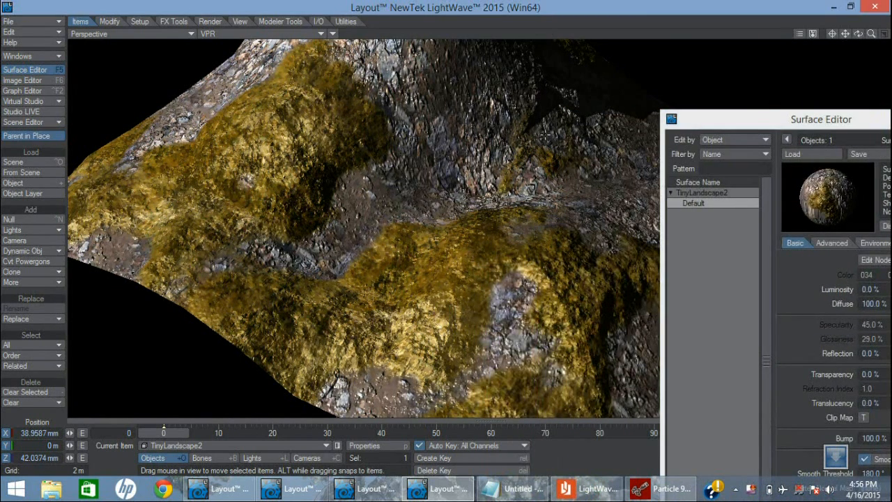
{"action": "key", "text": "shift+l"}
{"action": "key", "text": "p"}
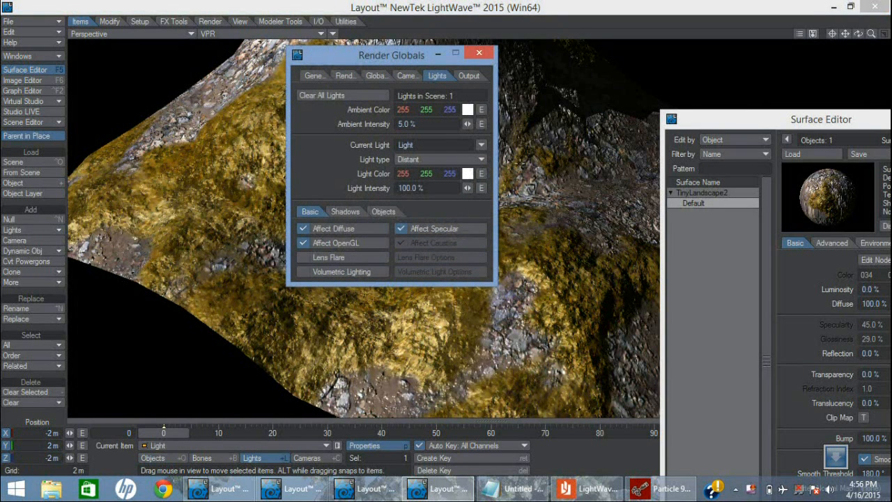
{"action": "left_click", "coordinate": [348, 213]}
{"action": "left_click", "coordinate": [401, 226]}
{"action": "left_click", "coordinate": [381, 216]}
{"action": "left_click", "coordinate": [479, 53]}
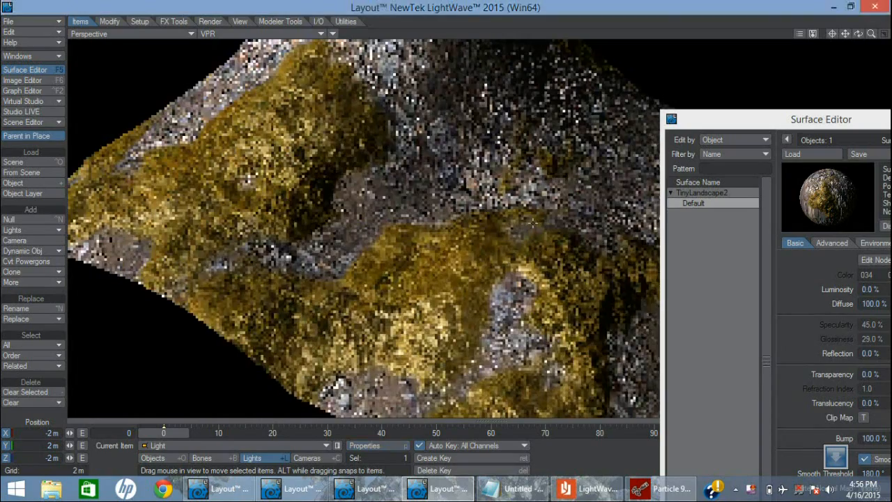
Open the Default surface's node network and add a Compound node between the Tundra source nodes and the Surface node
{"action": "left_click_drag", "start_coordinate": [705, 117], "coordinate": [494, 67]}
{"action": "left_click", "coordinate": [611, 207]}
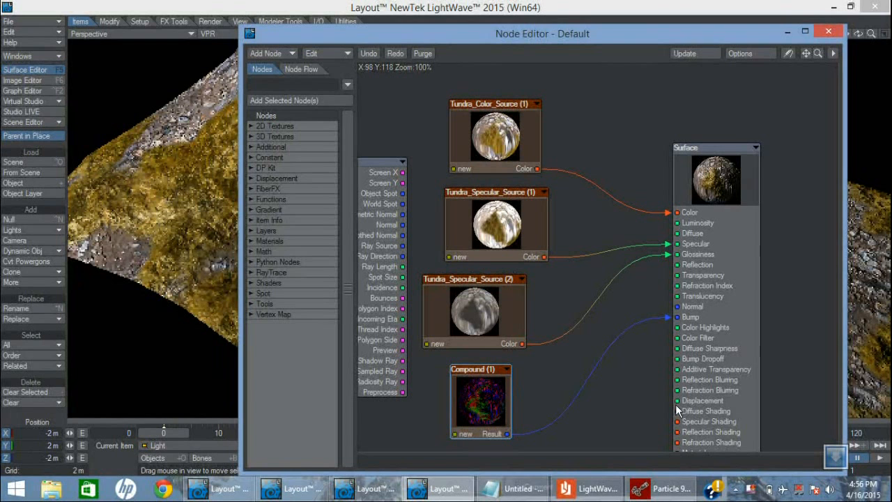
{"action": "left_click", "coordinate": [252, 304]}
{"action": "left_click", "coordinate": [288, 335]}
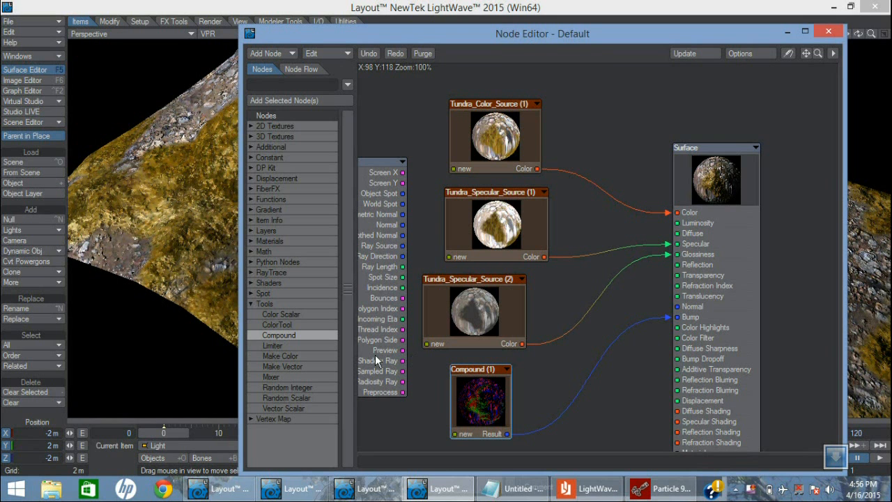
{"action": "left_click_drag", "start_coordinate": [281, 335], "coordinate": [590, 275]}
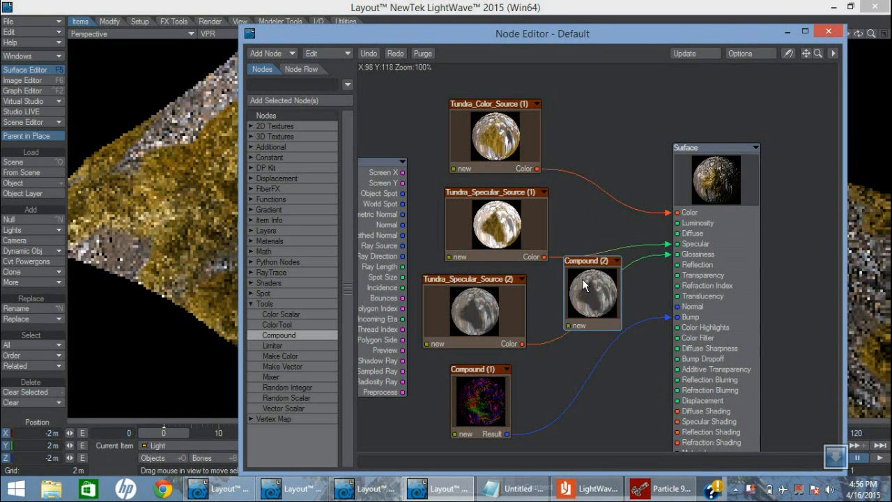
Look inside the new empty Compound node, return to the main network, and place the node between Compound (1) and Surface
{"action": "double_click", "coordinate": [590, 284]}
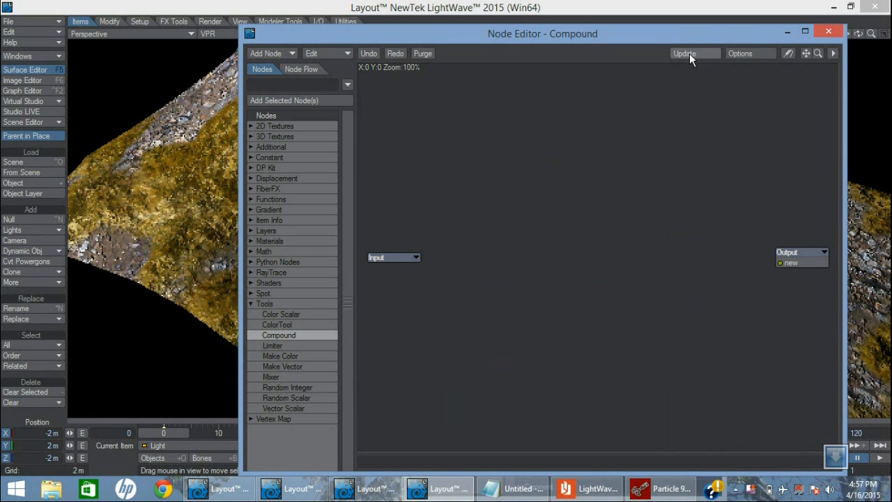
{"action": "double_click", "coordinate": [803, 254]}
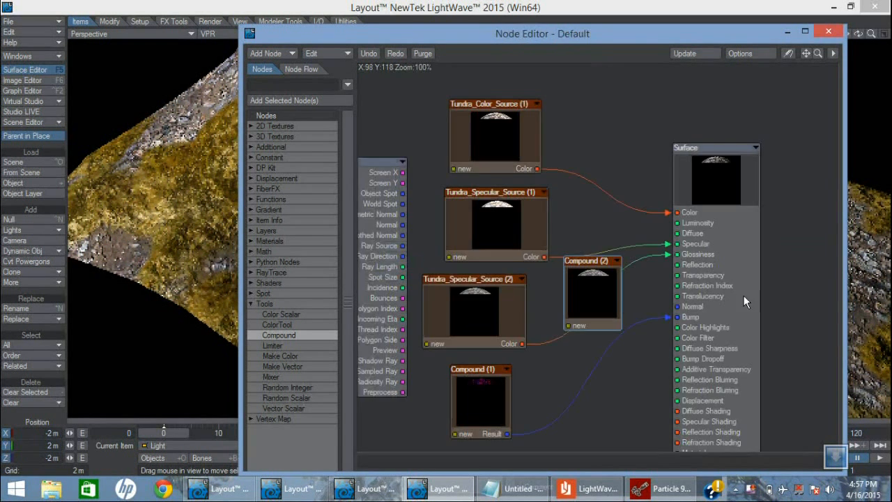
{"action": "left_click_drag", "start_coordinate": [593, 269], "coordinate": [588, 358]}
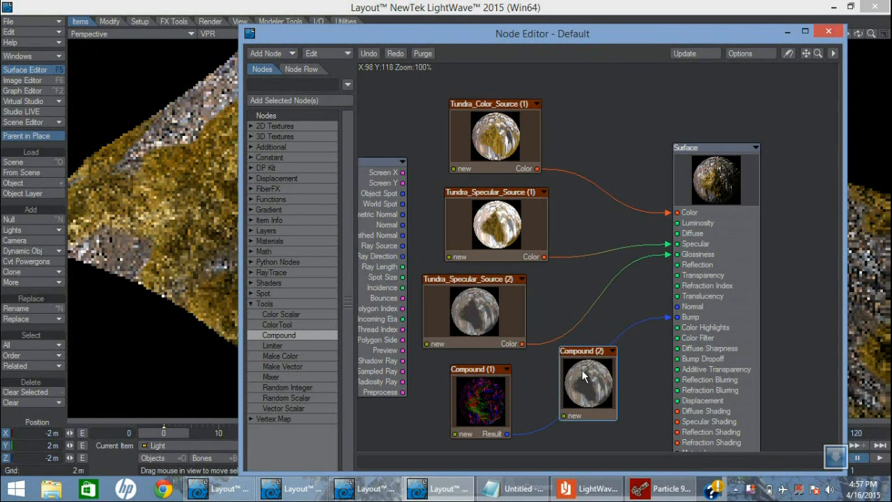
{"action": "left_click_drag", "start_coordinate": [592, 373], "coordinate": [620, 373]}
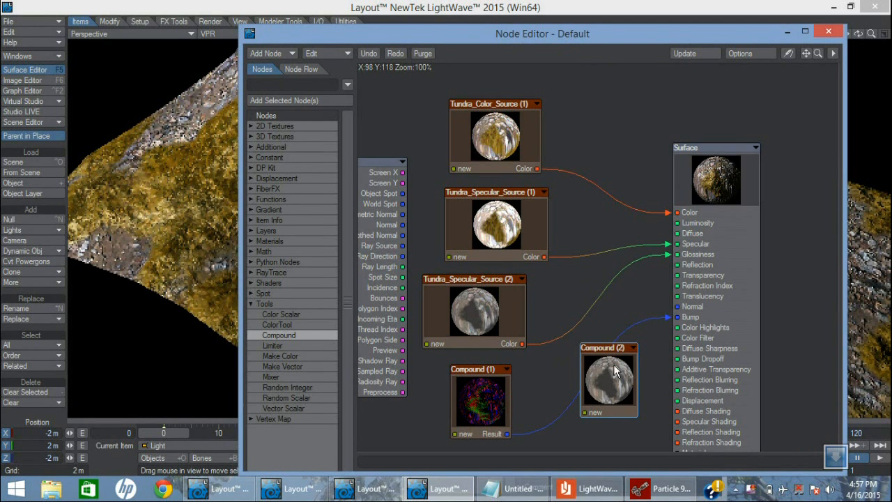
{"action": "left_click_drag", "start_coordinate": [610, 363], "coordinate": [592, 348]}
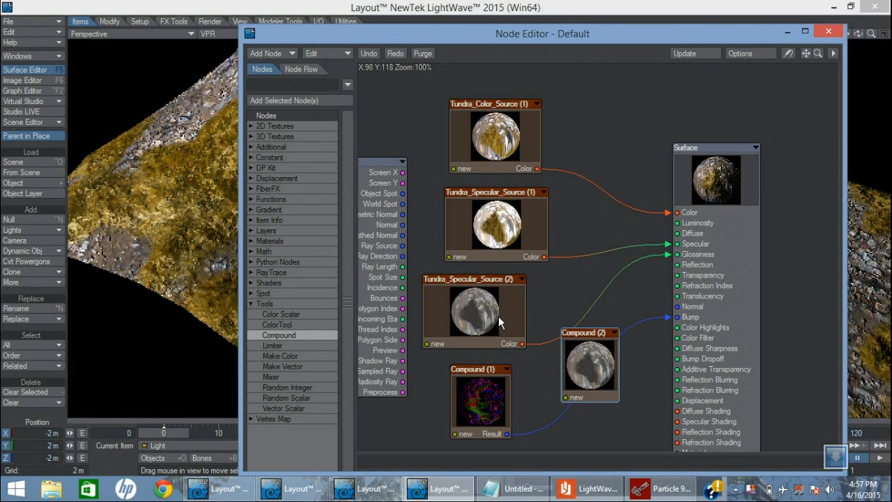
{"action": "left_click_drag", "start_coordinate": [584, 329], "coordinate": [591, 324]}
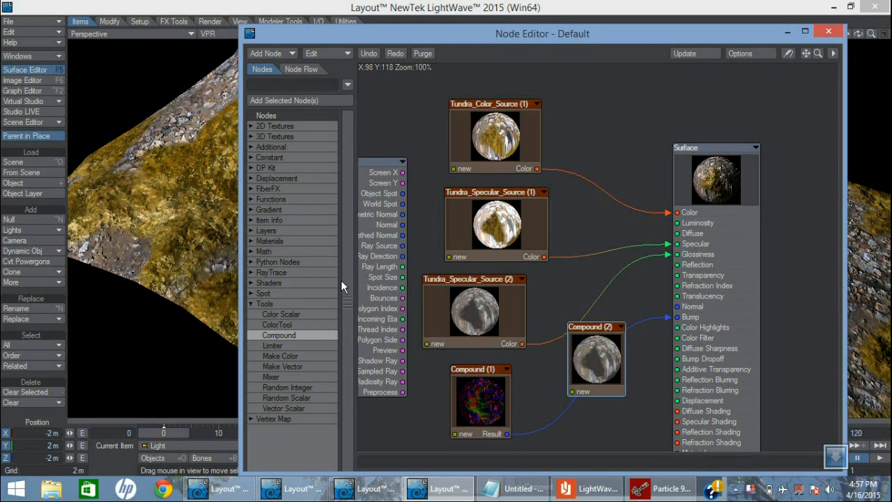
Switch to the Layout session with the ungrouped node network, maximize its Node Editor, and spread out the Surface, Turbulence (3) and Turbulence (2) nodes
{"action": "left_click", "coordinate": [243, 491]}
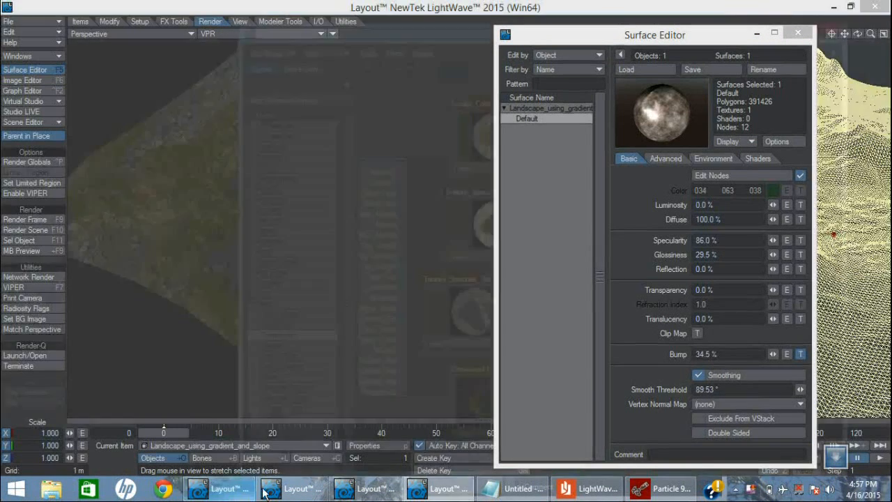
{"action": "left_click", "coordinate": [295, 492]}
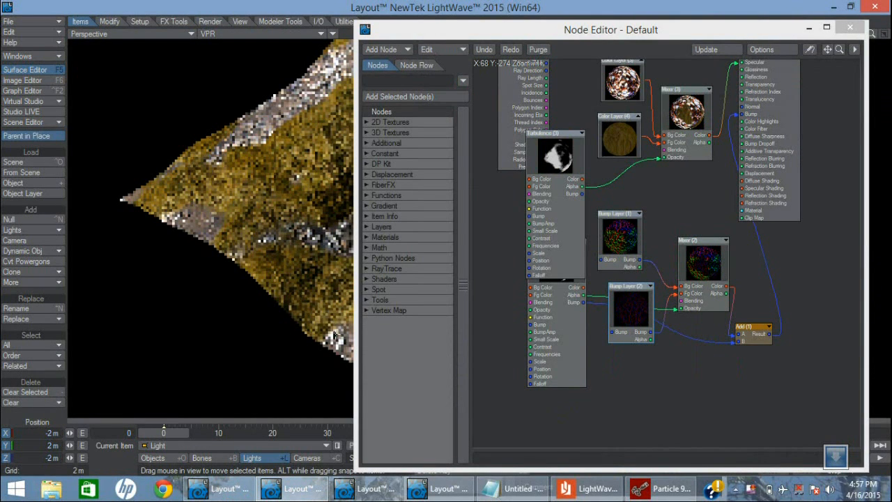
{"action": "double_click", "coordinate": [650, 31]}
{"action": "left_click_drag", "start_coordinate": [481, 69], "coordinate": [576, 172]}
{"action": "left_click_drag", "start_coordinate": [256, 119], "coordinate": [211, 146]}
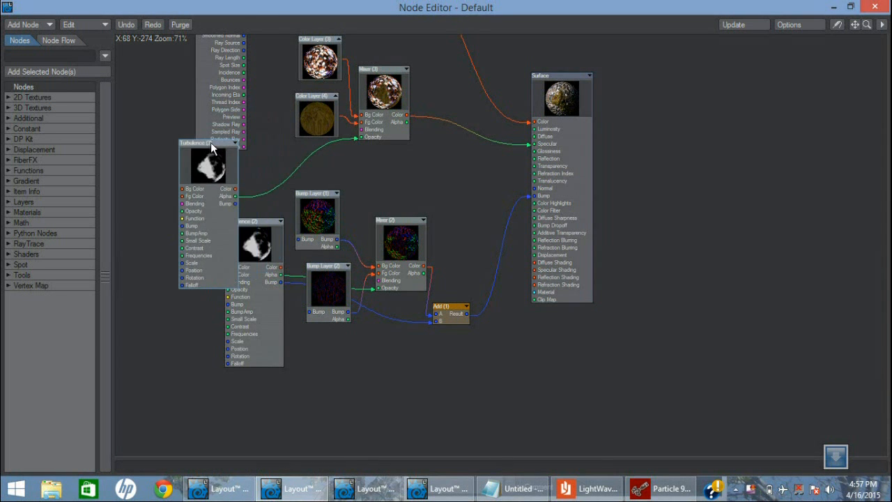
{"action": "left_click_drag", "start_coordinate": [253, 238], "coordinate": [235, 321]}
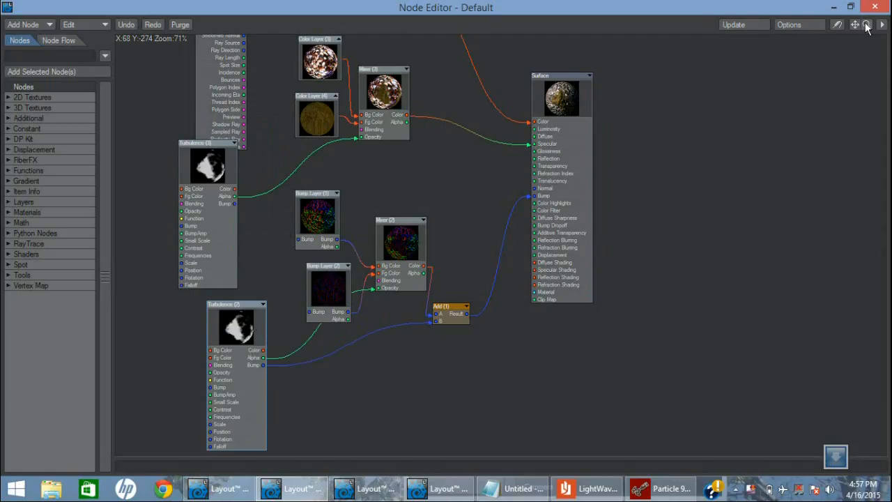
Move the Input node away from the texture nodes and add a Compound node to the network
{"action": "mouse_move", "coordinate": [854, 27]}
{"action": "left_mouse_down"}
{"action": "mouse_move", "coordinate": [856, 38]}
{"action": "mouse_move", "coordinate": [865, 28]}
{"action": "mouse_move", "coordinate": [861, 35]}
{"action": "mouse_move", "coordinate": [855, 25]}
{"action": "left_mouse_up"}
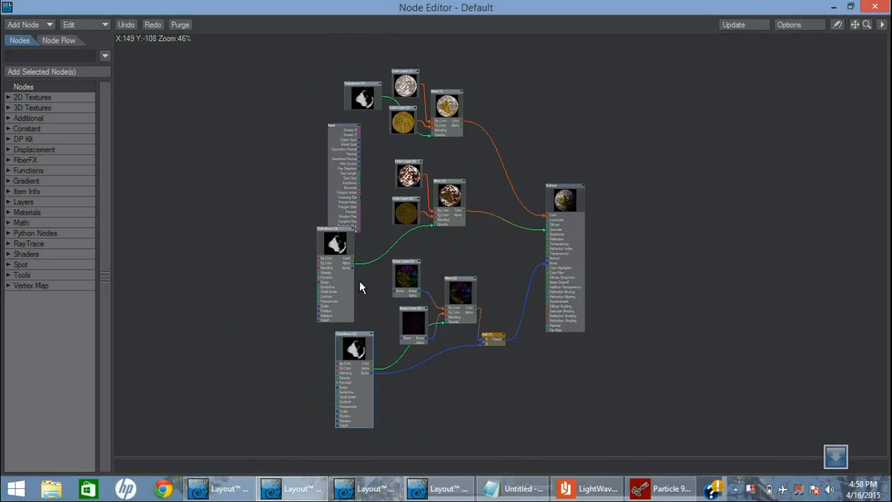
{"action": "left_click_drag", "start_coordinate": [332, 124], "coordinate": [268, 106]}
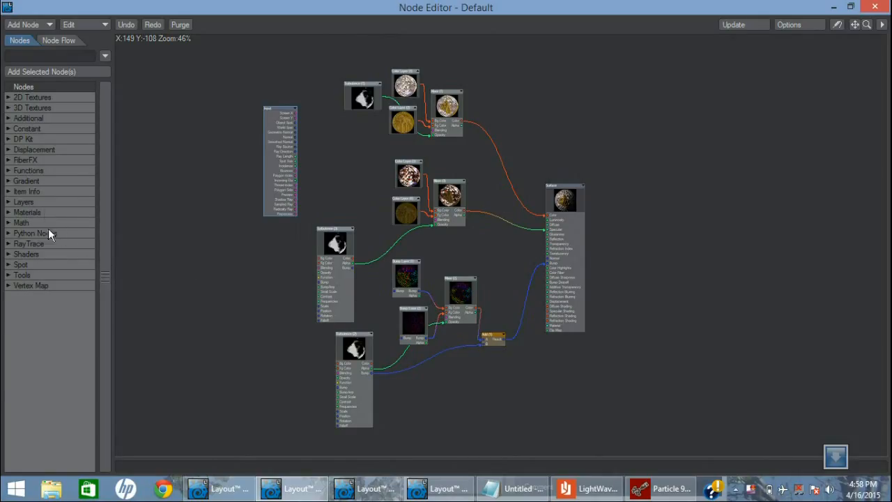
{"action": "left_click", "coordinate": [8, 276]}
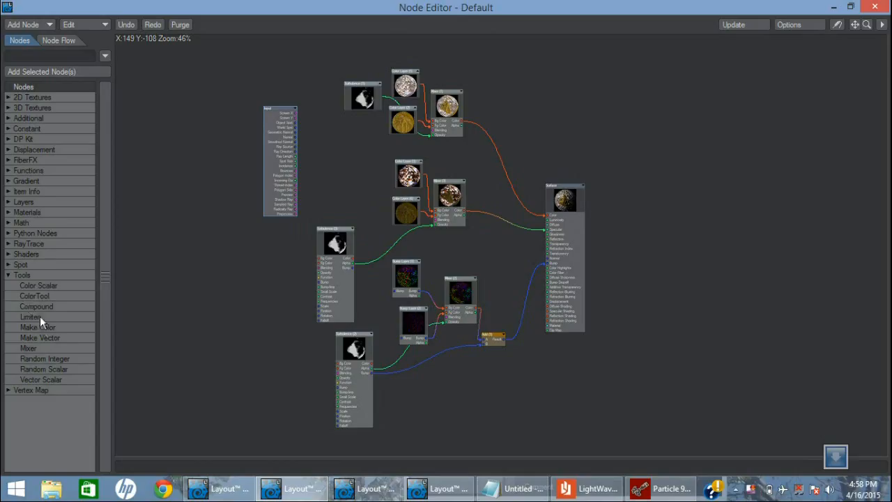
{"action": "double_click", "coordinate": [35, 307]}
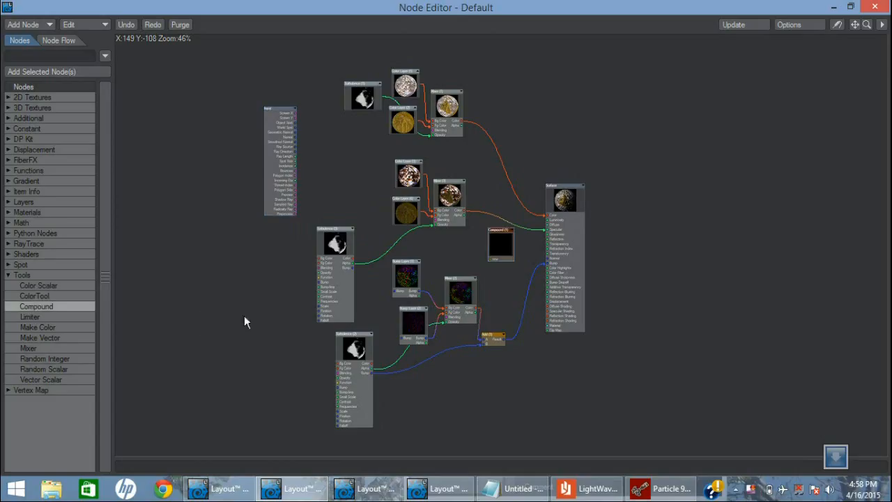
Move the Compound node clear of the bump network and shift Turbulence (2) closer to the bump layers
{"action": "left_click_drag", "start_coordinate": [490, 253], "coordinate": [392, 266]}
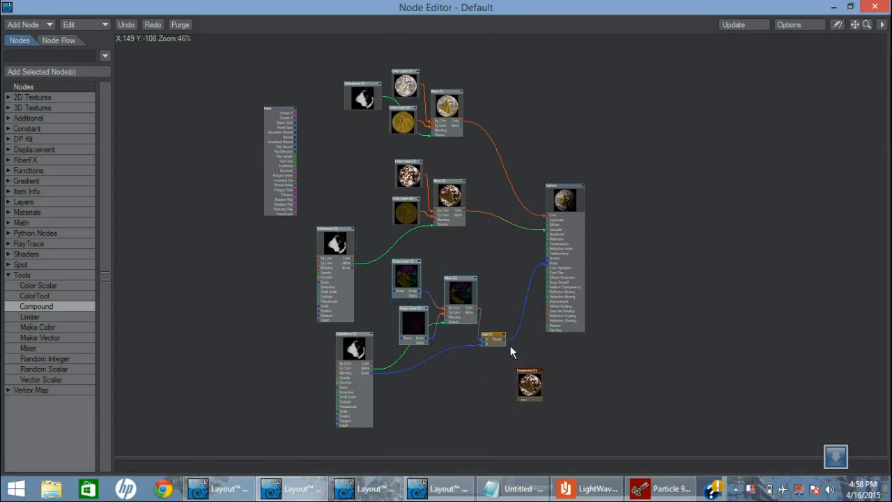
{"action": "left_click_drag", "start_coordinate": [864, 26], "coordinate": [844, 0]}
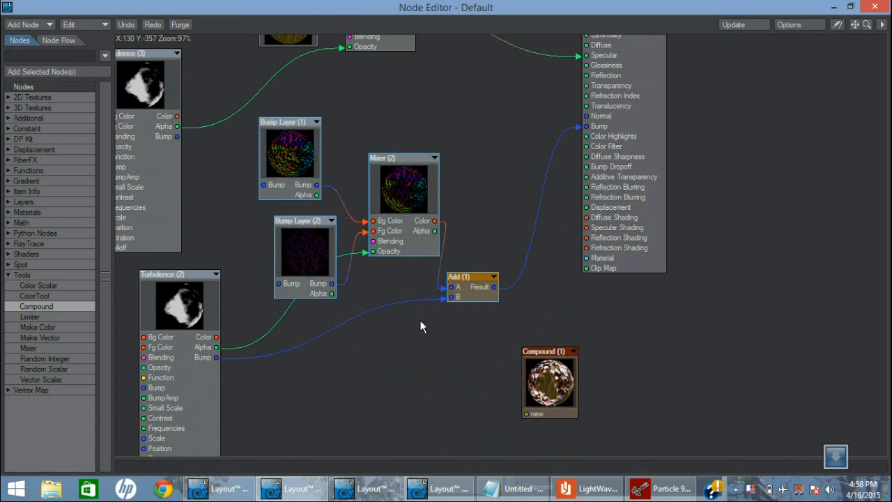
{"action": "left_click_drag", "start_coordinate": [458, 345], "coordinate": [287, 163]}
{"action": "right_click", "coordinate": [287, 163]}
{"action": "left_click", "coordinate": [194, 275]}
{"action": "left_click_drag", "start_coordinate": [191, 273], "coordinate": [224, 268]}
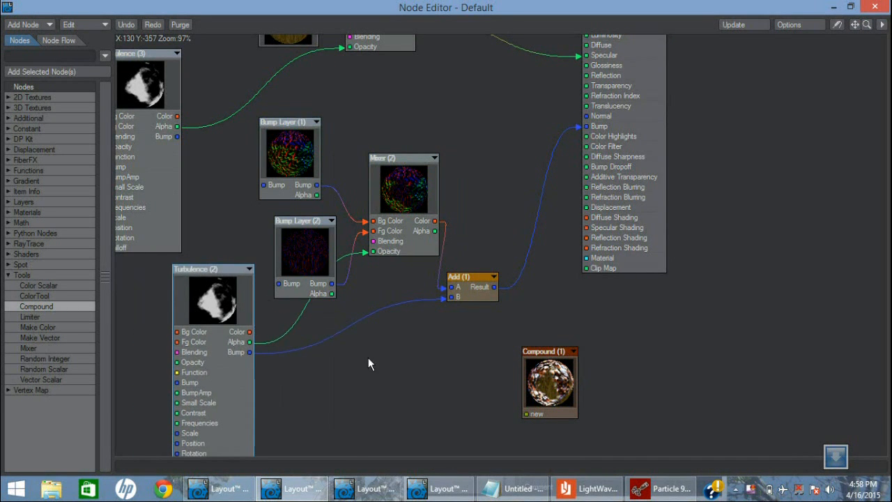
Cut Bump Layer (1), Bump Layer (2), Mixer (2), Turbulence (2) and Add (1), and move the Compound node into their place
{"action": "left_click_drag", "start_coordinate": [466, 417], "coordinate": [237, 172]}
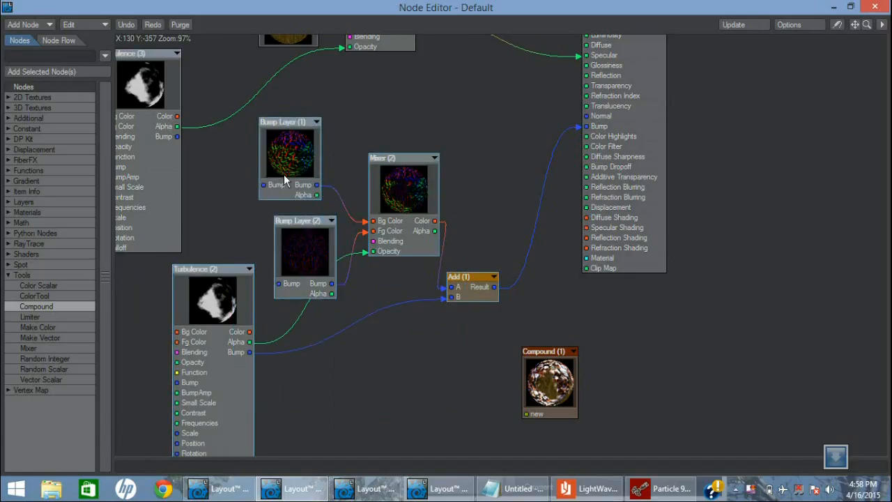
{"action": "right_click", "coordinate": [284, 174]}
{"action": "left_click", "coordinate": [277, 262]}
{"action": "left_click_drag", "start_coordinate": [565, 371], "coordinate": [408, 259]}
Paste the cut bump nodes inside the Compound node and connect the Result of Add (1) to its Output node
{"action": "double_click", "coordinate": [394, 259]}
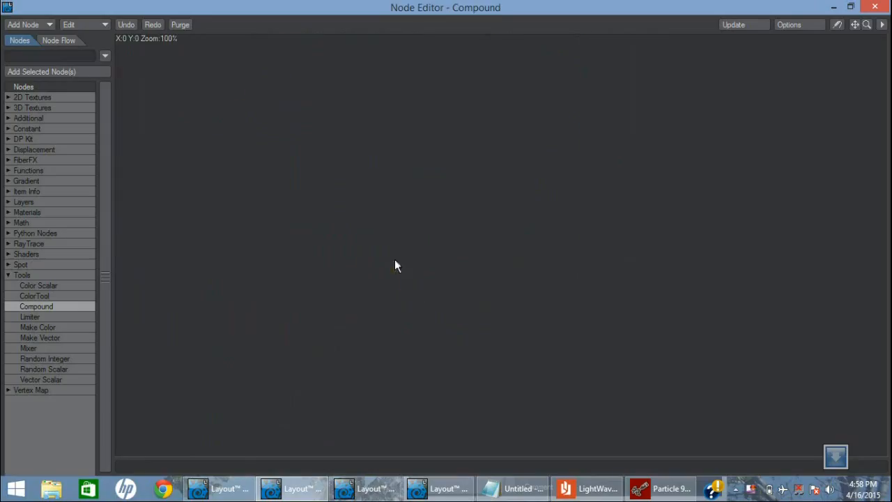
{"action": "right_click", "coordinate": [354, 221]}
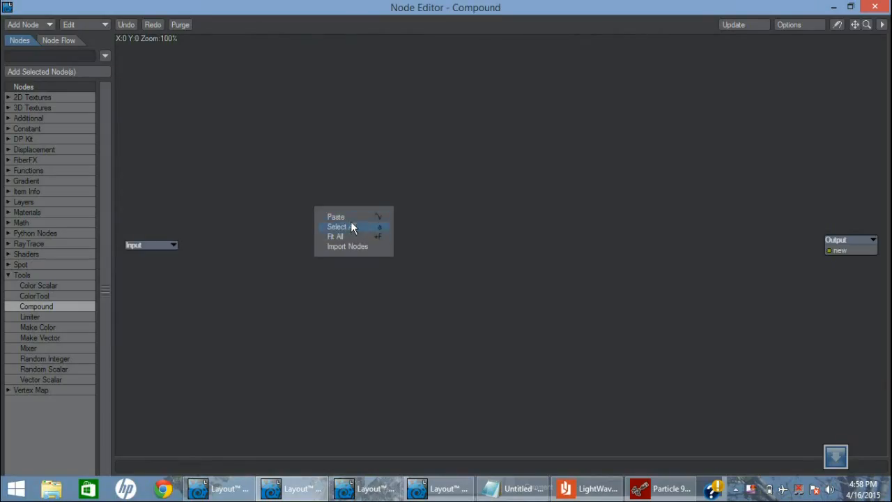
{"action": "left_click", "coordinate": [352, 215]}
{"action": "left_click_drag", "start_coordinate": [665, 239], "coordinate": [830, 252]}
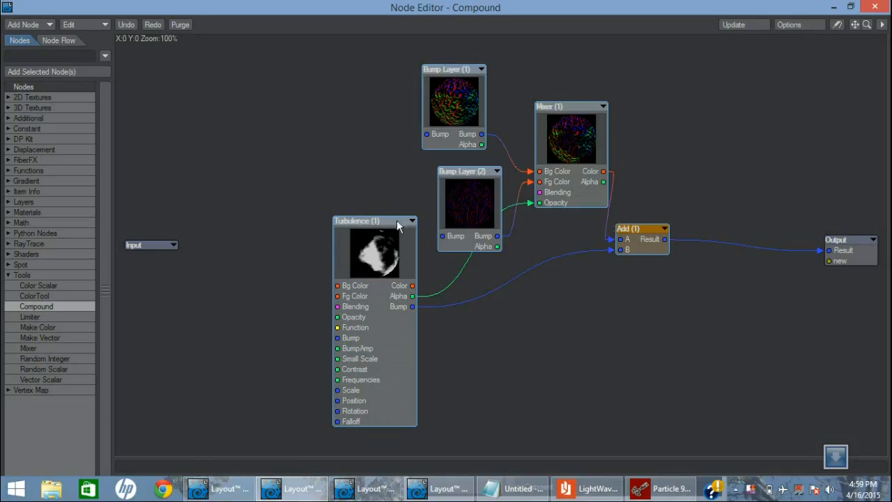
Tidy the layout inside the Compound by moving the Output node closer to Add (1), and return to the main network
{"action": "left_click_drag", "start_coordinate": [396, 220], "coordinate": [279, 220]}
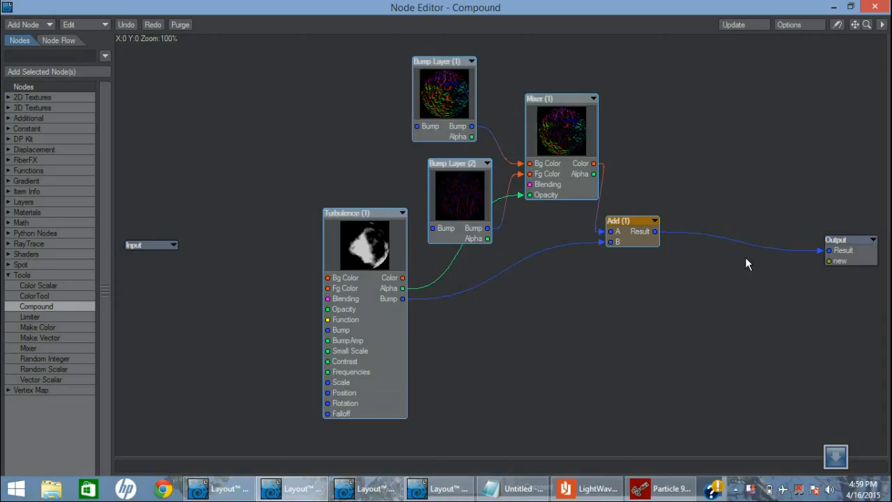
{"action": "left_click_drag", "start_coordinate": [849, 244], "coordinate": [745, 249]}
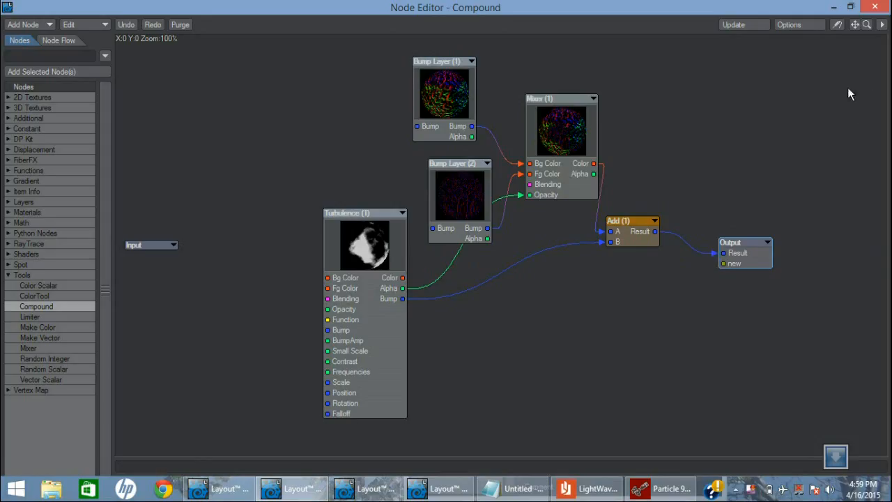
{"action": "double_click", "coordinate": [744, 246]}
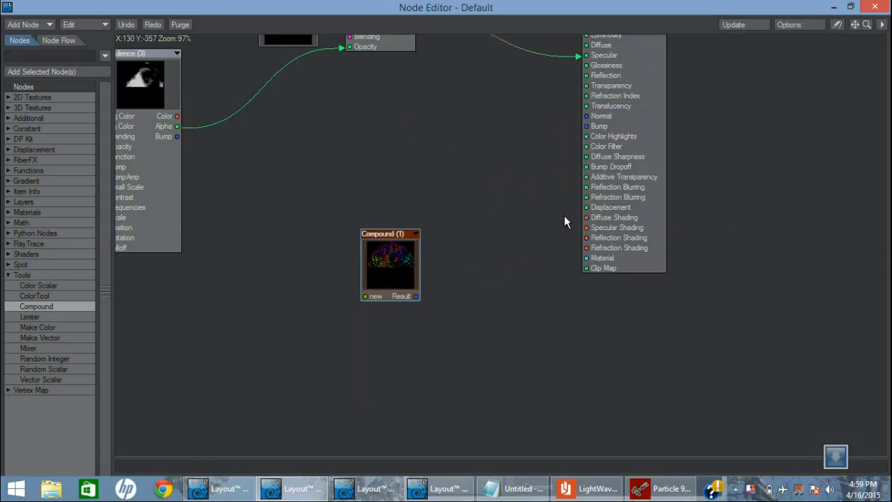
Reposition Compound (1) and connect its Result output to the Surface node's Bump input
{"action": "left_click_drag", "start_coordinate": [393, 234], "coordinate": [376, 161]}
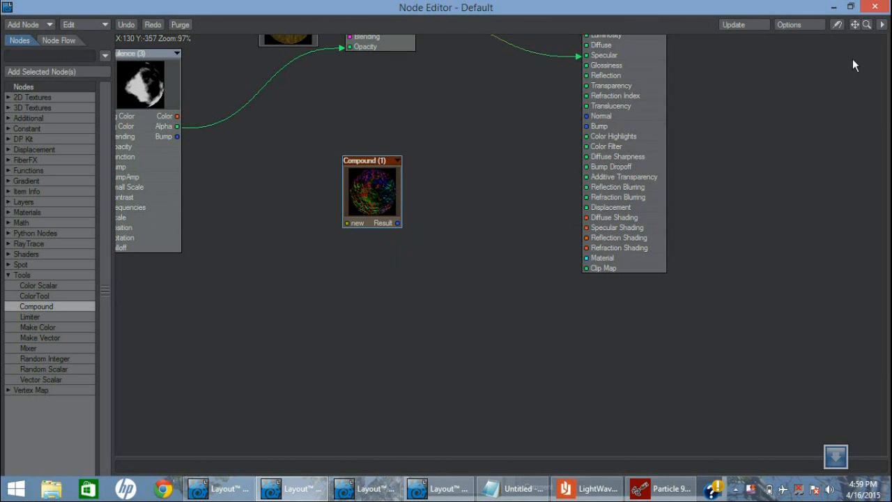
{"action": "left_click_drag", "start_coordinate": [857, 25], "coordinate": [864, 222]}
{"action": "left_click_drag", "start_coordinate": [404, 421], "coordinate": [579, 341]}
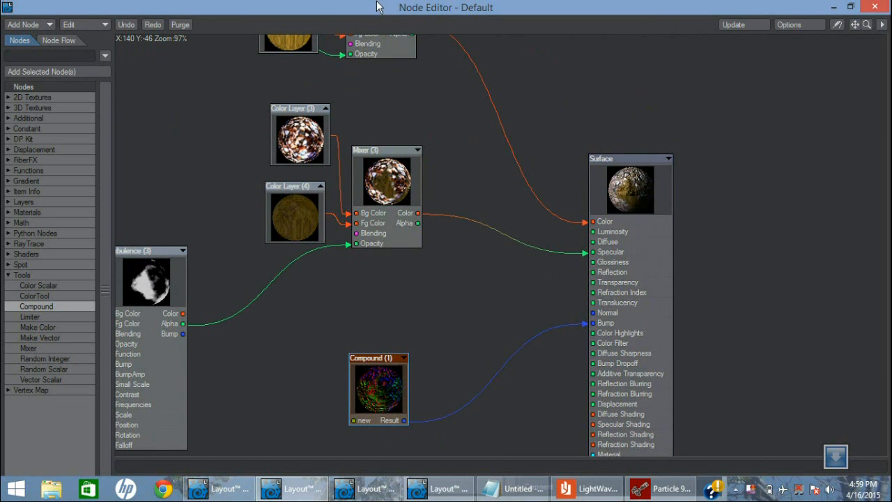
Restore the Node Editor to a floating window over the rendered terrain and rearrange the Compound (1) and Turbulence (3) nodes
{"action": "double_click", "coordinate": [380, 8]}
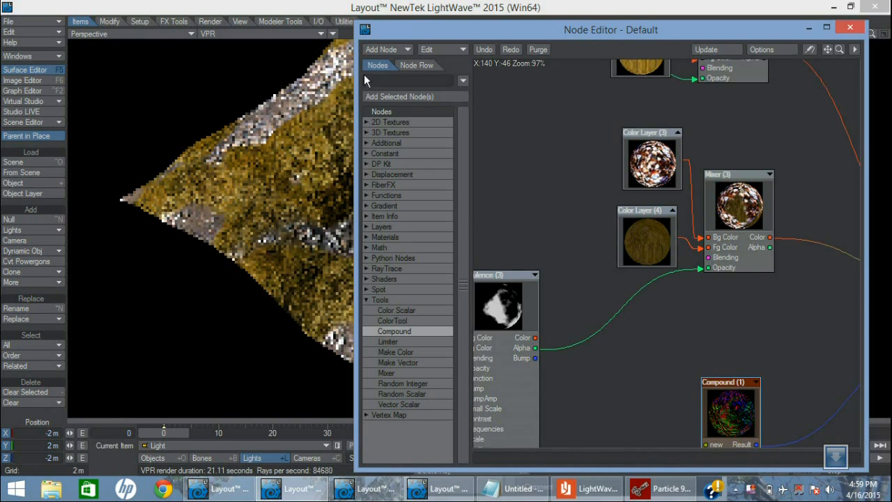
{"action": "left_click_drag", "start_coordinate": [401, 33], "coordinate": [364, 35]}
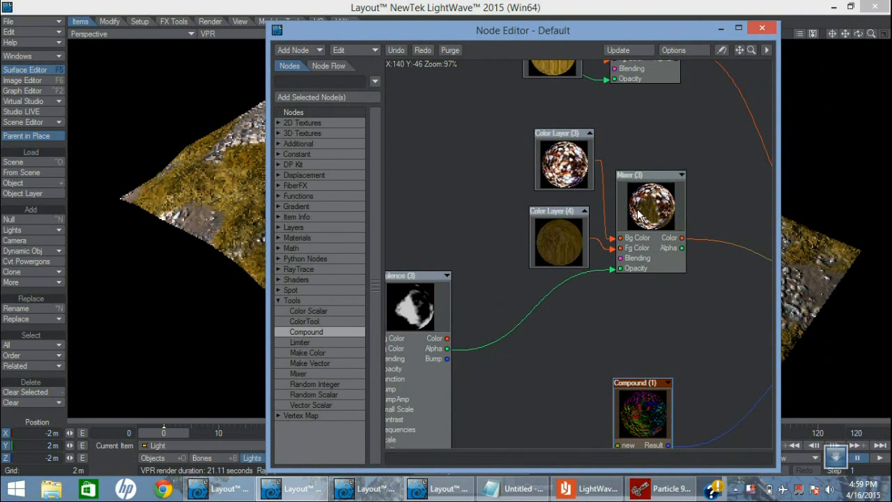
{"action": "left_click_drag", "start_coordinate": [650, 384], "coordinate": [633, 343]}
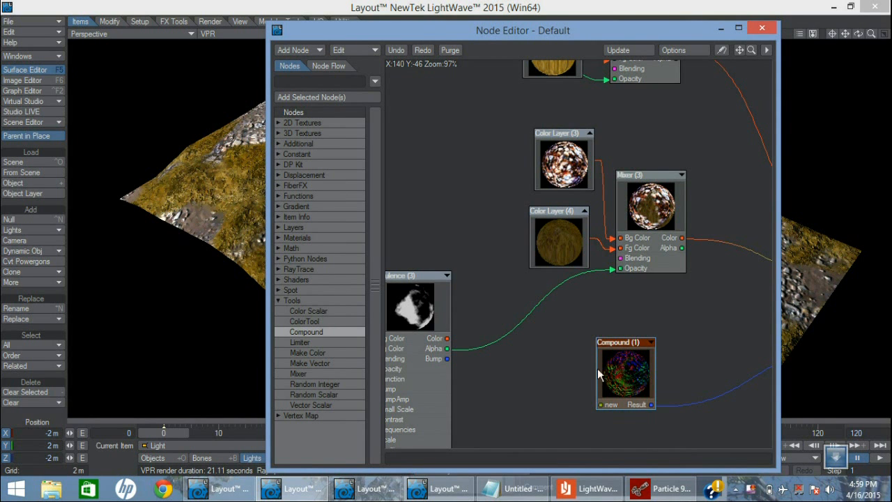
{"action": "left_click_drag", "start_coordinate": [631, 345], "coordinate": [585, 352]}
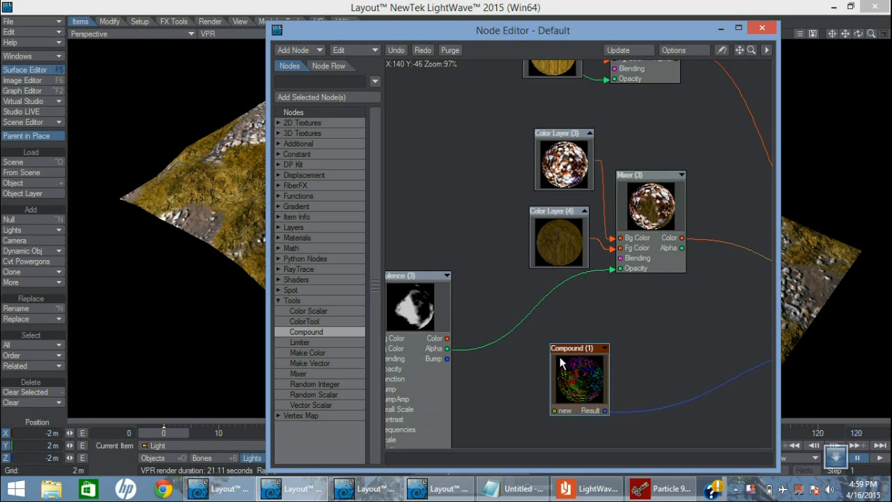
{"action": "left_click_drag", "start_coordinate": [568, 350], "coordinate": [584, 359]}
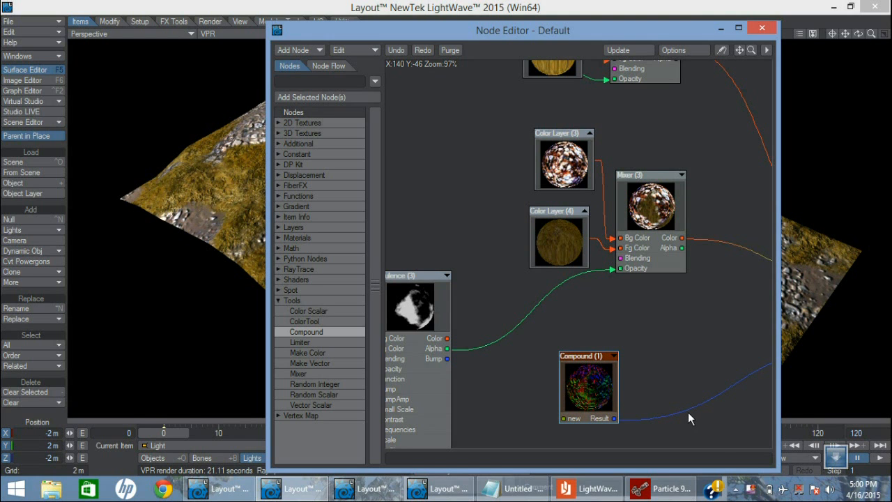
{"action": "left_click_drag", "start_coordinate": [777, 471], "coordinate": [831, 471]}
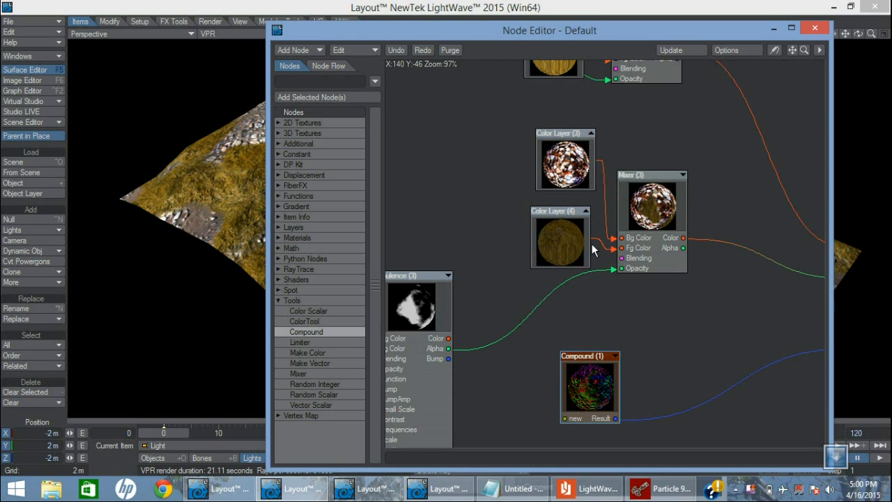
{"action": "left_click_drag", "start_coordinate": [426, 278], "coordinate": [477, 268]}
Move the Node Editor aside, and close it and the Surface Editor to uncover the rendered terrain
{"action": "left_click_drag", "start_coordinate": [571, 39], "coordinate": [549, 69]}
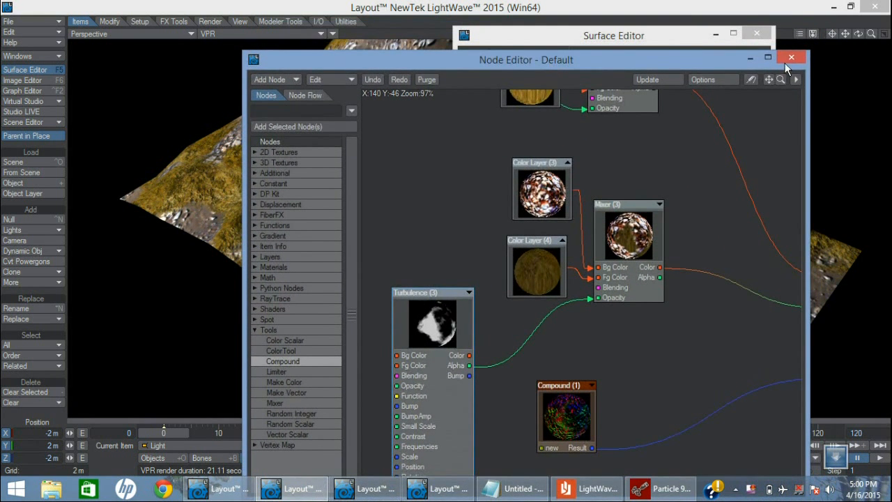
{"action": "left_click", "coordinate": [786, 60]}
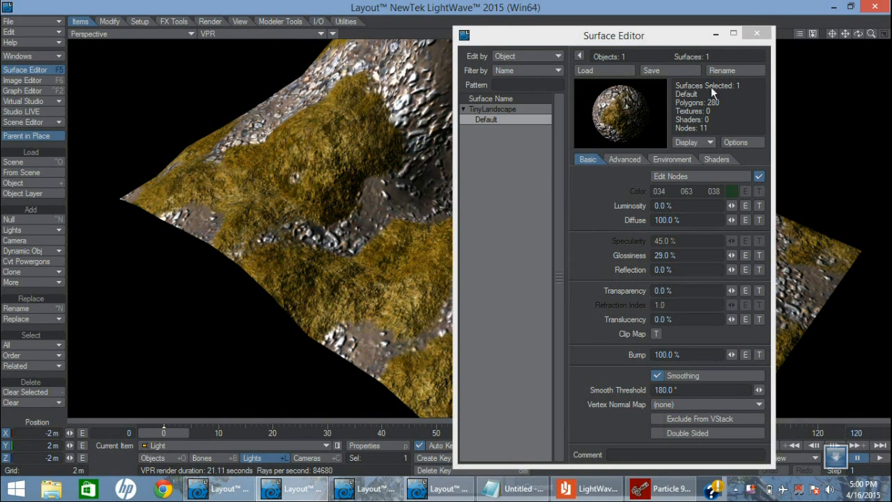
{"action": "left_click", "coordinate": [757, 34]}
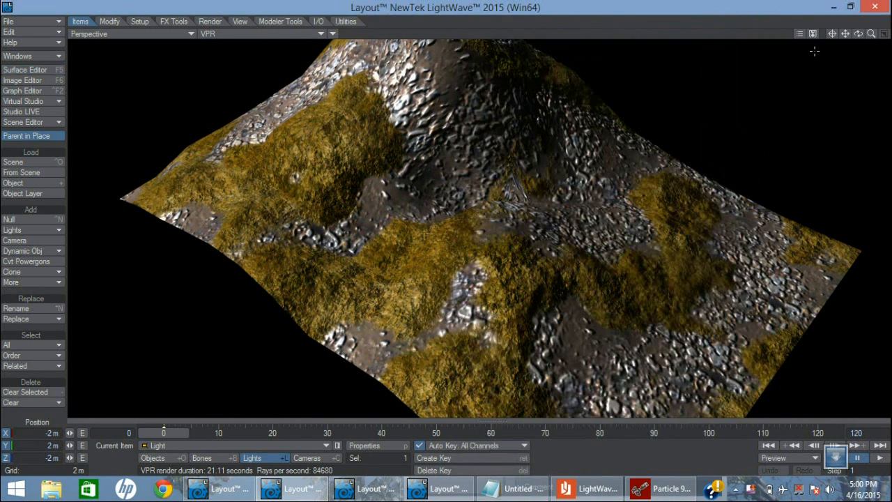